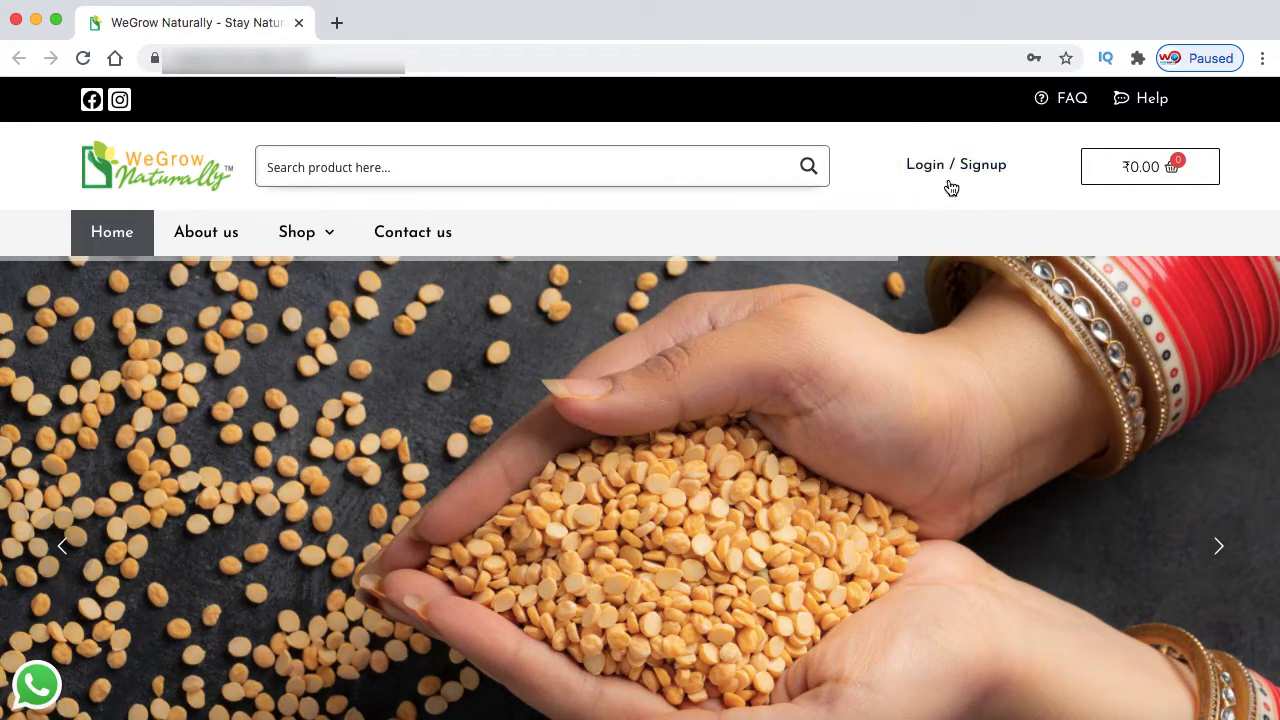
Open the site's login and signup popup, view its sign-up form, and return to the login form
click(945, 175)
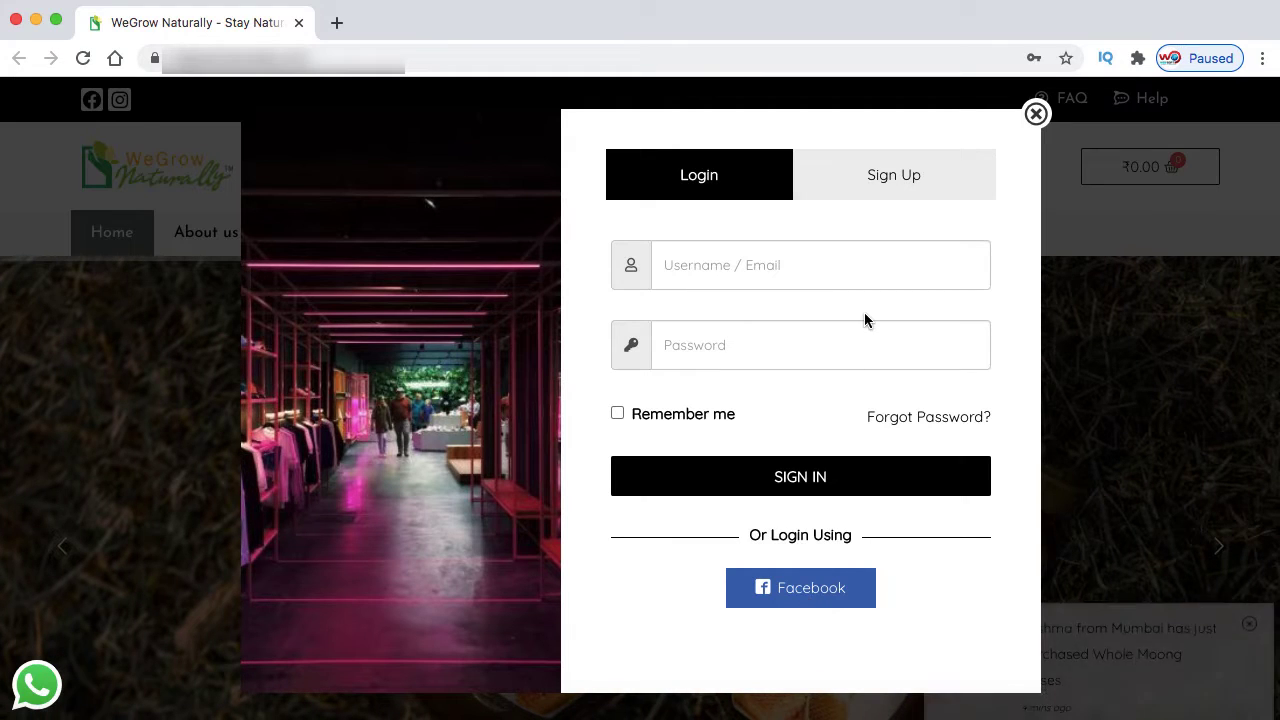
click(900, 183)
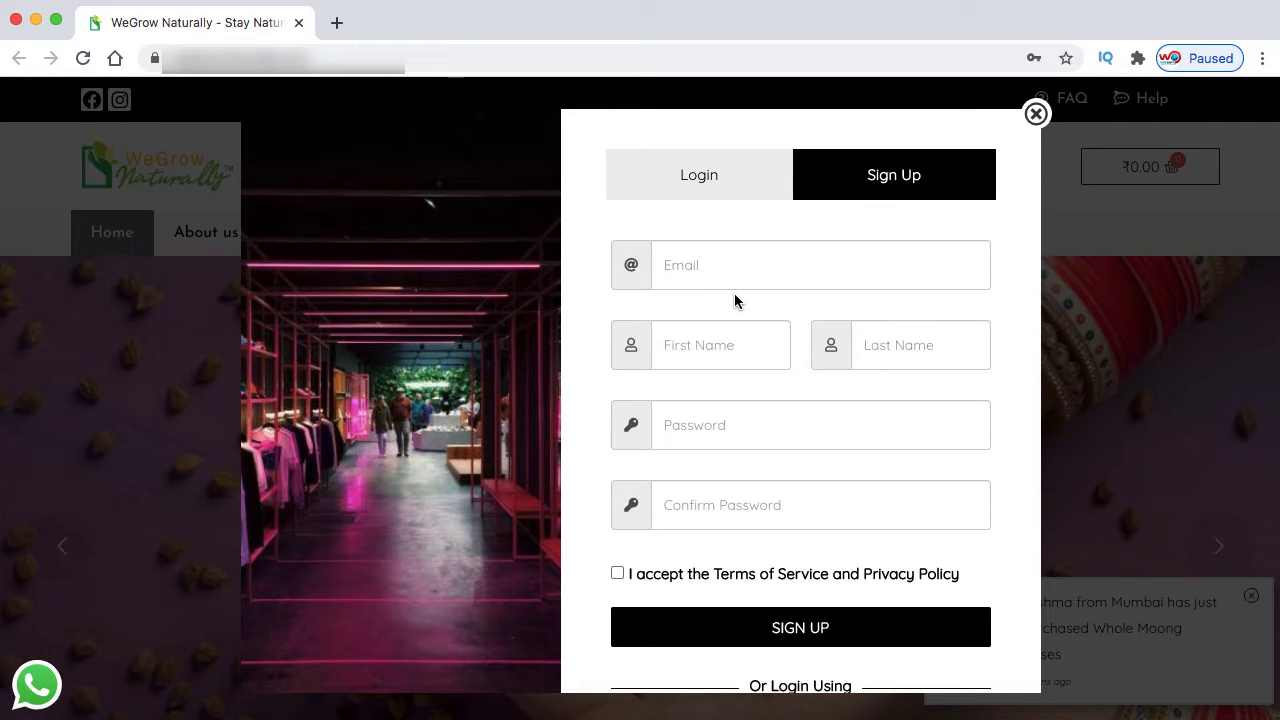
click(701, 181)
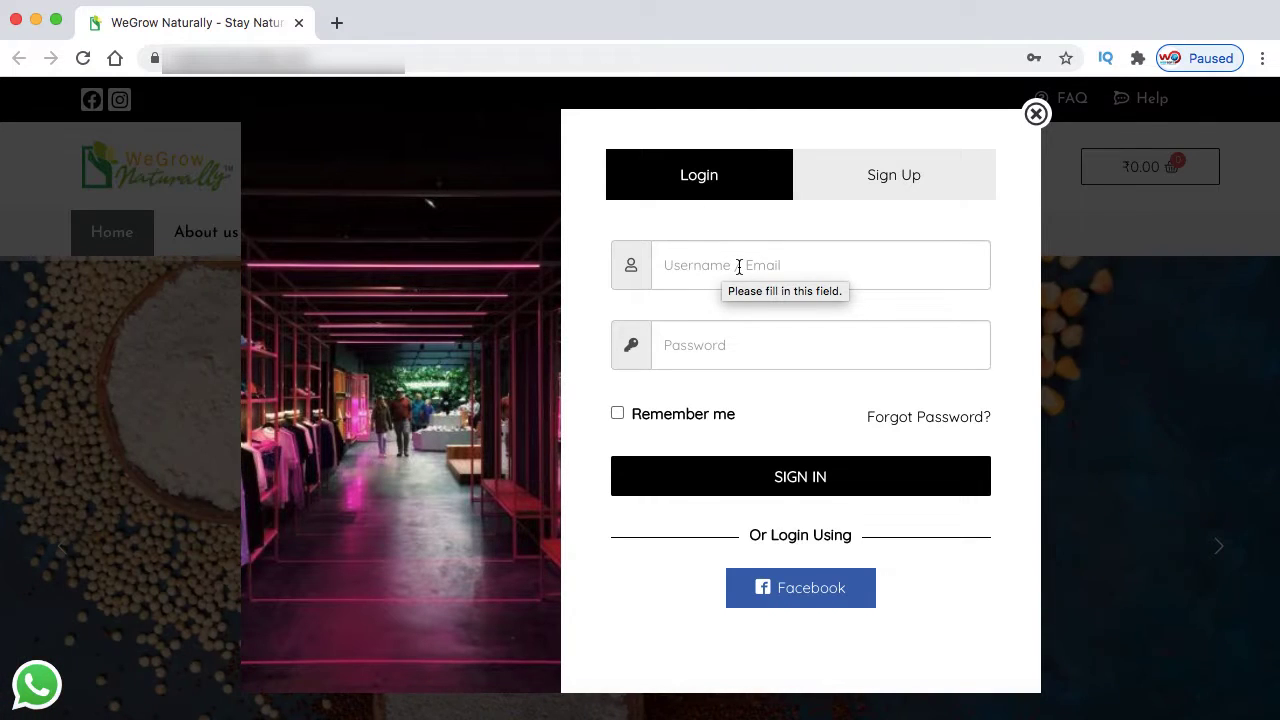
Sign in with the account's e-mail and password, and decline to save the password in the browser
click(739, 267)
key(super+v)
key(Tab)
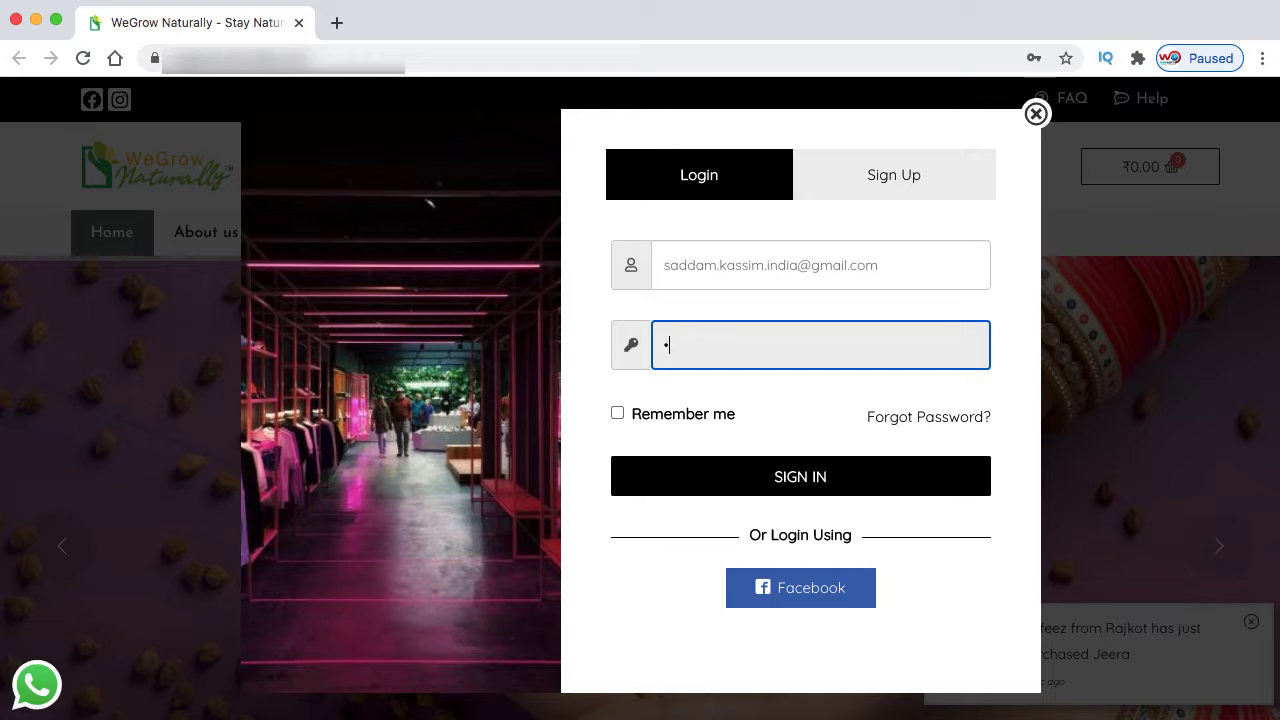
text(••••••••••)
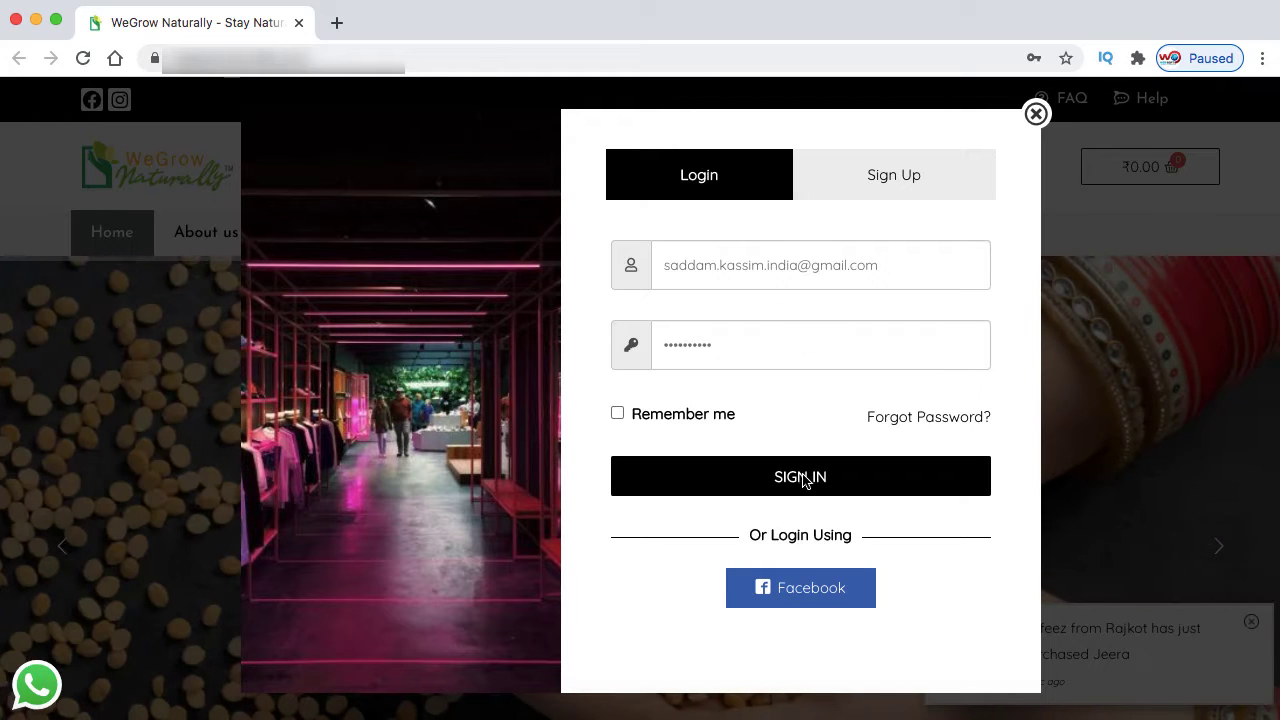
click(813, 475)
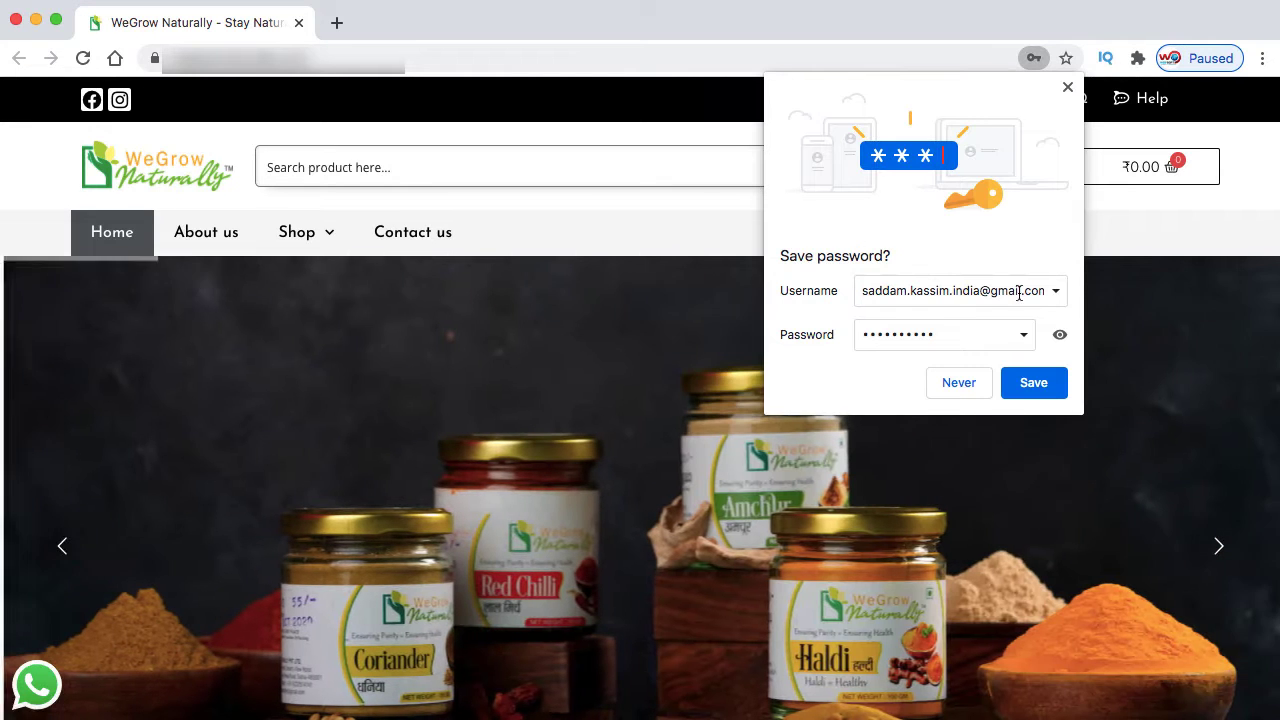
click(955, 385)
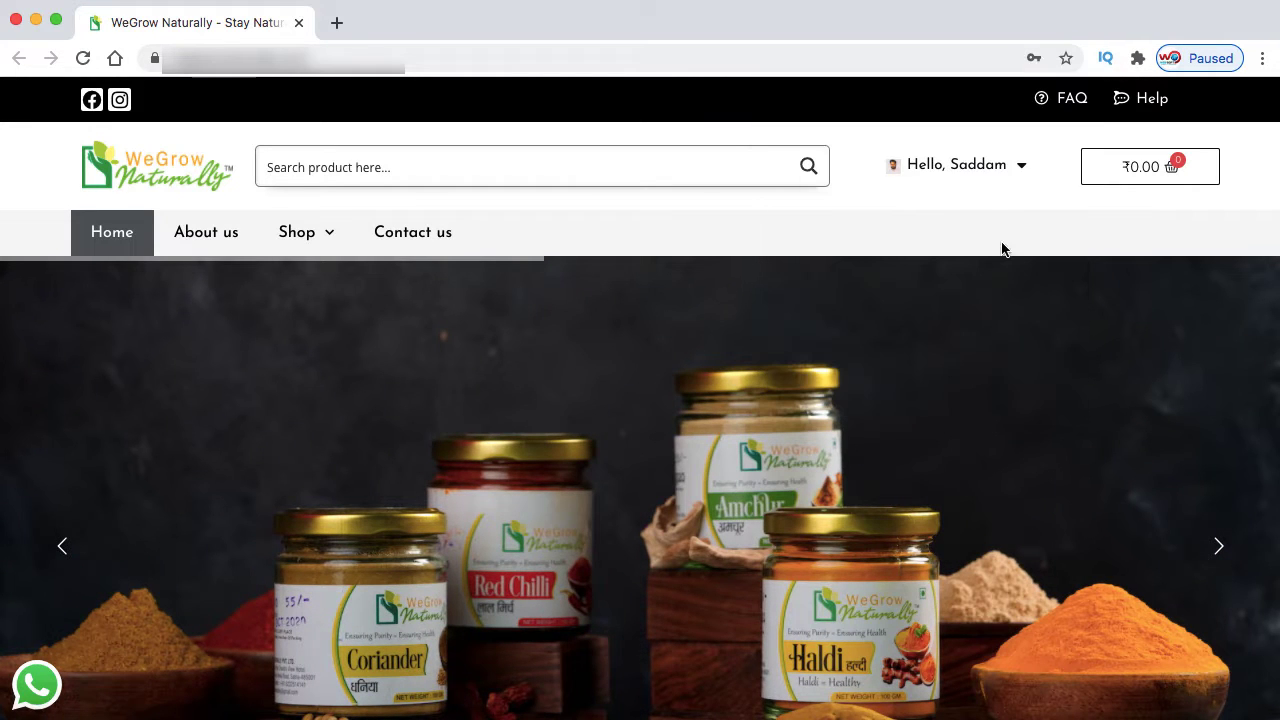
Log out of the signed-in customer account on the store's homepage
mouse_move(935, 193)
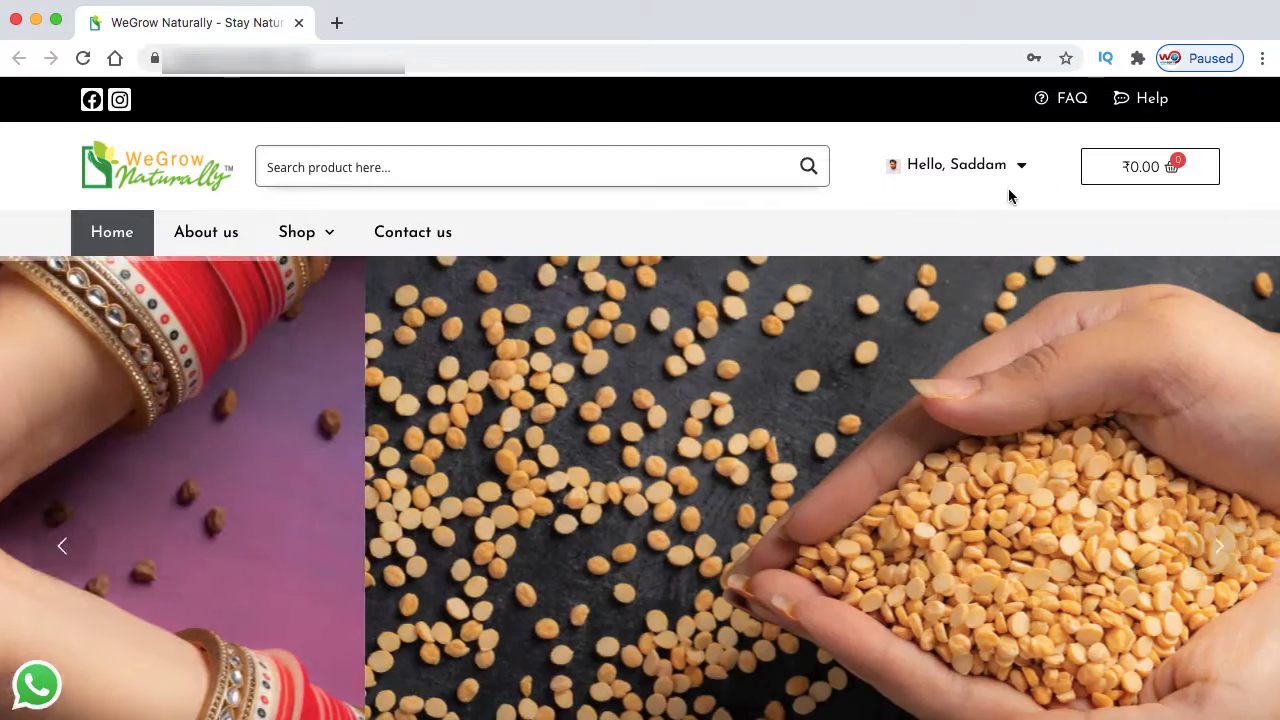
mouse_move(1017, 190)
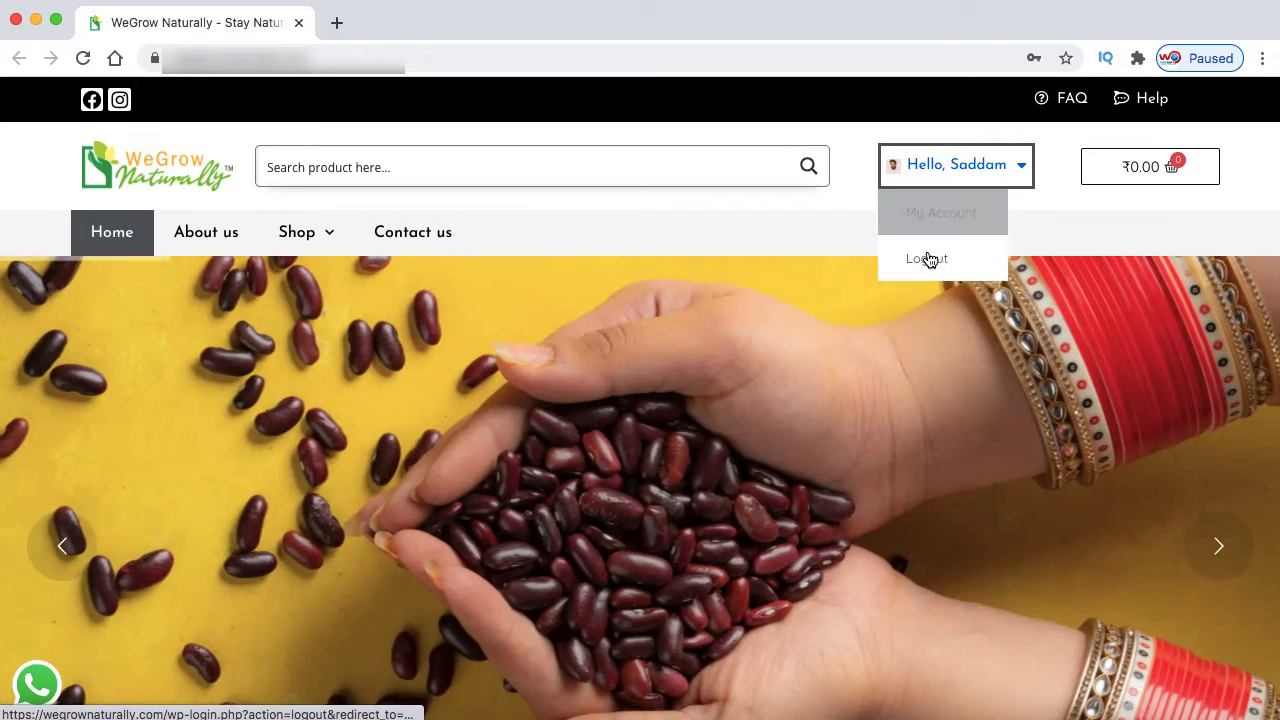
click(927, 259)
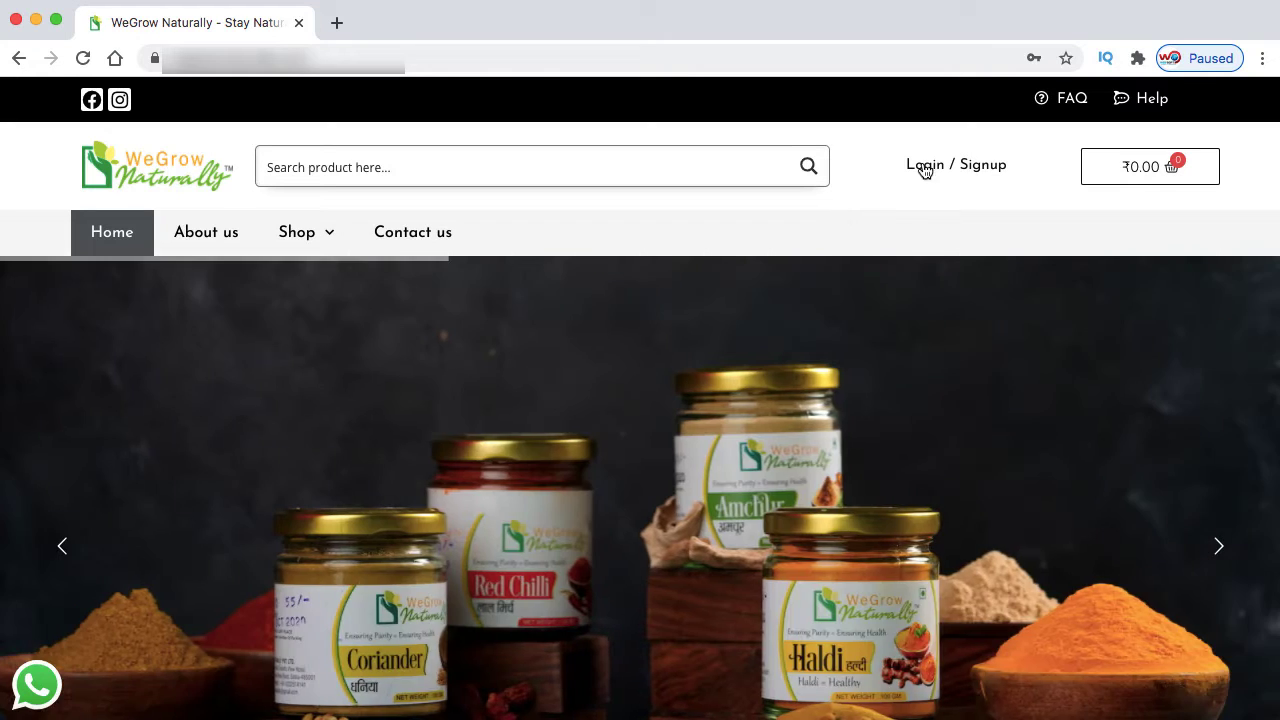
Reopen the login popup, sign in through Facebook, and check the account greeting in the header
click(920, 166)
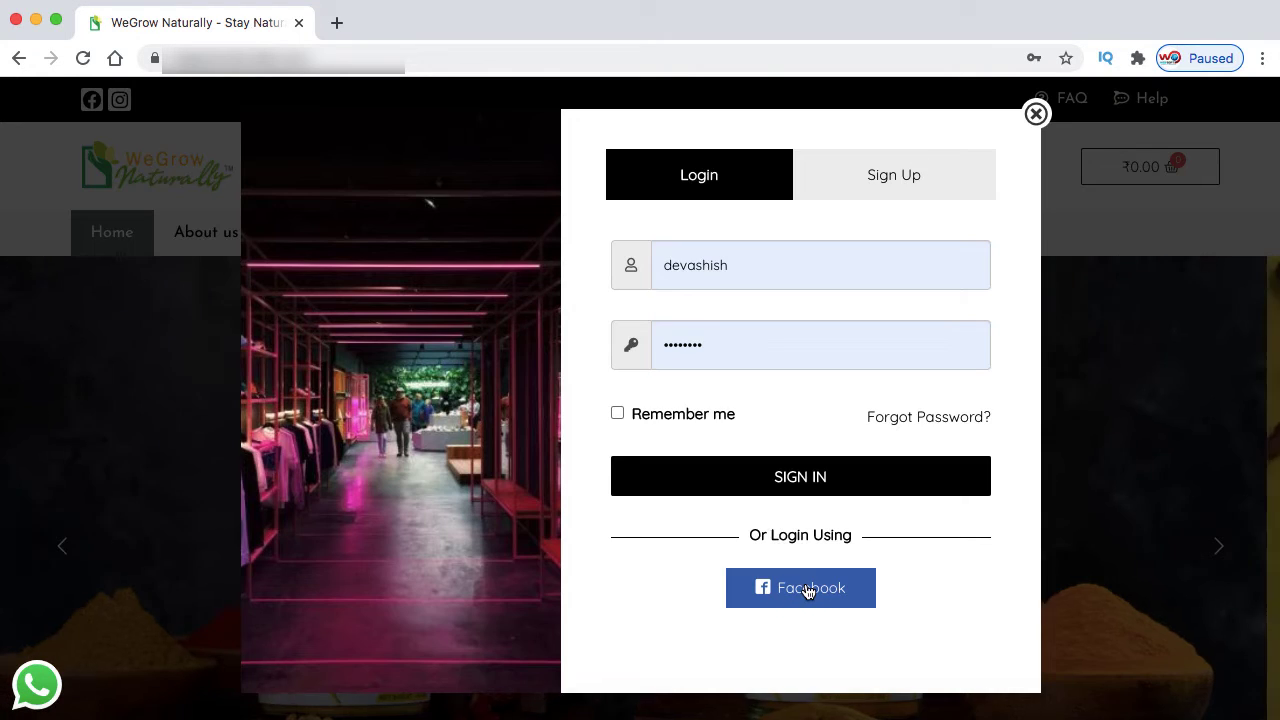
click(808, 590)
click(646, 398)
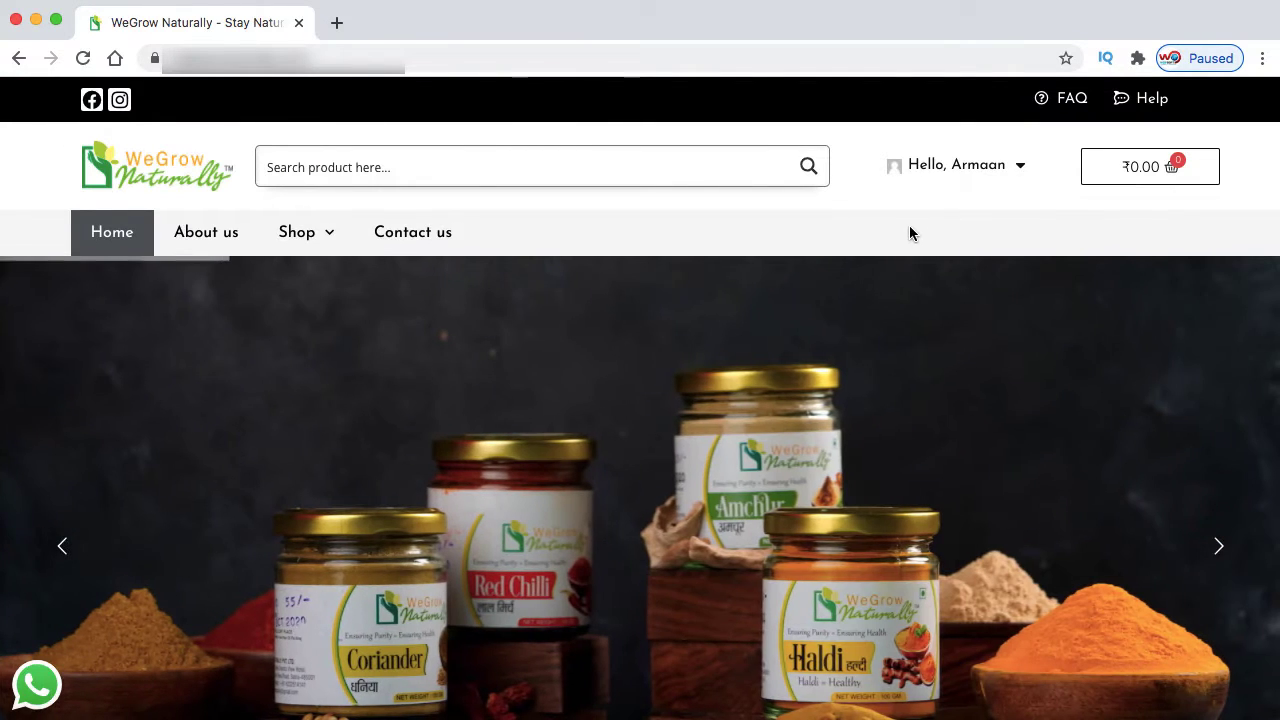
mouse_move(1021, 189)
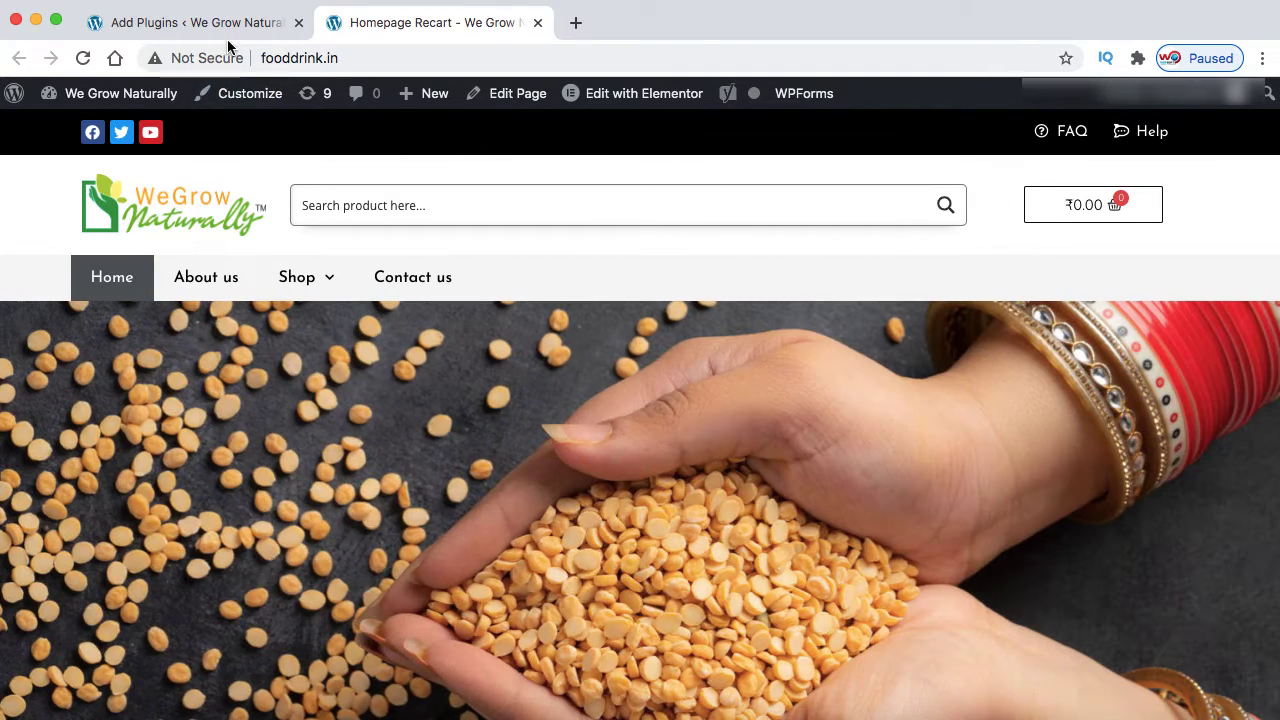
Search the WordPress plugin directory for "login/signup popup", and install and activate Login/Signup Popup ( Inline Form + Woocommerce )
click(218, 24)
scroll(194, 357, down, 3)
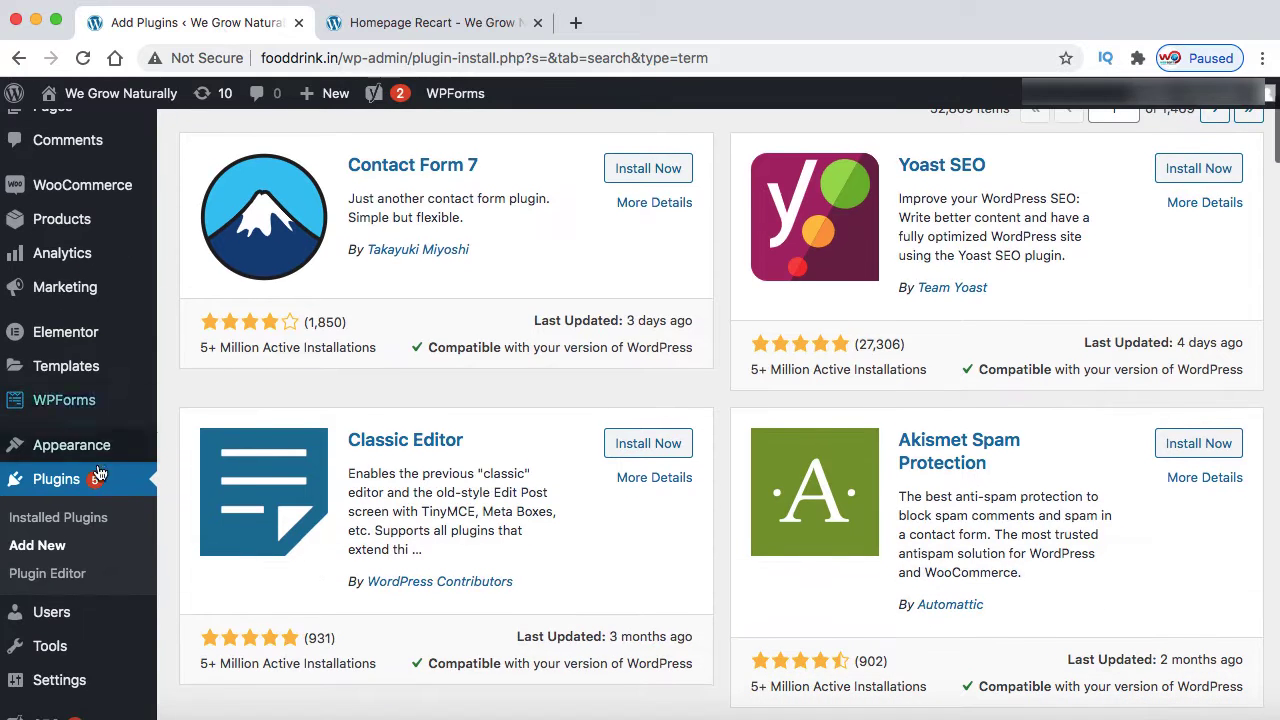
scroll(720, 314, up, 3)
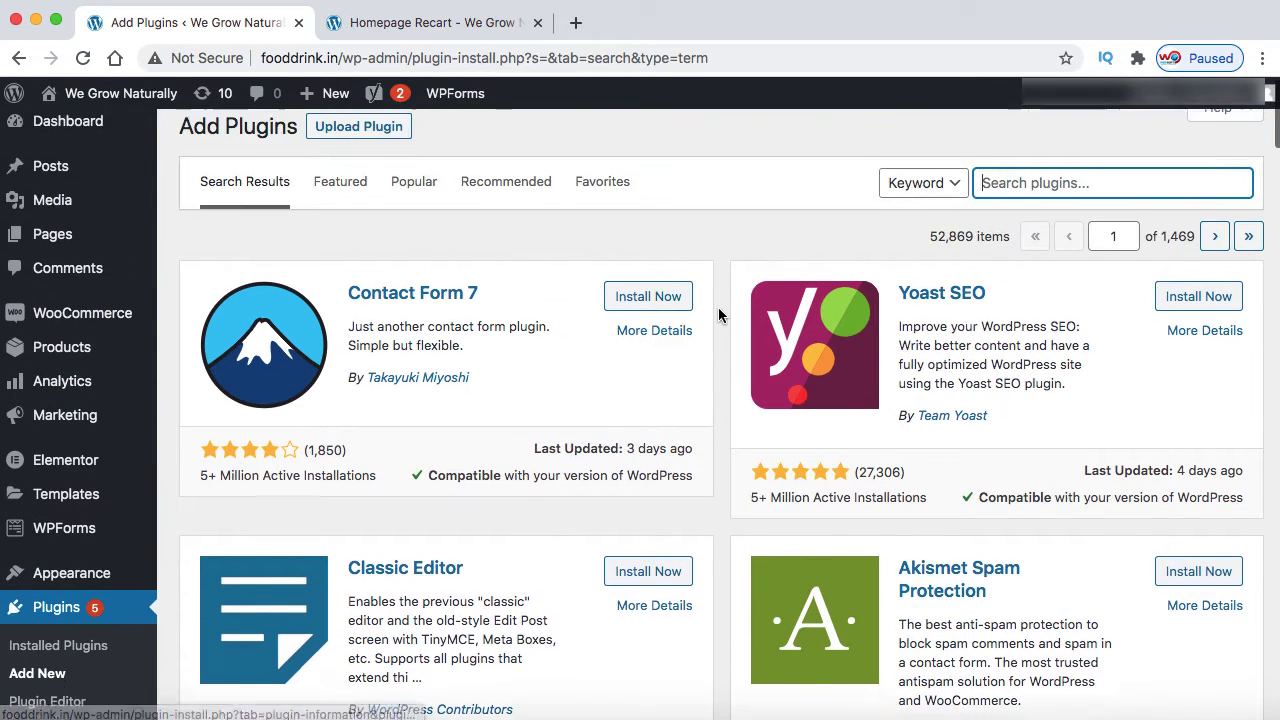
click(1064, 199)
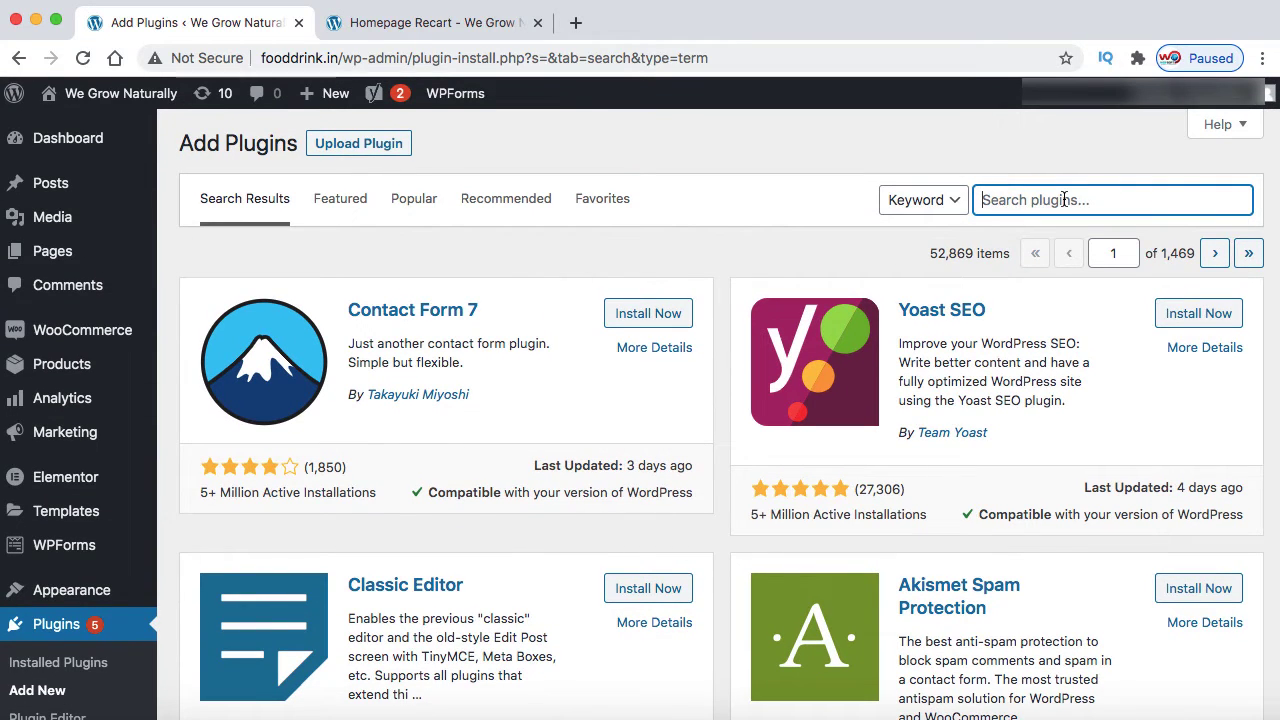
text(login/signup popup)
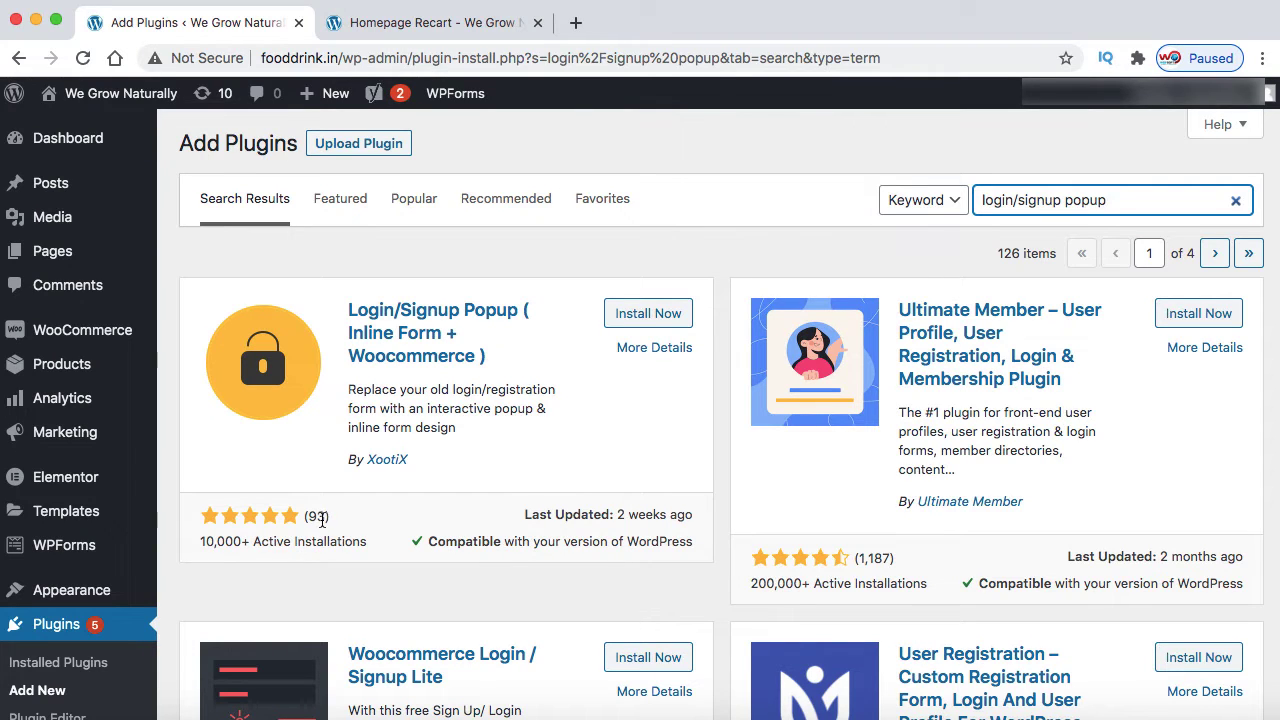
click(655, 314)
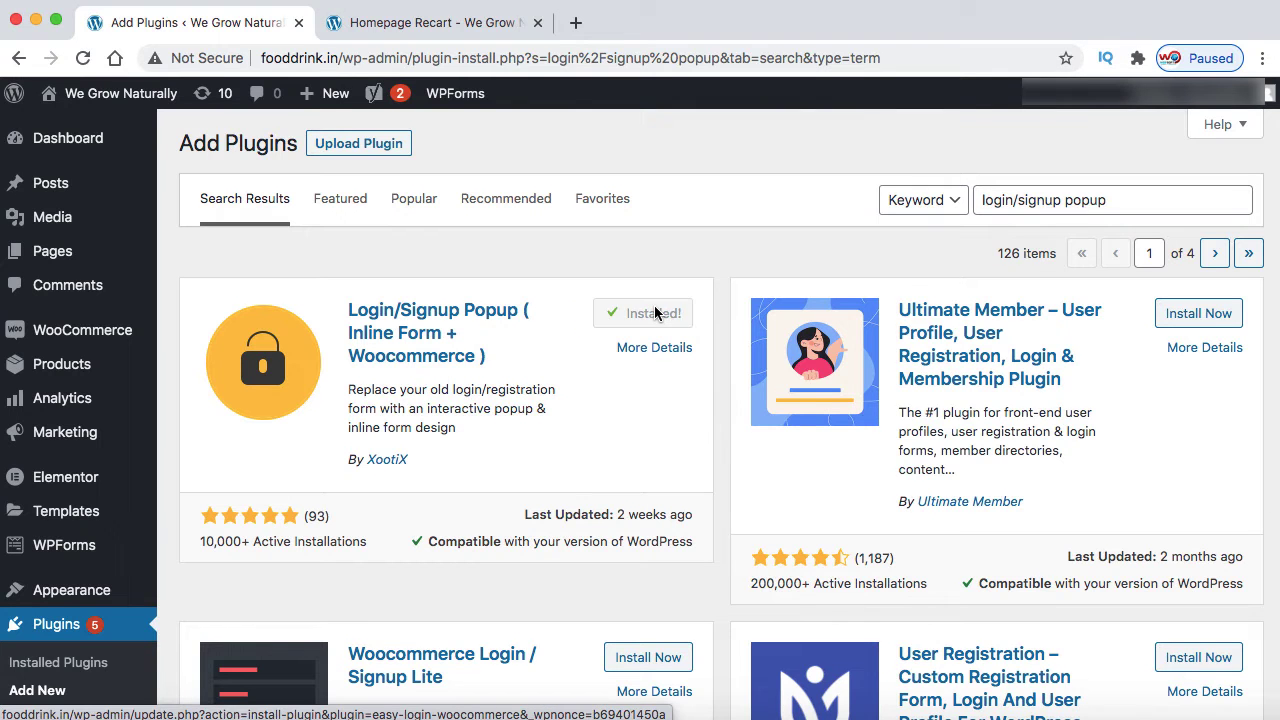
click(655, 314)
Open the Login/Signup Popup plugin's settings and review its general options for registration, redirects, WooCommerce forms and auto-opening
scroll(657, 315, down, 6)
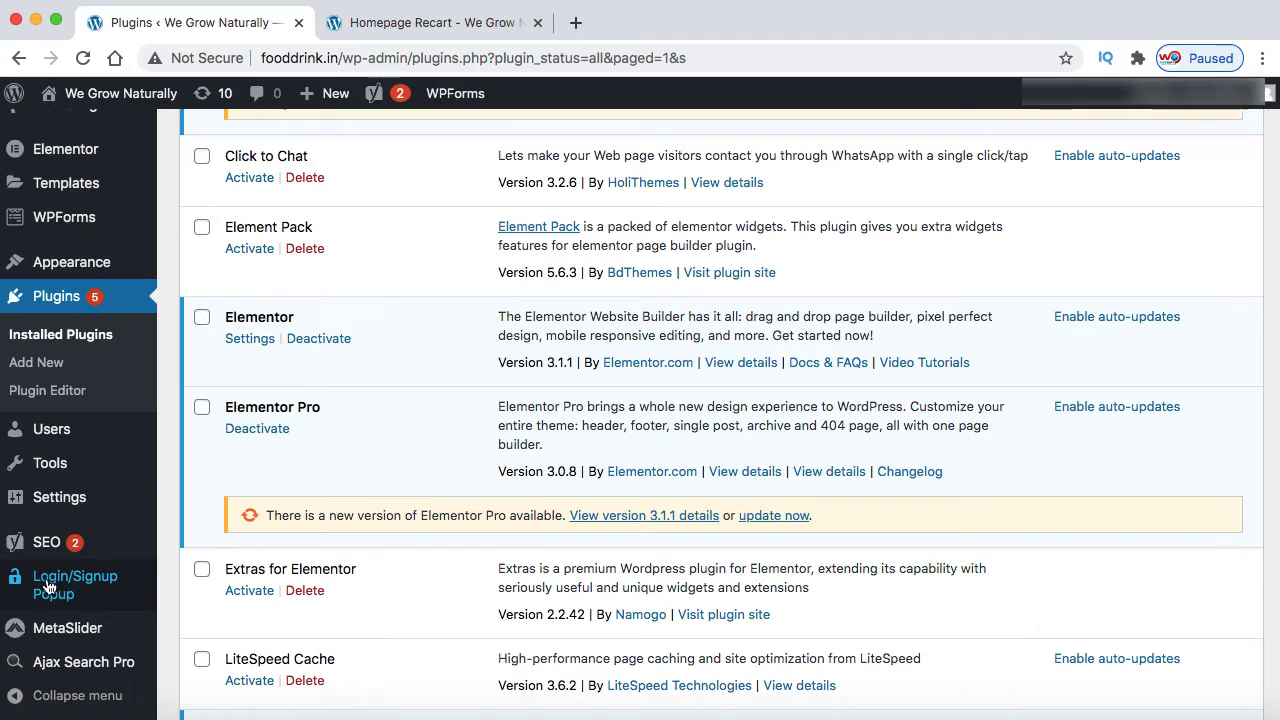
mouse_move(60, 586)
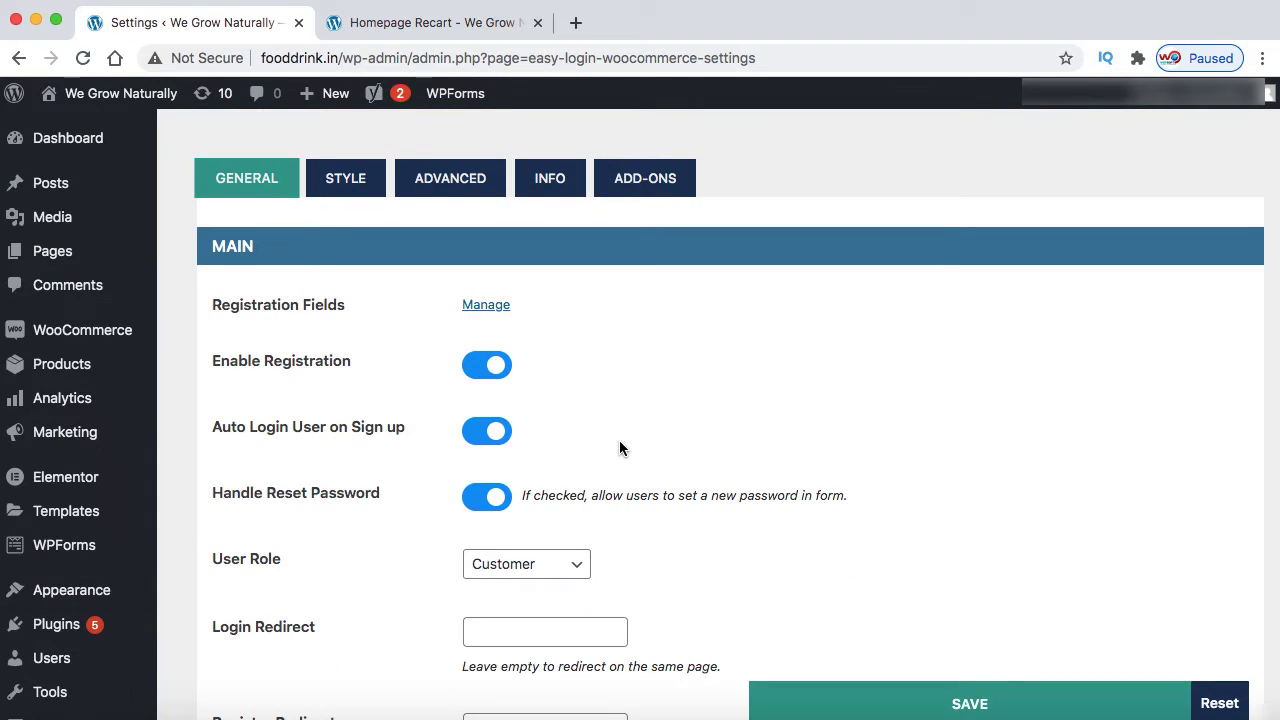
scroll(619, 440, down, 1)
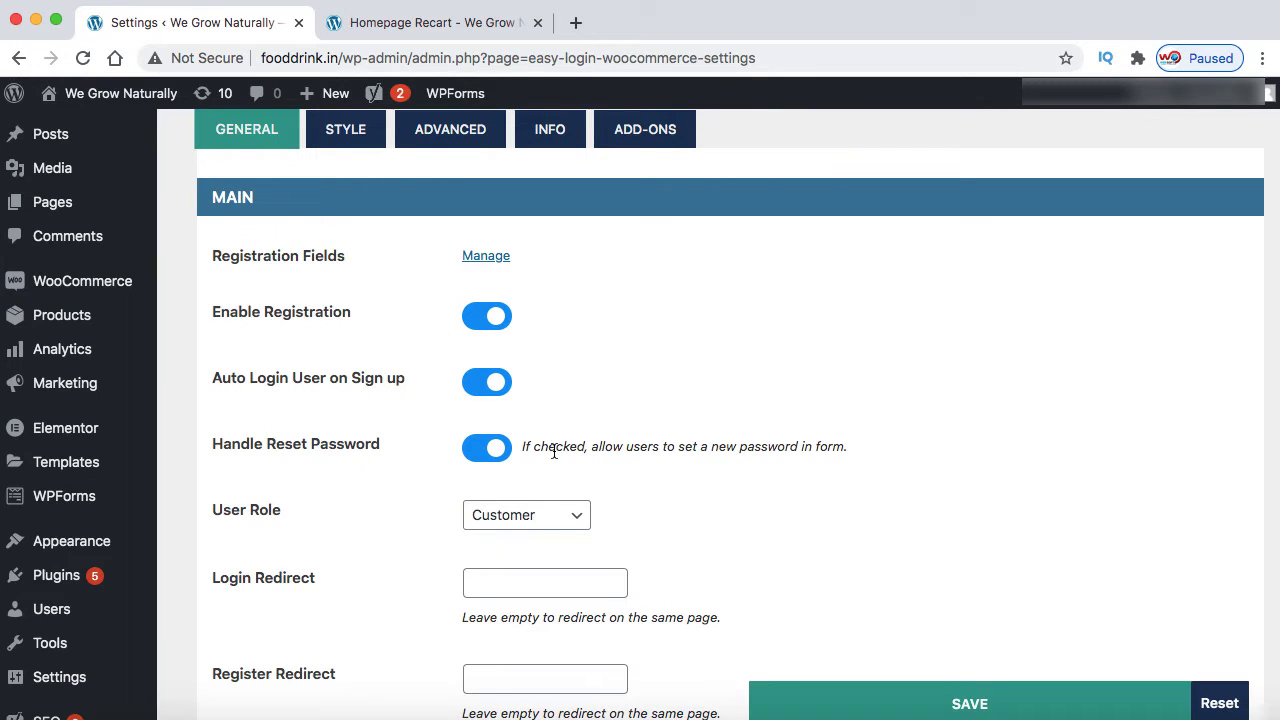
scroll(557, 337, down, 3)
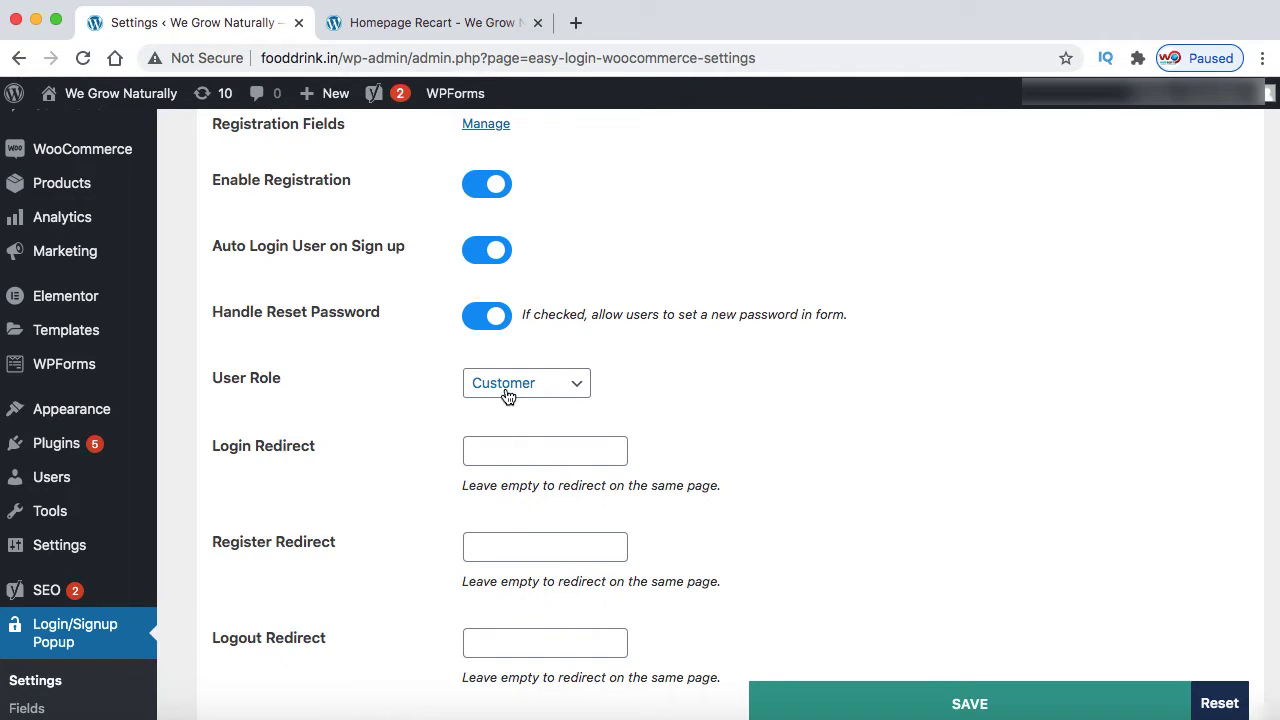
scroll(742, 392, down, 3)
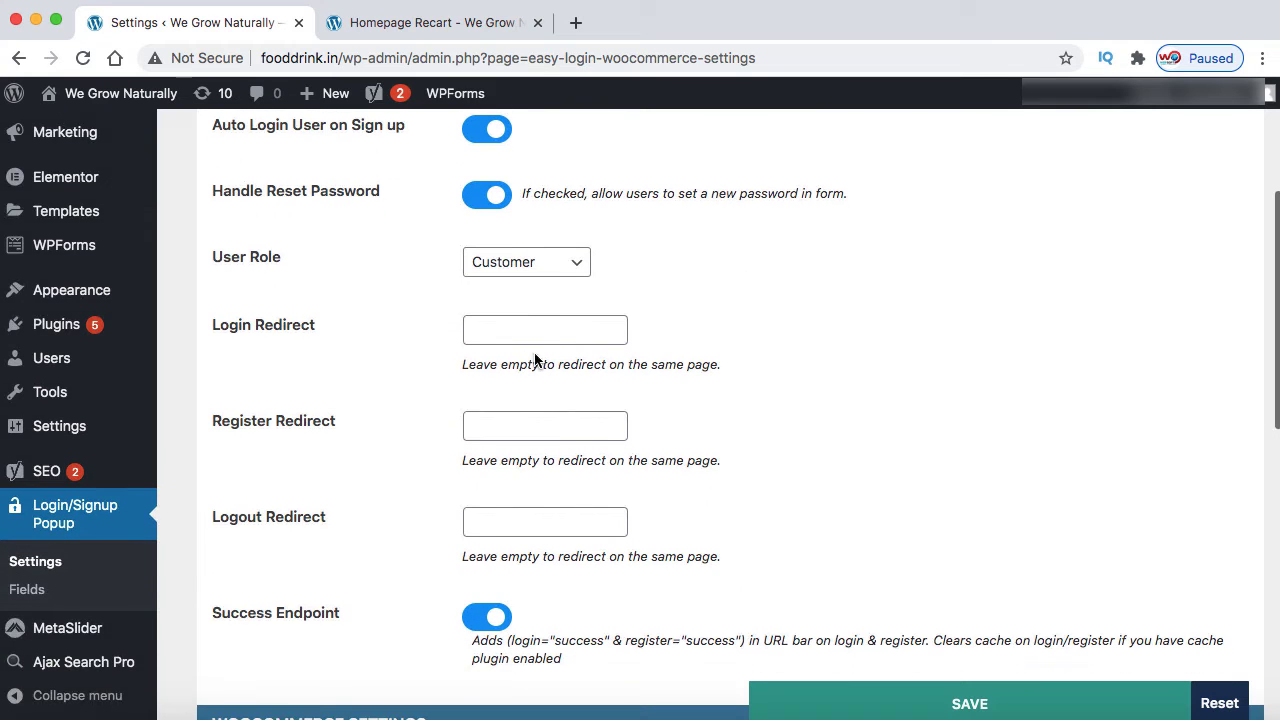
scroll(529, 517, down, 3)
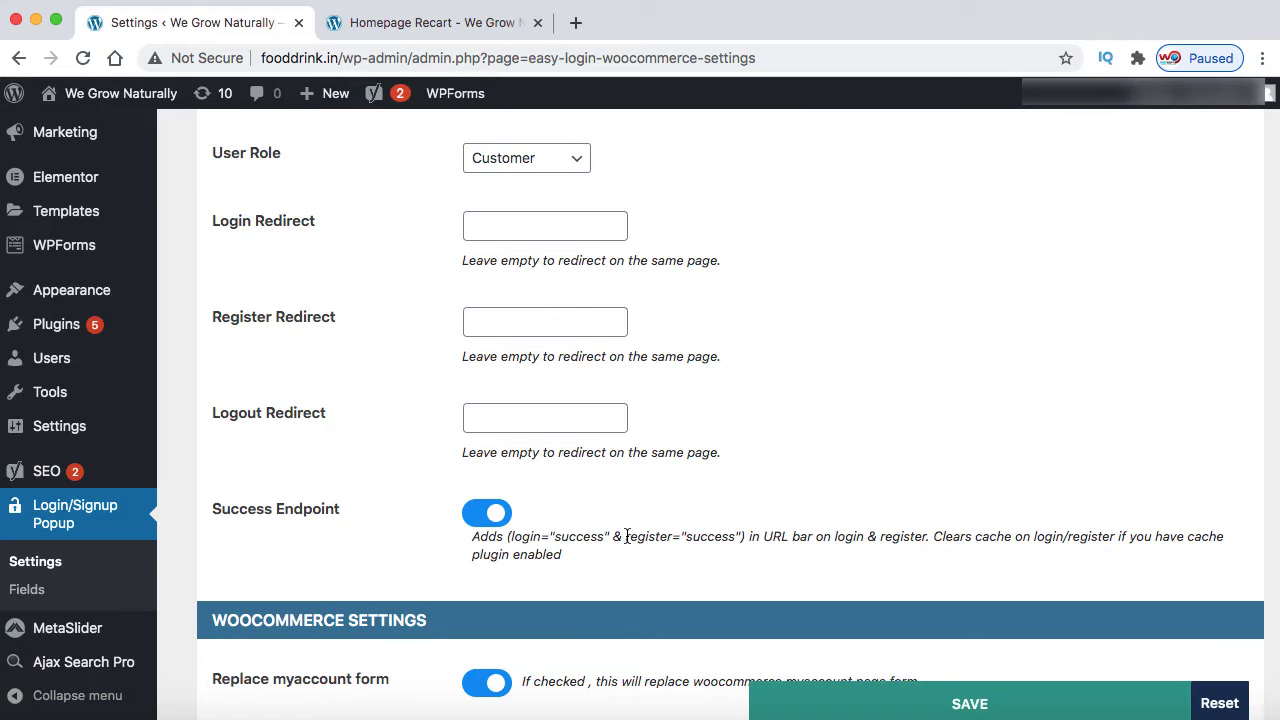
drag(625, 537, 693, 532)
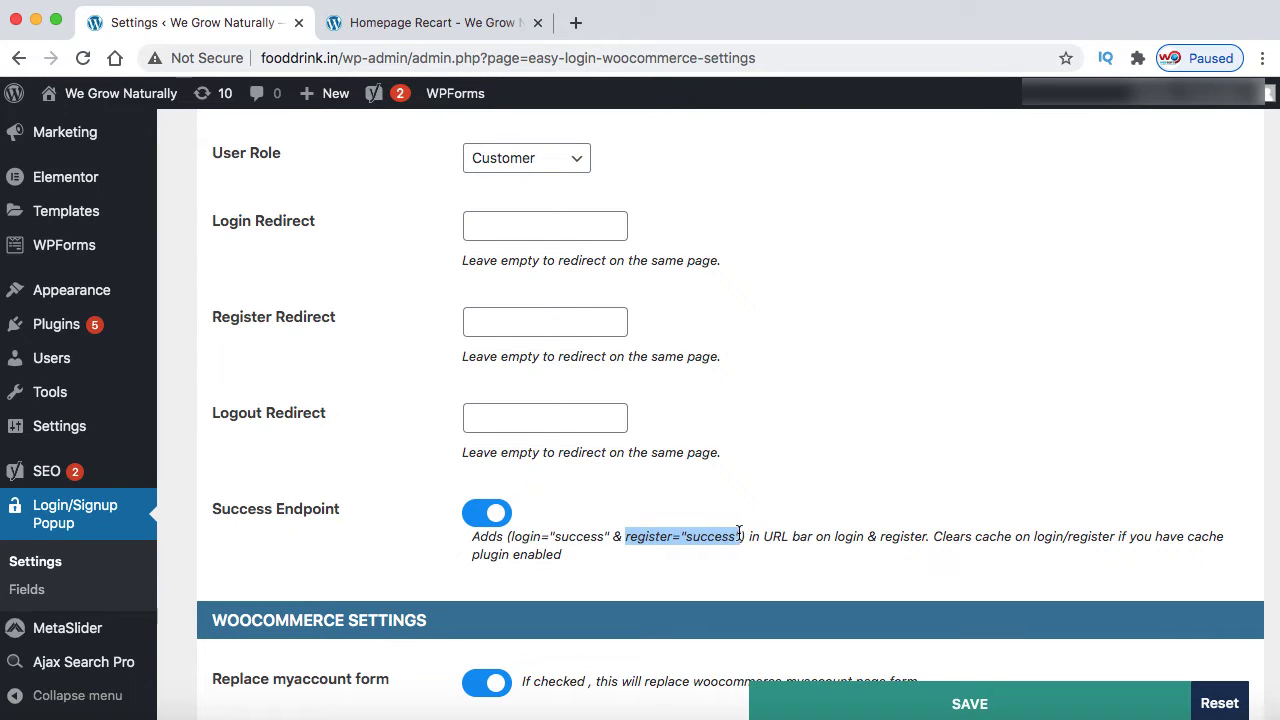
scroll(605, 496, down, 5)
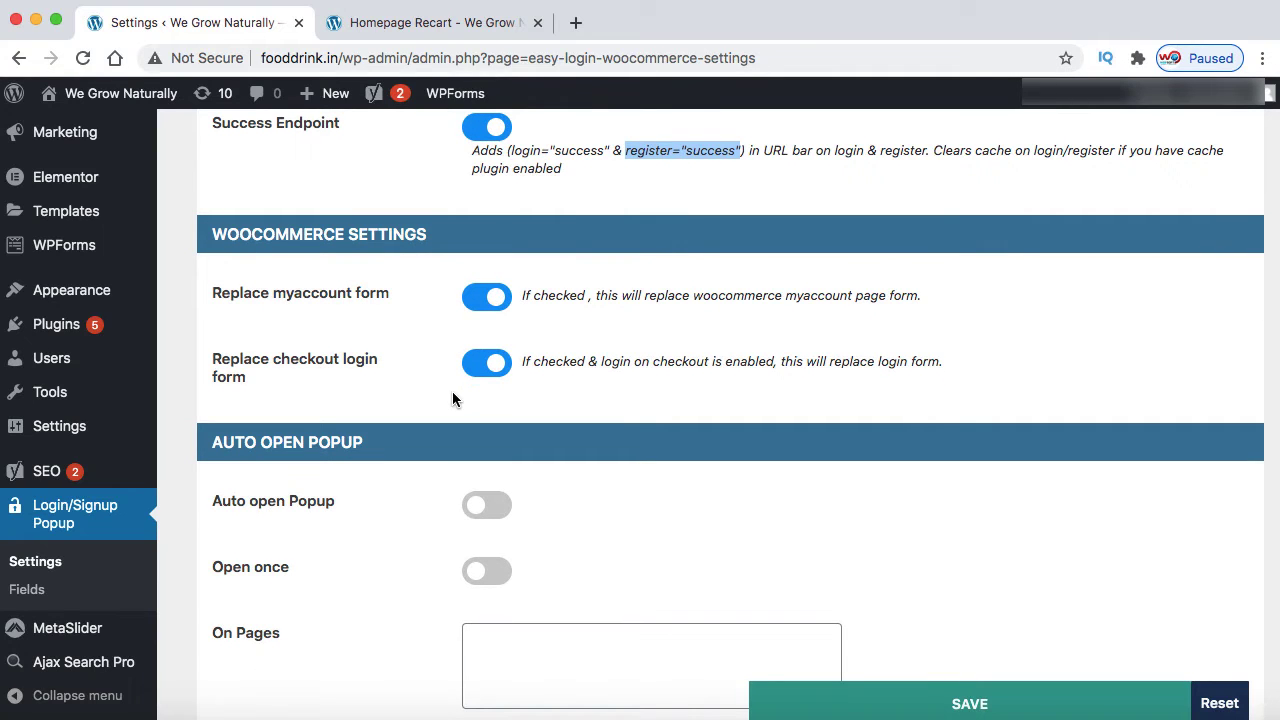
scroll(452, 393, down, 2)
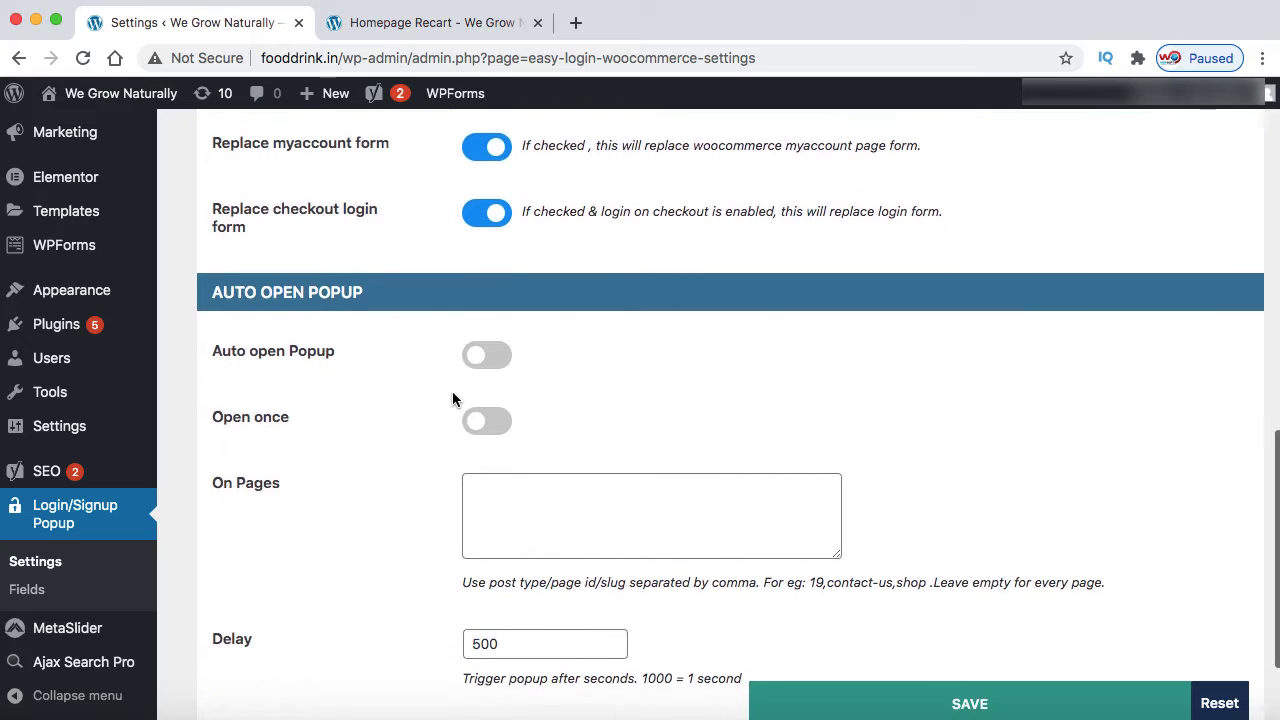
scroll(452, 398, down, 2)
scroll(452, 398, up, 10)
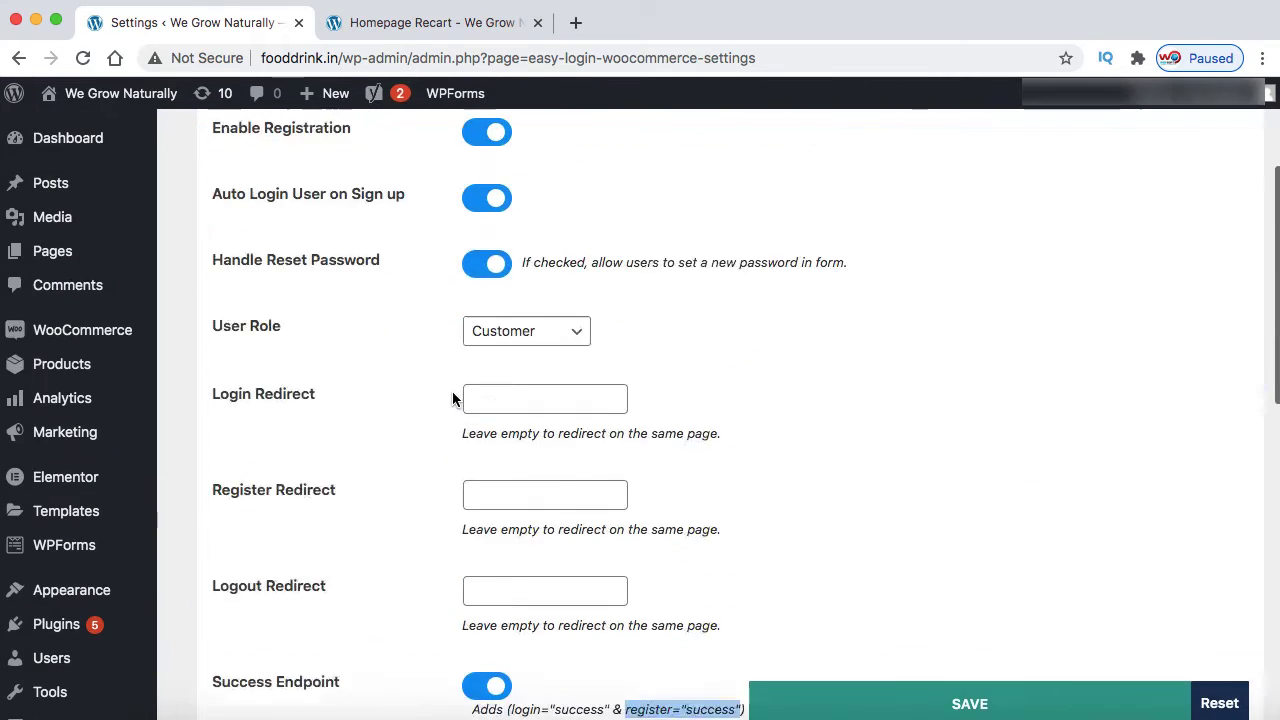
scroll(452, 398, up, 3)
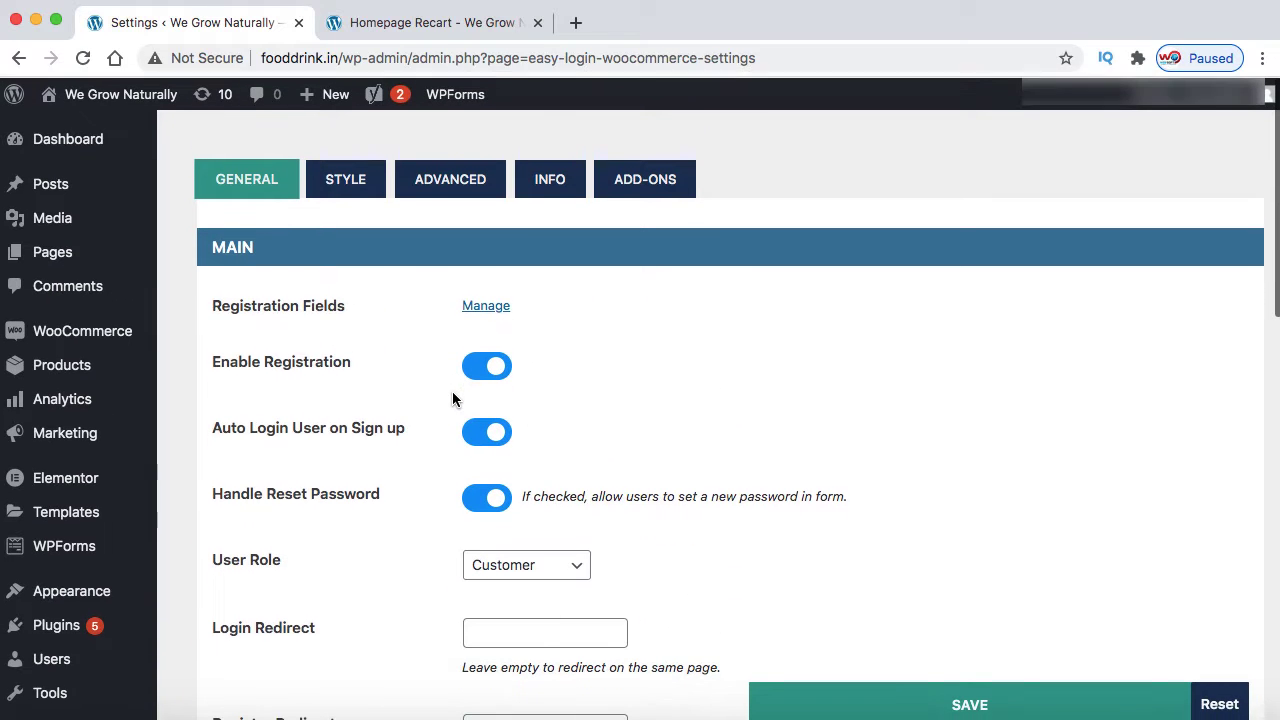
Copy the [xoo_el_action] shortcode from the plugin's information on how to open the popup
click(550, 180)
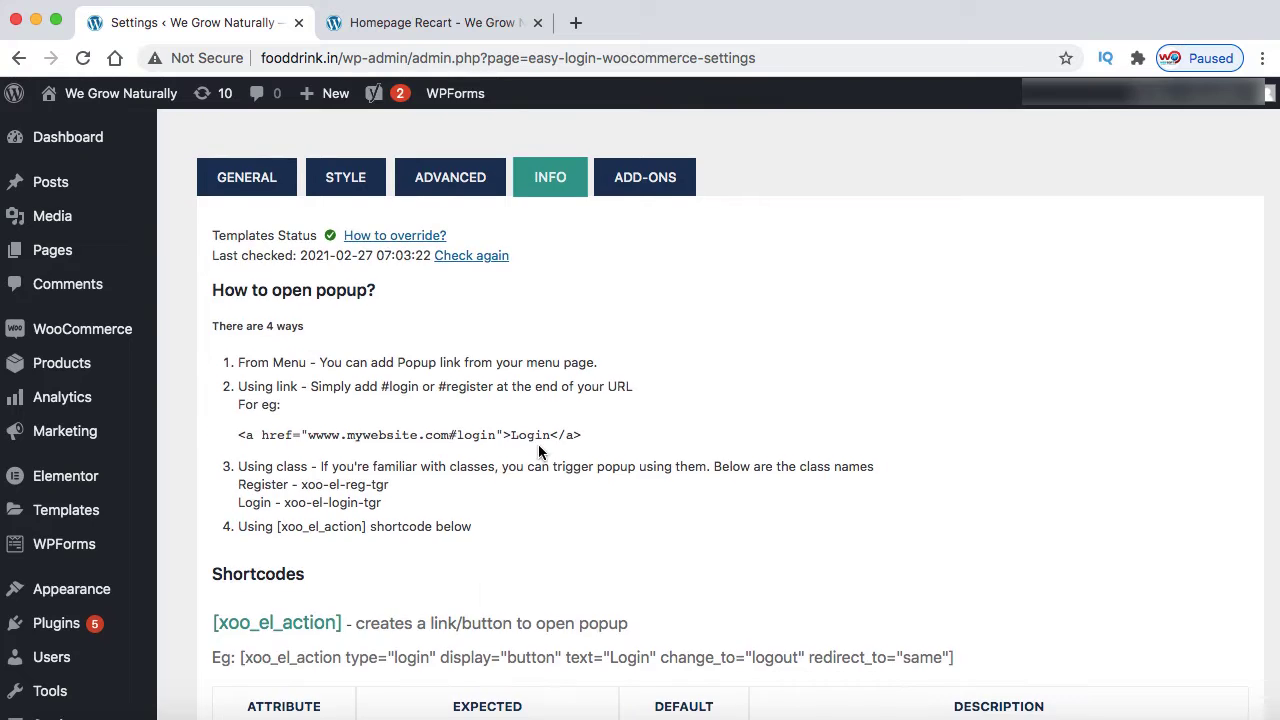
scroll(390, 464, down, 2)
drag(212, 484, 344, 484)
right_click(320, 481)
click(355, 524)
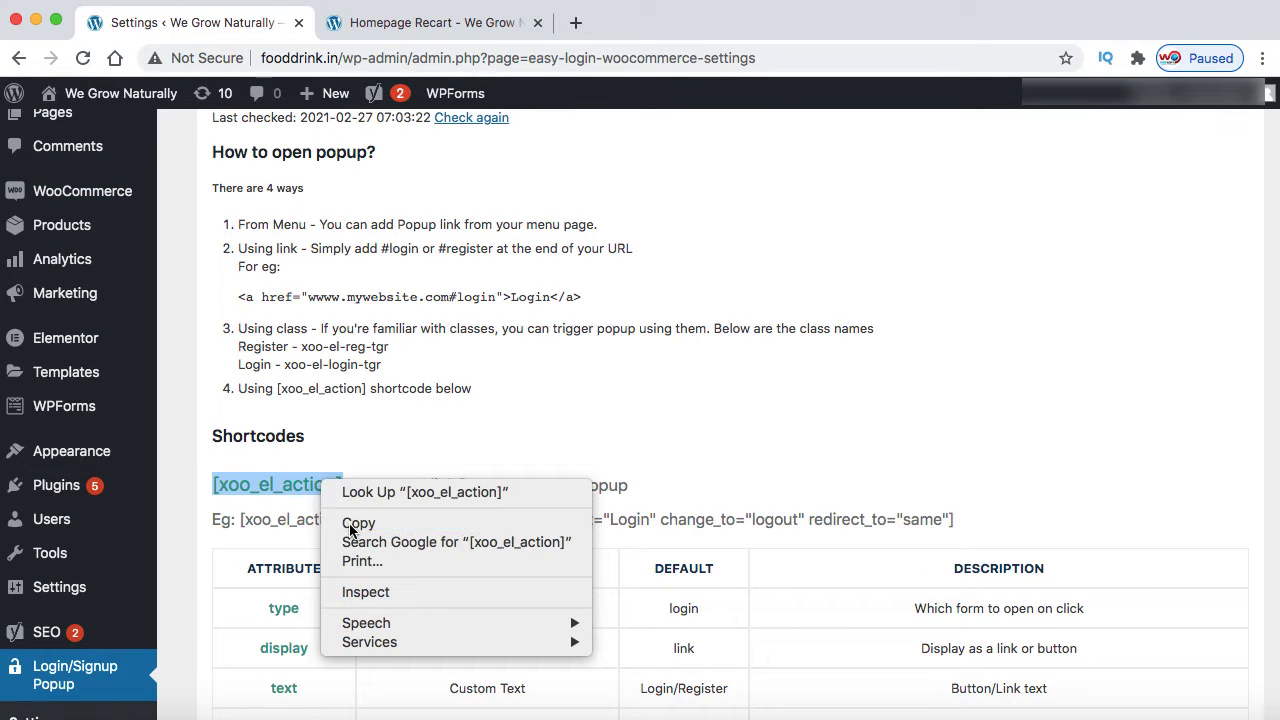
click(389, 452)
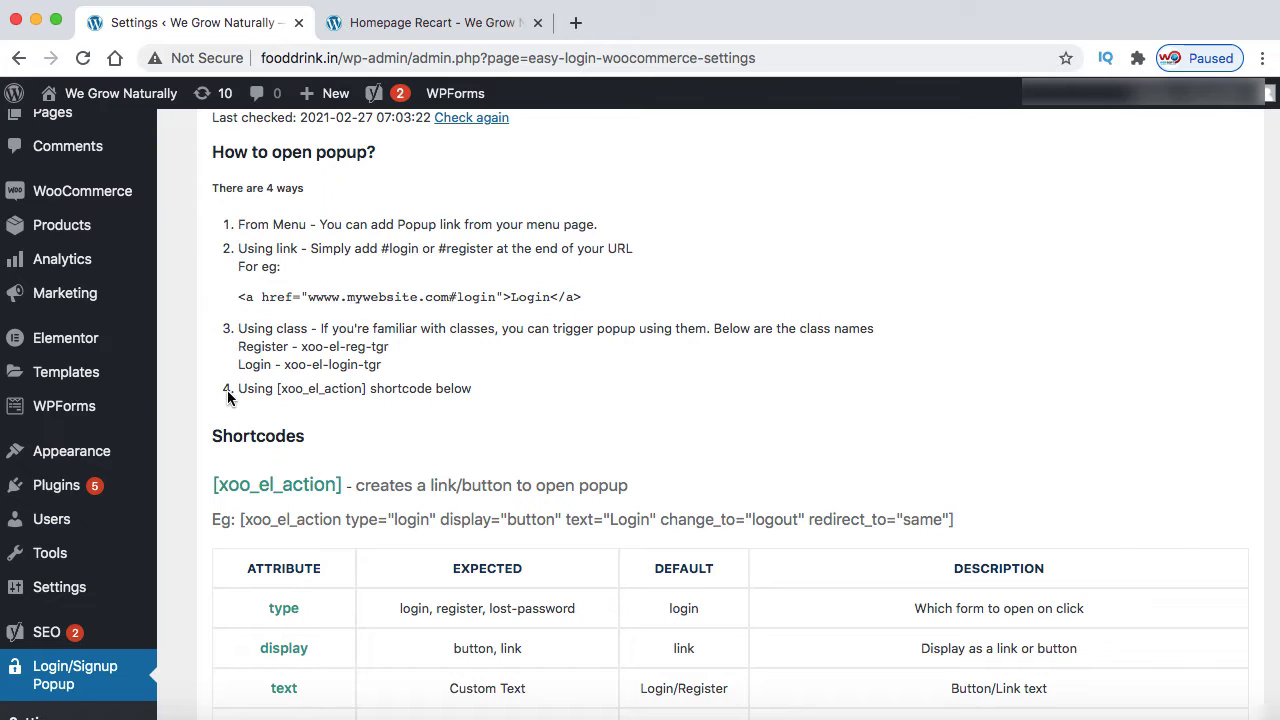
Open the "my custom header" template from the Theme Builder for editing with Elementor
mouse_move(120, 378)
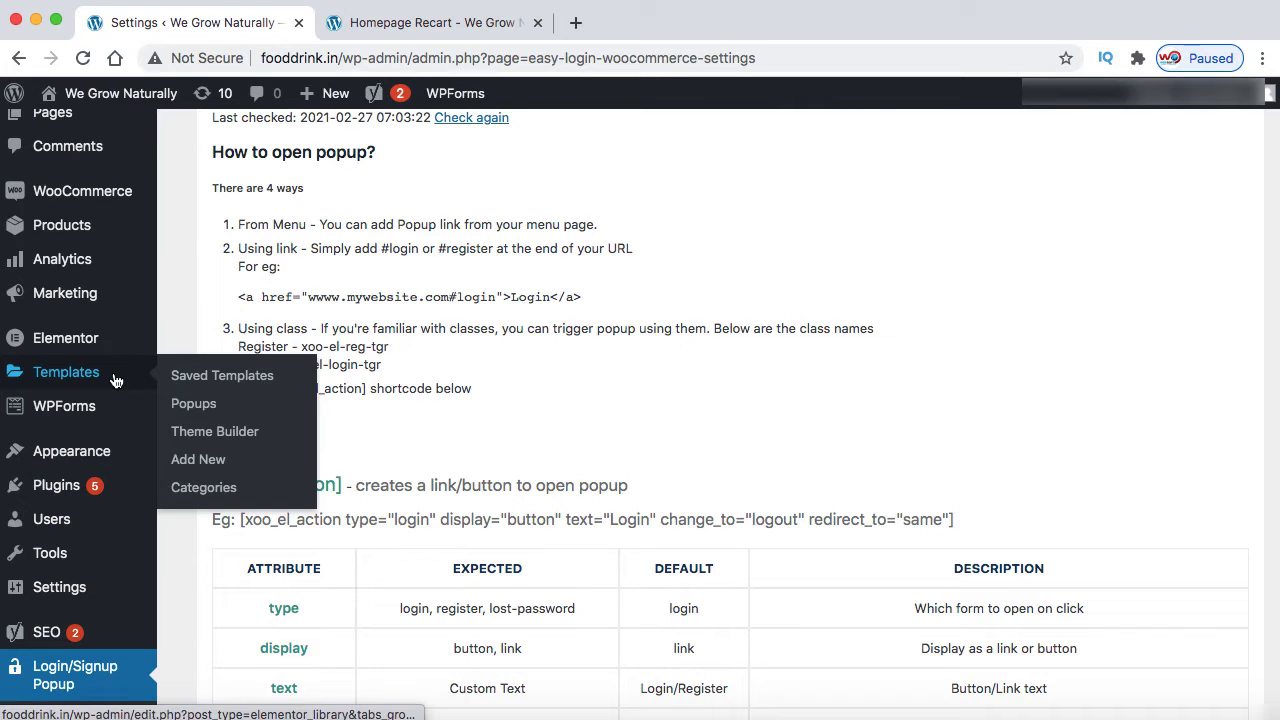
click(215, 432)
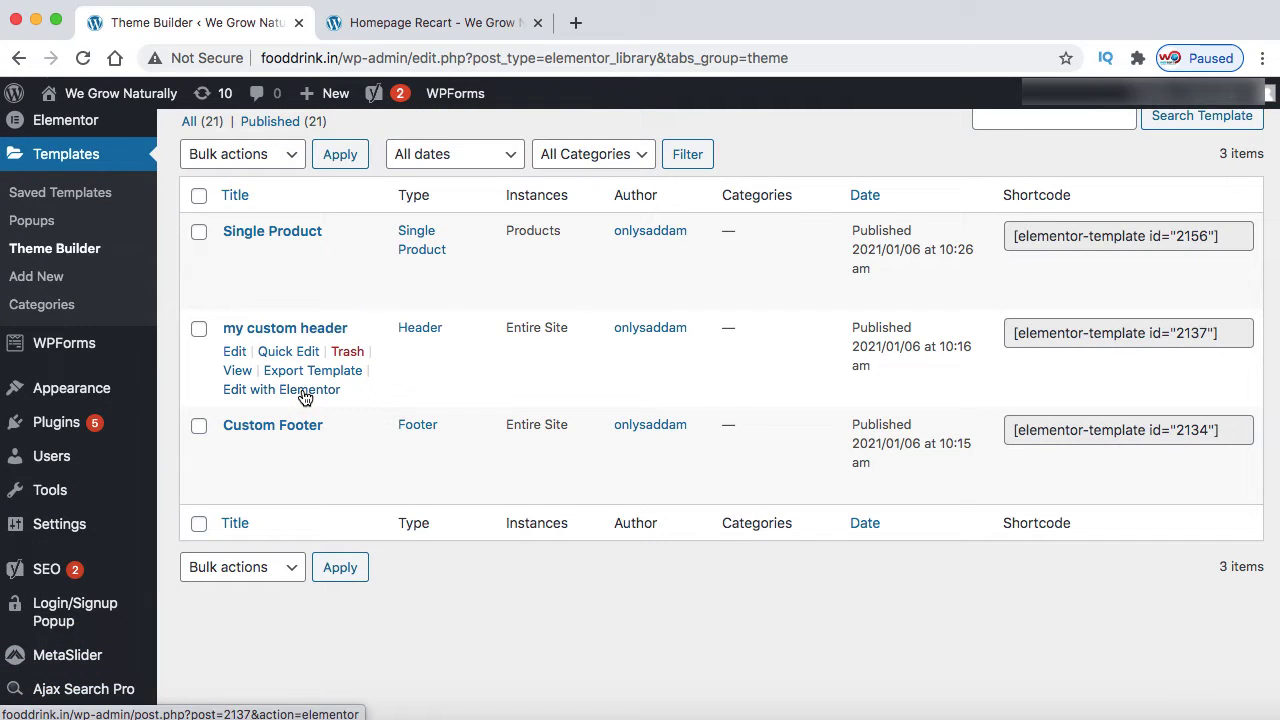
click(303, 390)
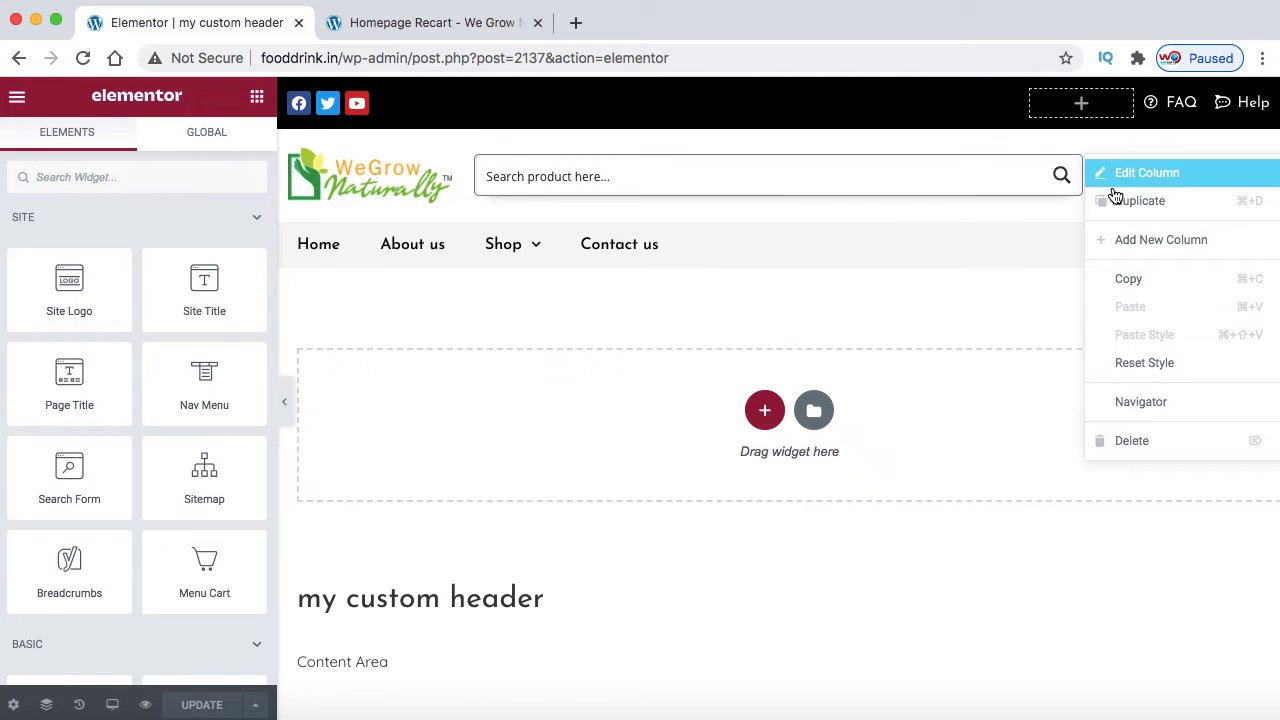
Add an empty column to the header's logo row and place it between the search bar and the cart
click(1119, 240)
drag(1055, 148, 910, 193)
click(918, 193)
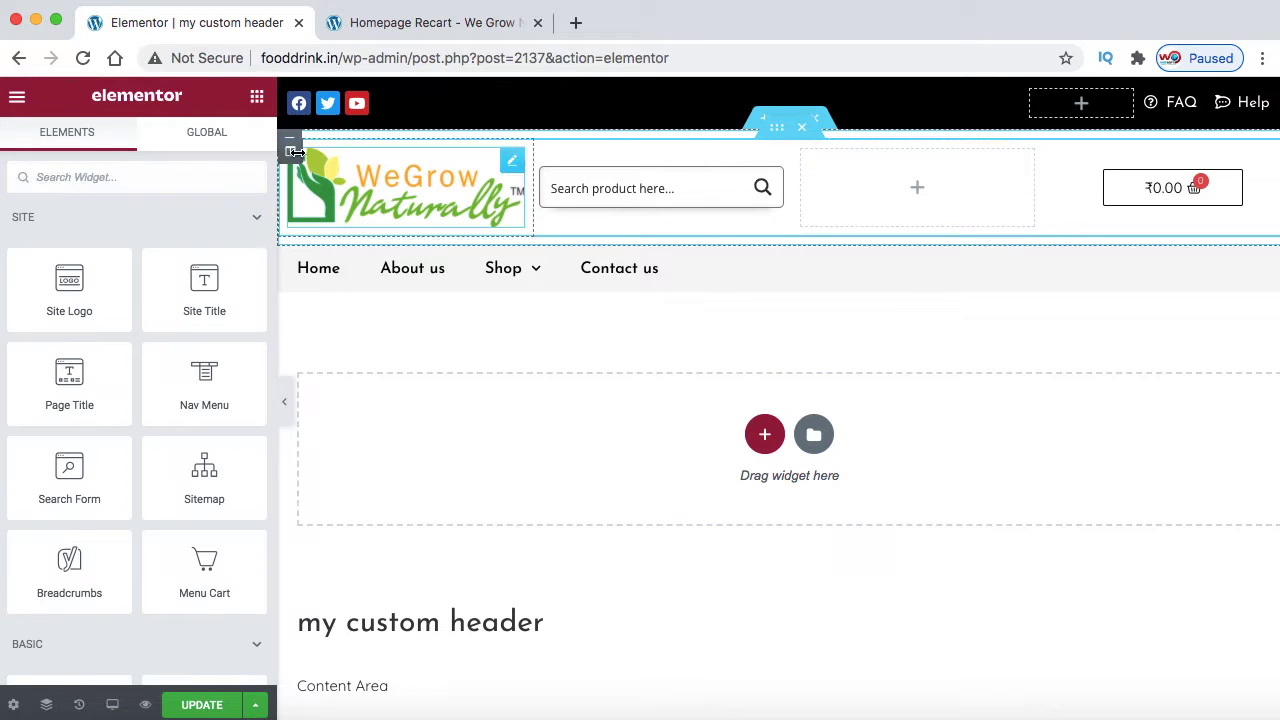
Place a Shortcode widget containing [xoo_el_action] in the empty header column, apply it, and update the template
text(short)
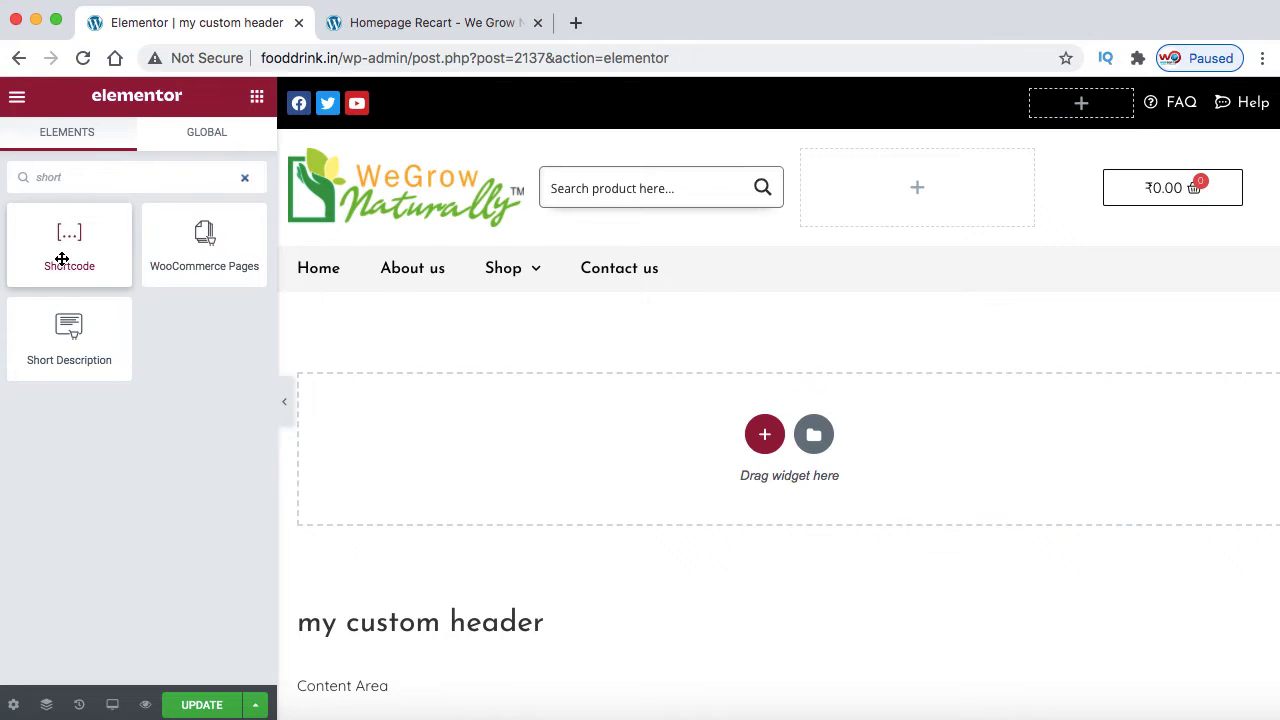
drag(63, 257, 923, 194)
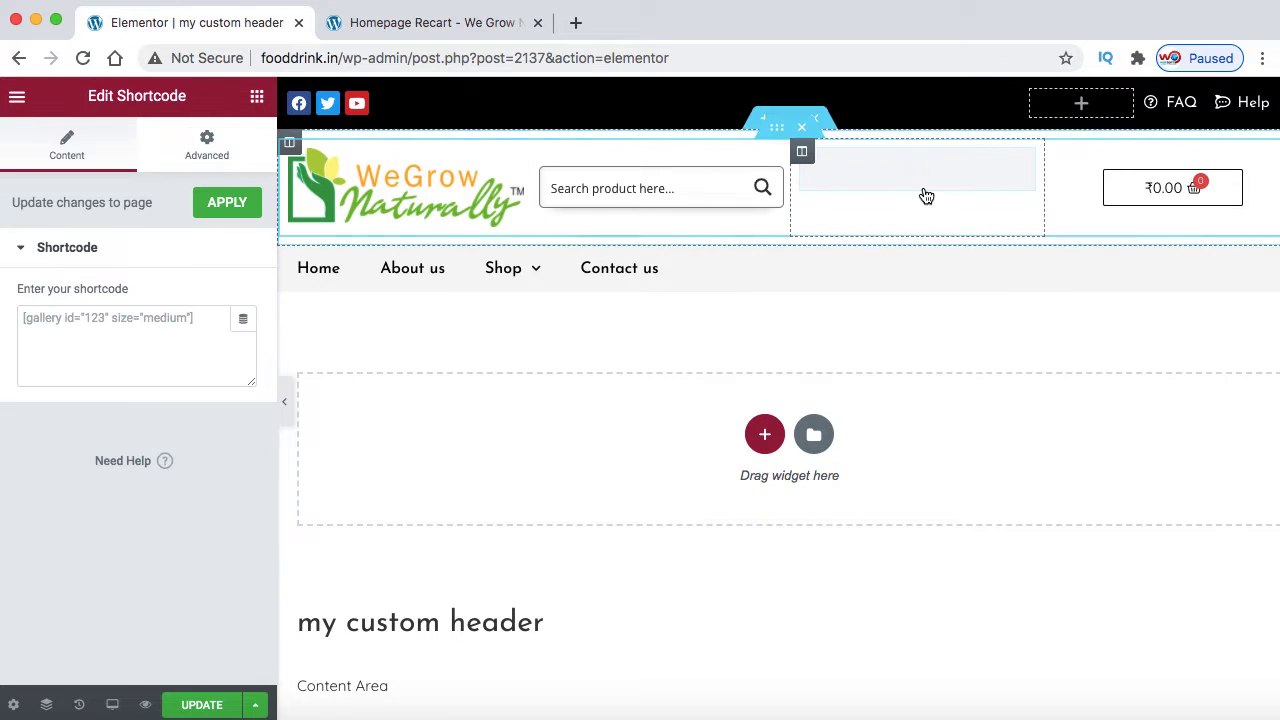
click(121, 330)
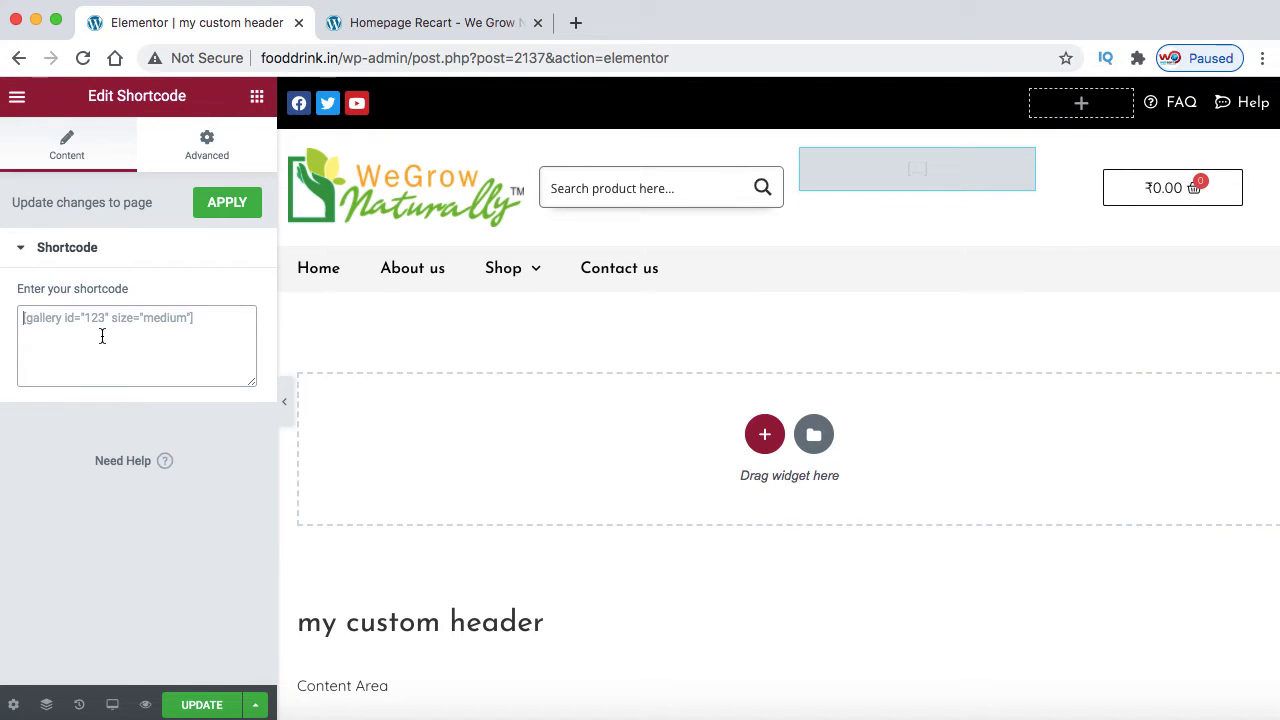
key(super+v)
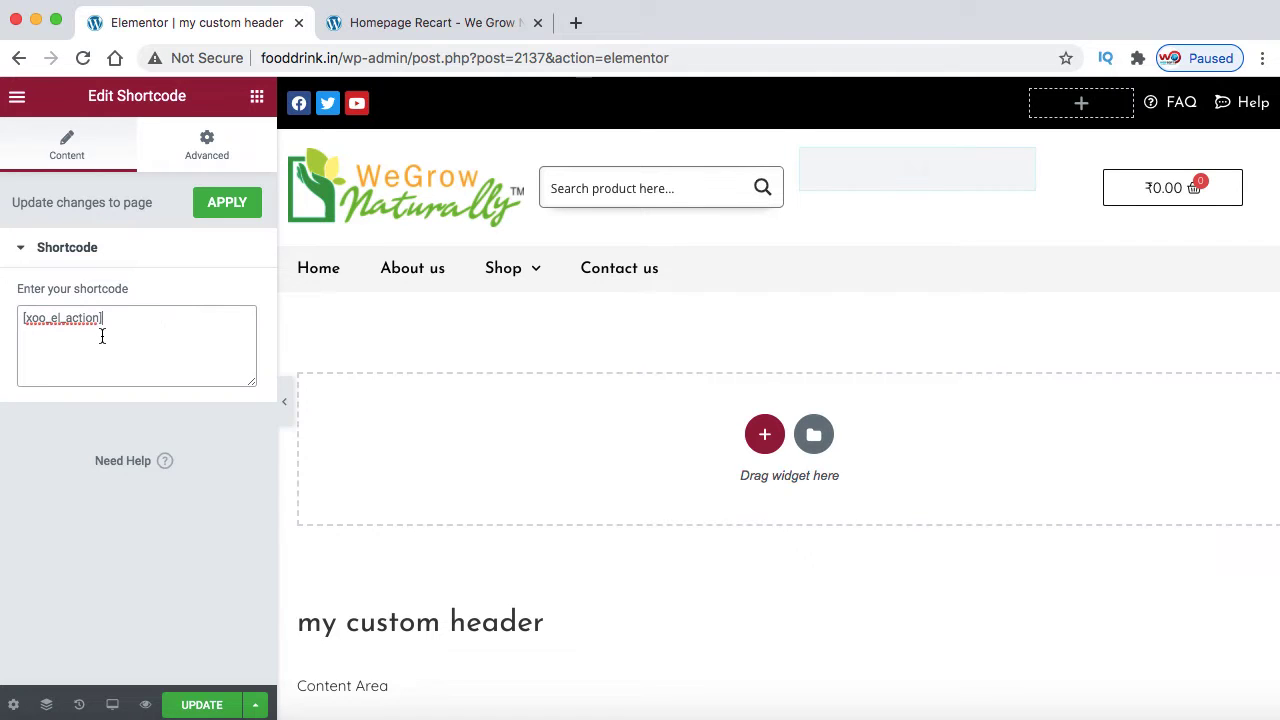
click(230, 205)
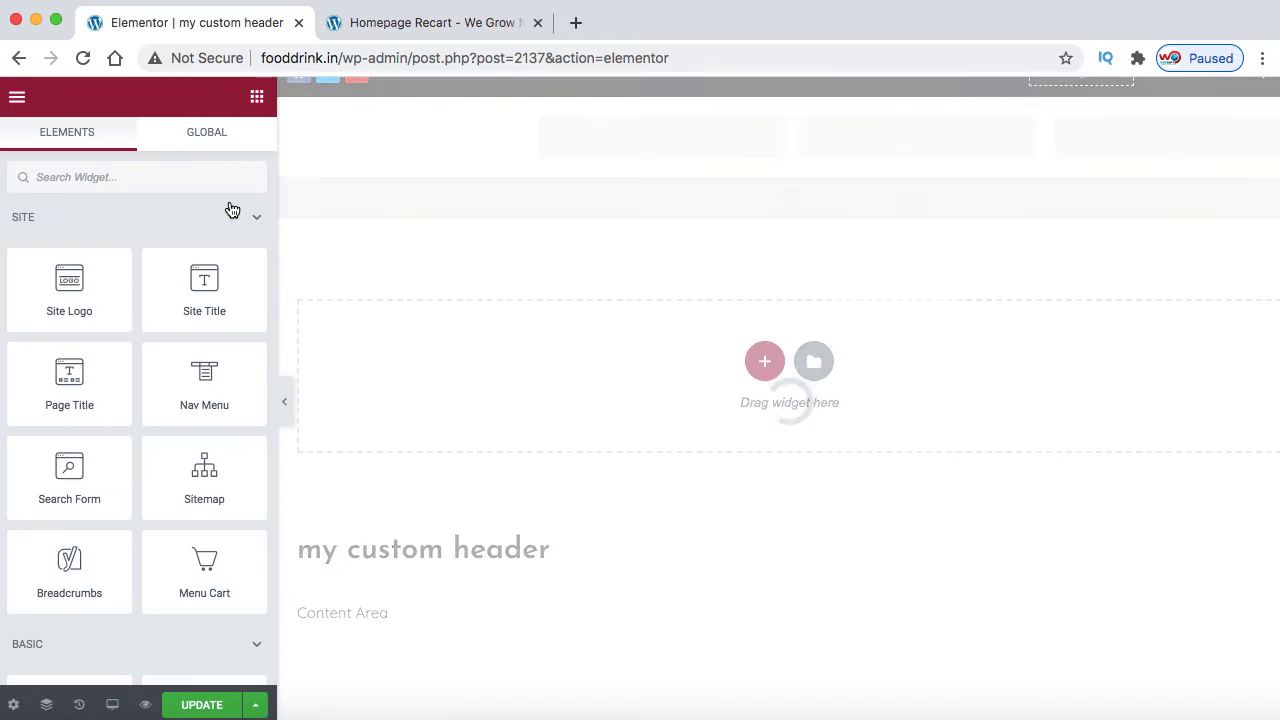
click(205, 705)
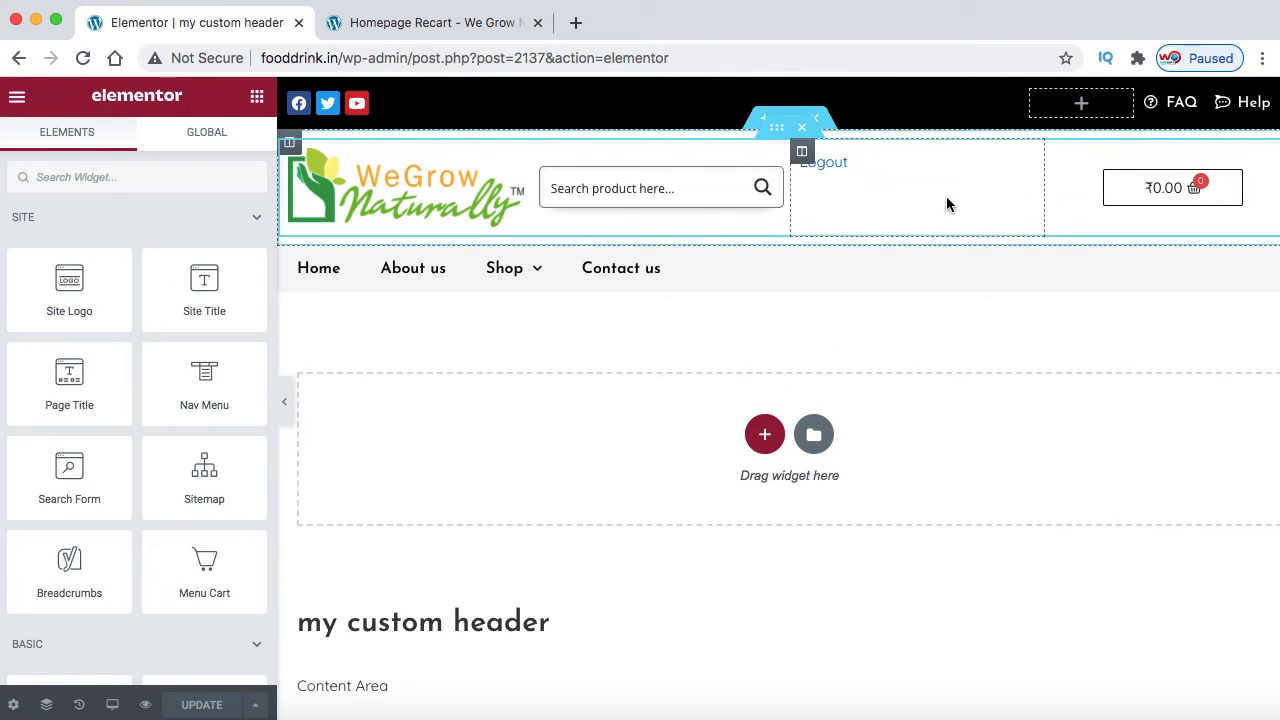
Resize the header columns so the search bar is wider and the shortcode column is about 8.7% wide beside the cart
drag(789, 191, 957, 194)
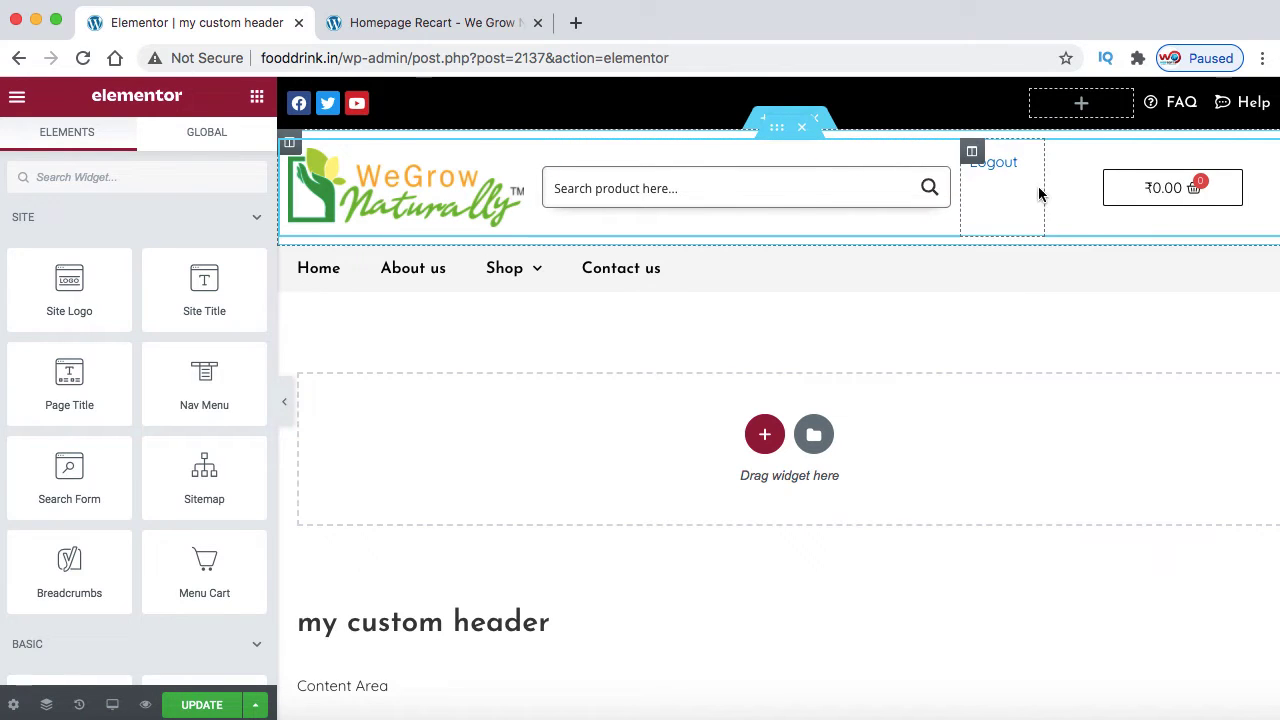
drag(1044, 190, 1112, 189)
drag(960, 189, 1031, 175)
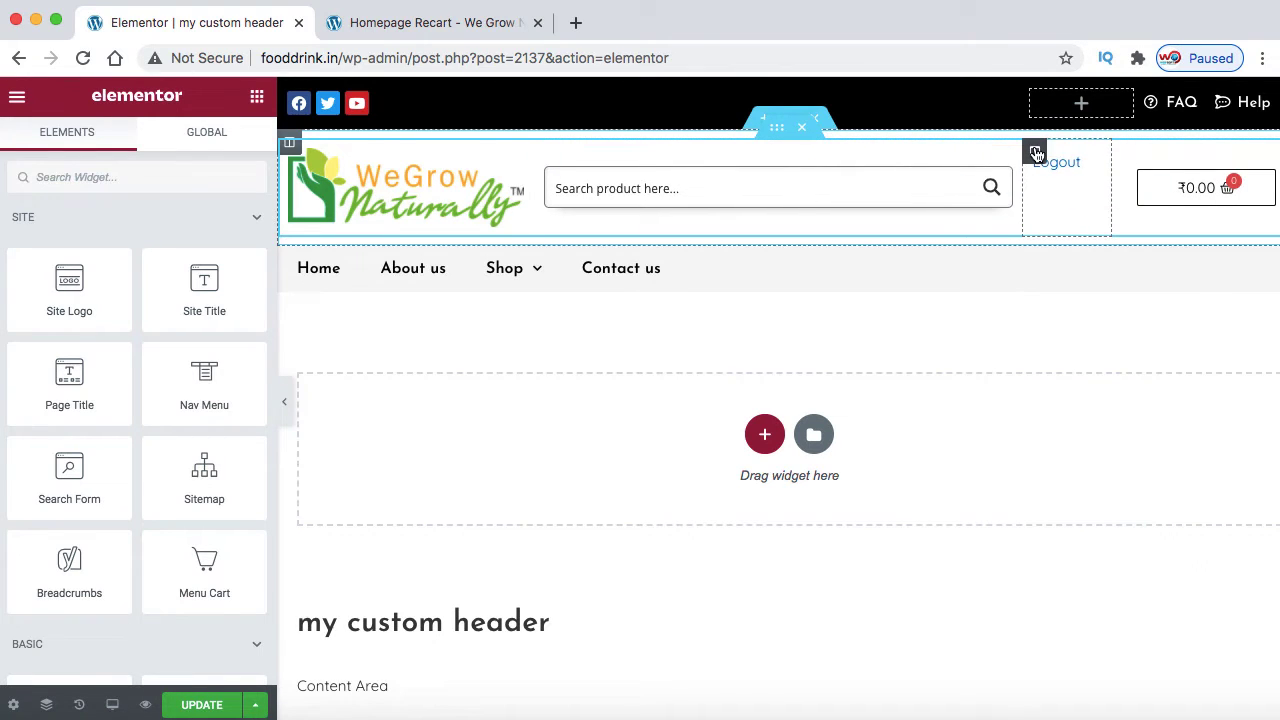
Set the shortcode column's vertical alignment to Middle and update the header template
click(1035, 151)
click(229, 296)
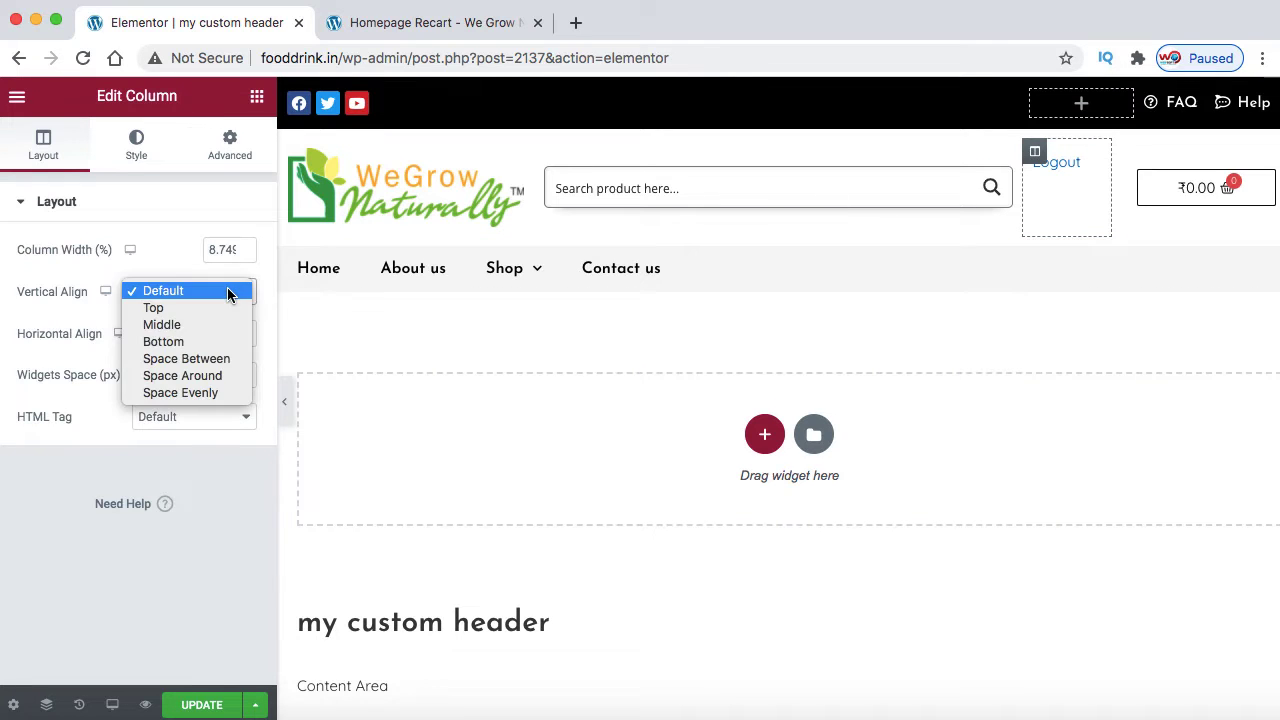
click(191, 323)
click(205, 705)
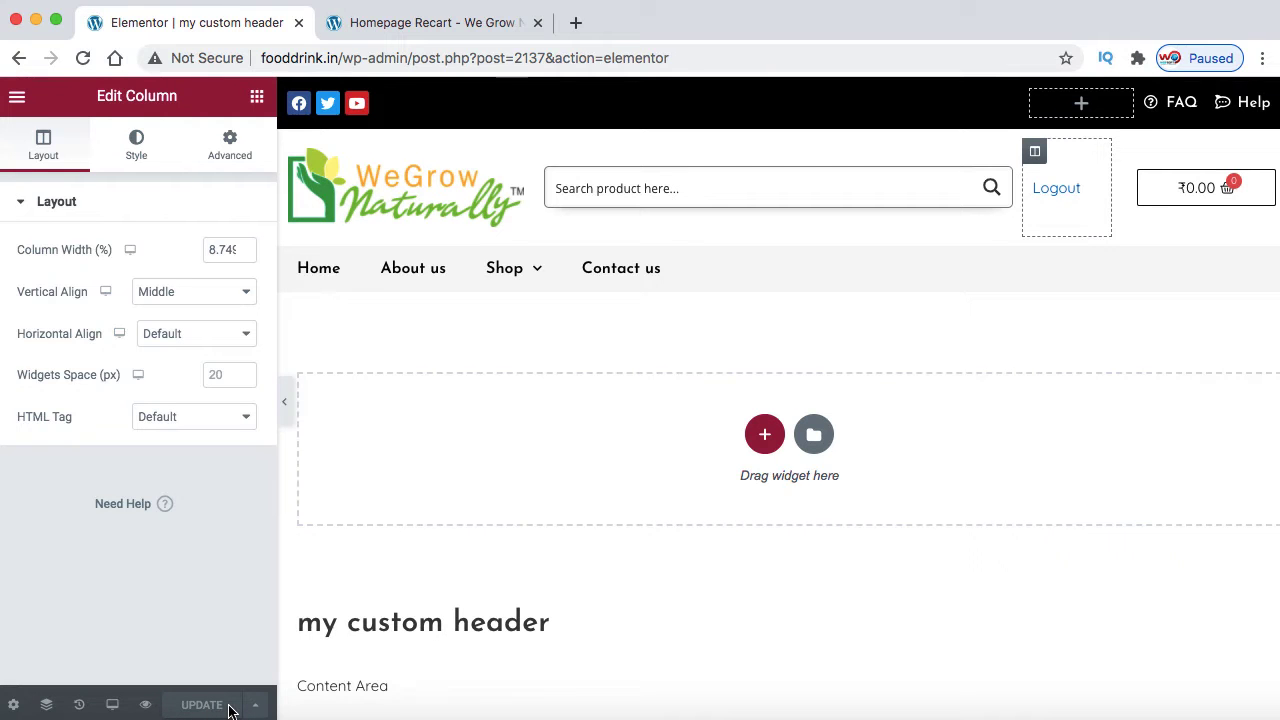
Log out through the header link on the refreshed store homepage and open the login popup
click(399, 25)
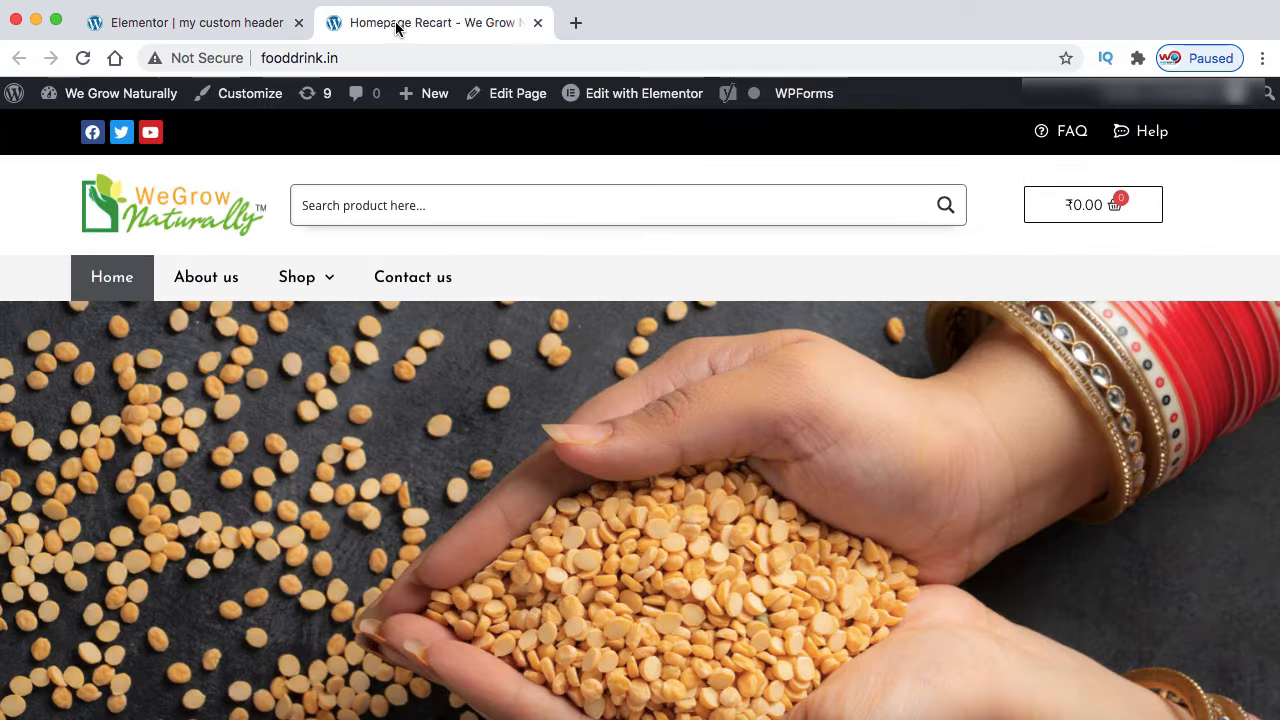
click(176, 218)
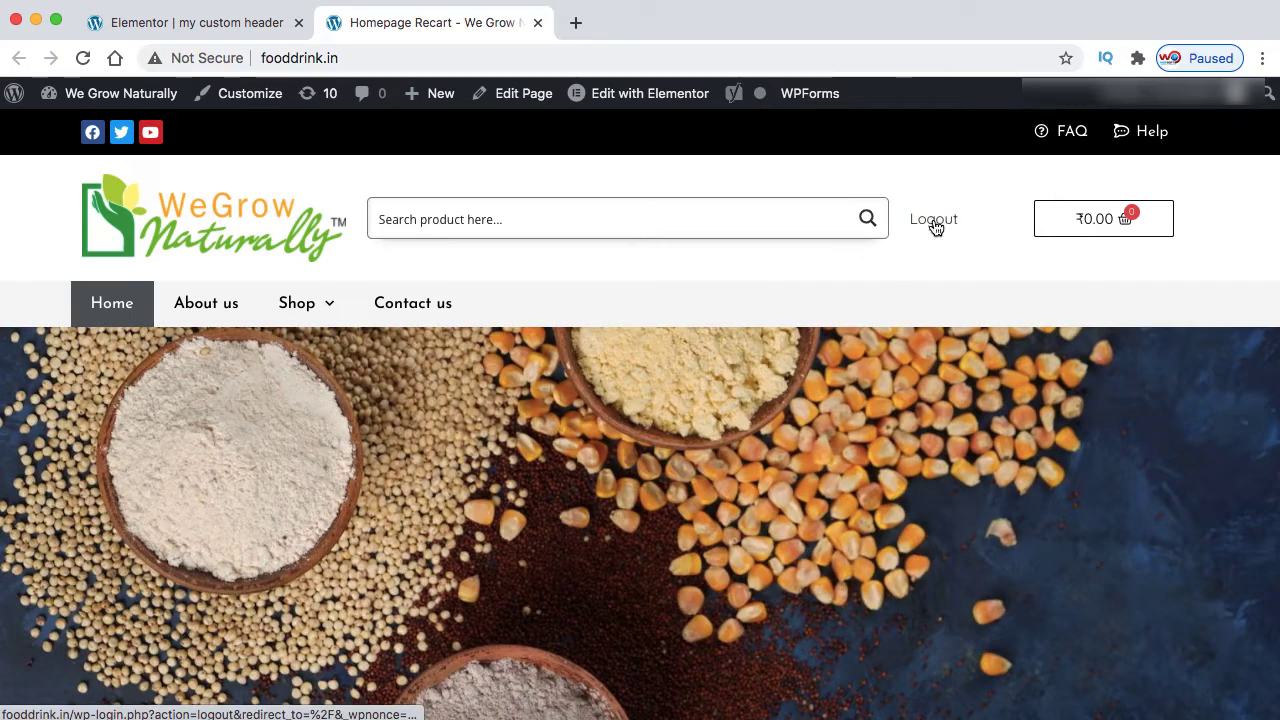
click(934, 222)
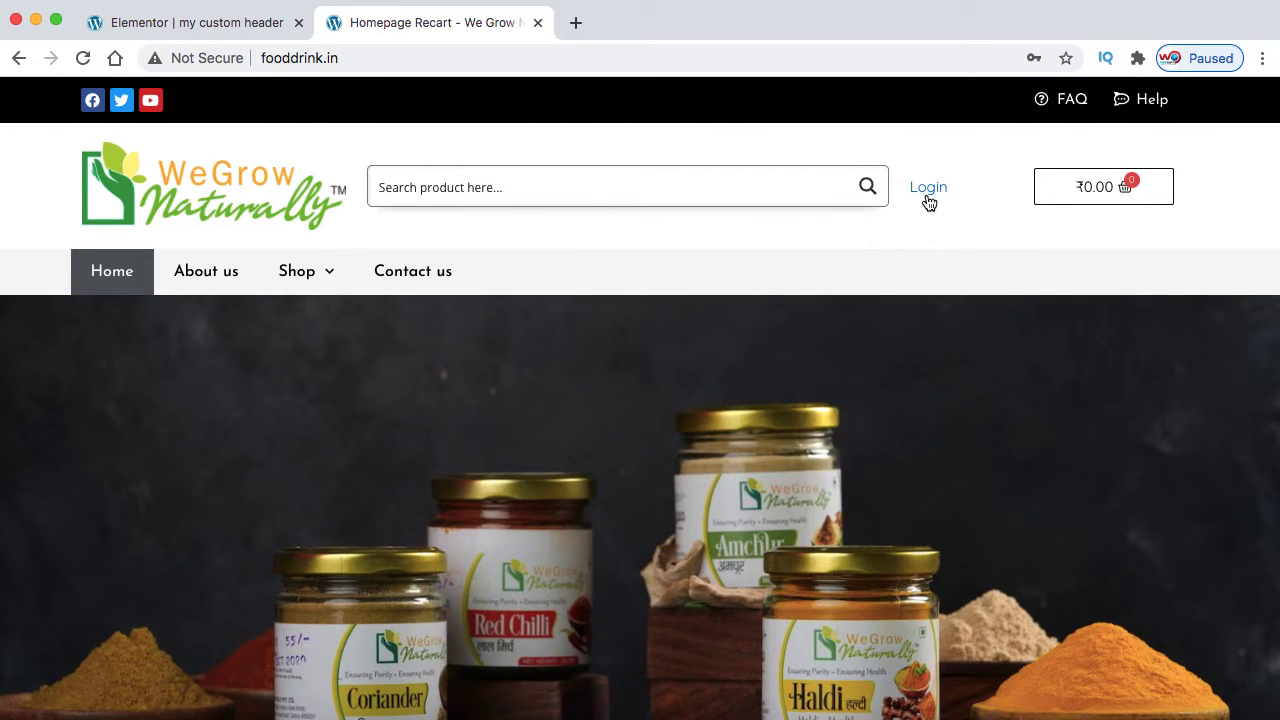
click(927, 197)
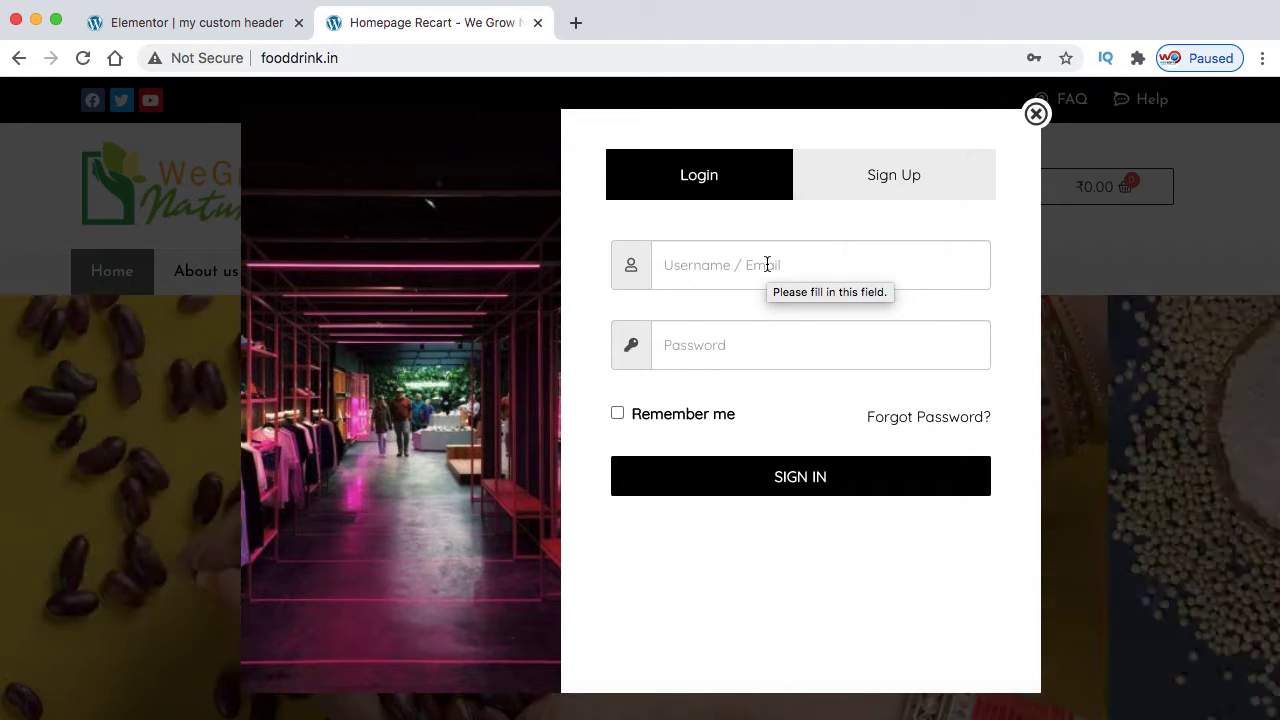
Sign in through the popup by entering the account's username or email and the account password
click(767, 264)
text(s)
key(Down)
key(Return)
key(Tab)
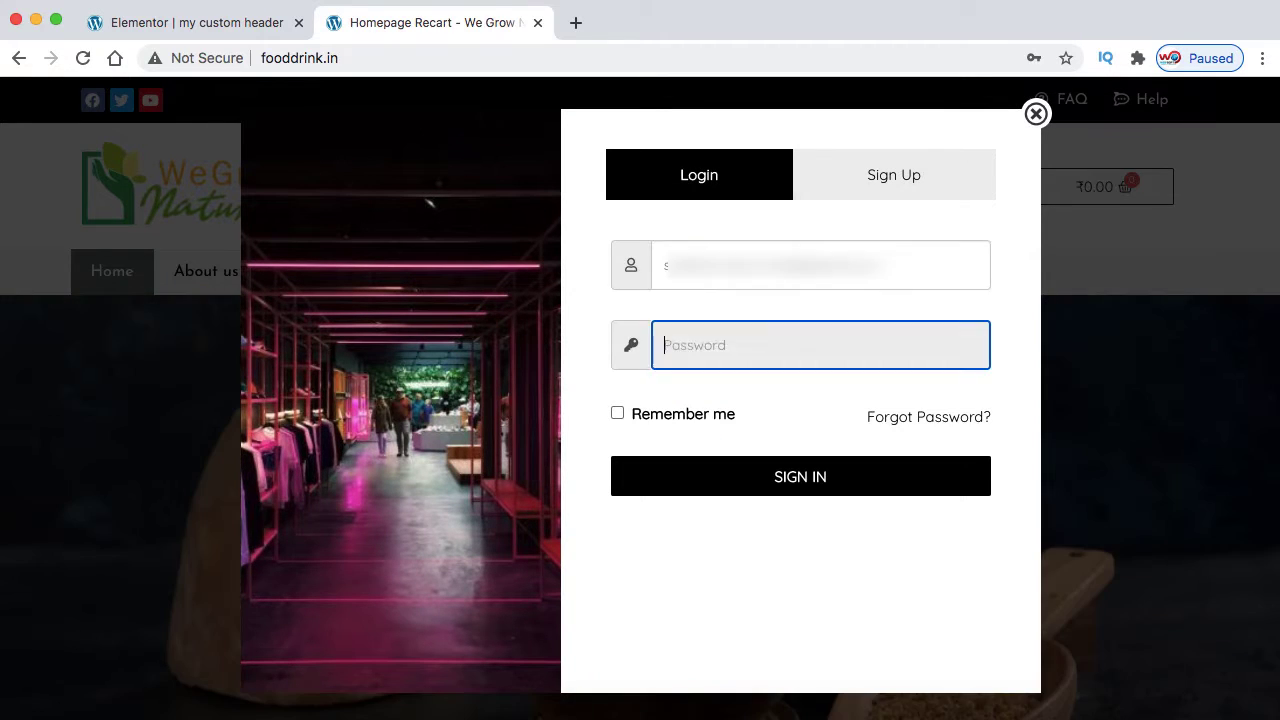
key(Return)
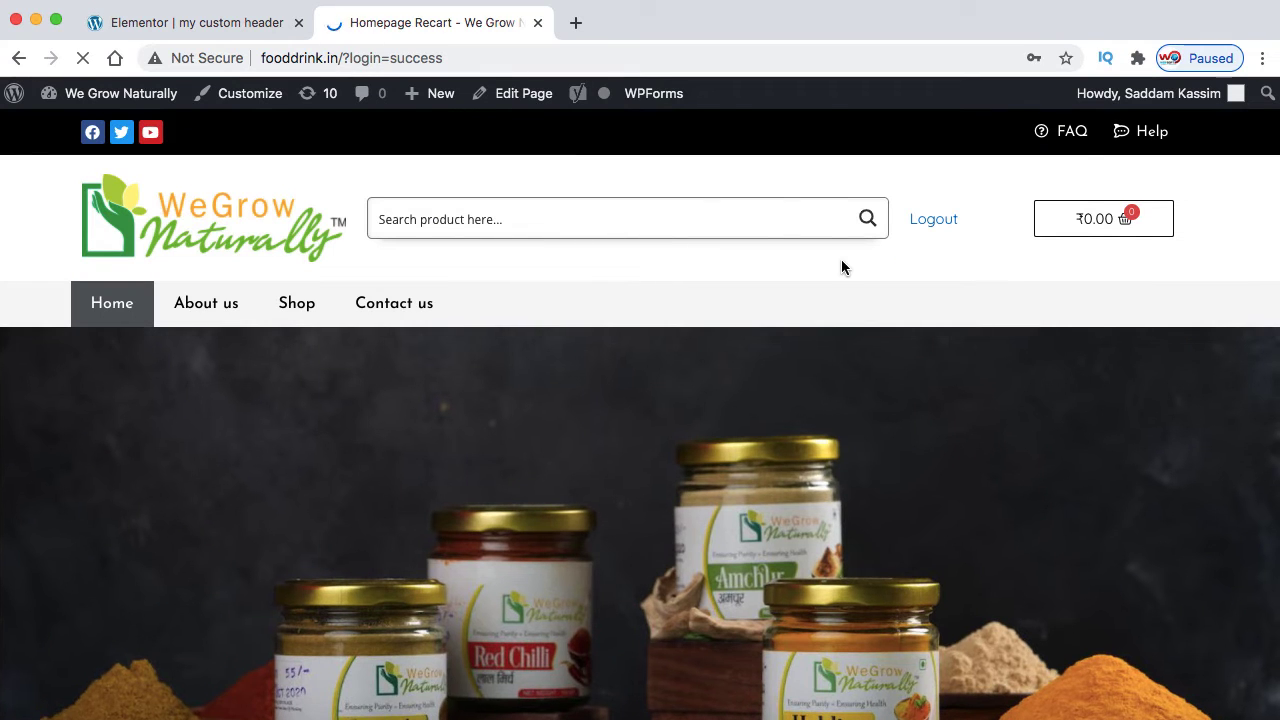
click(960, 385)
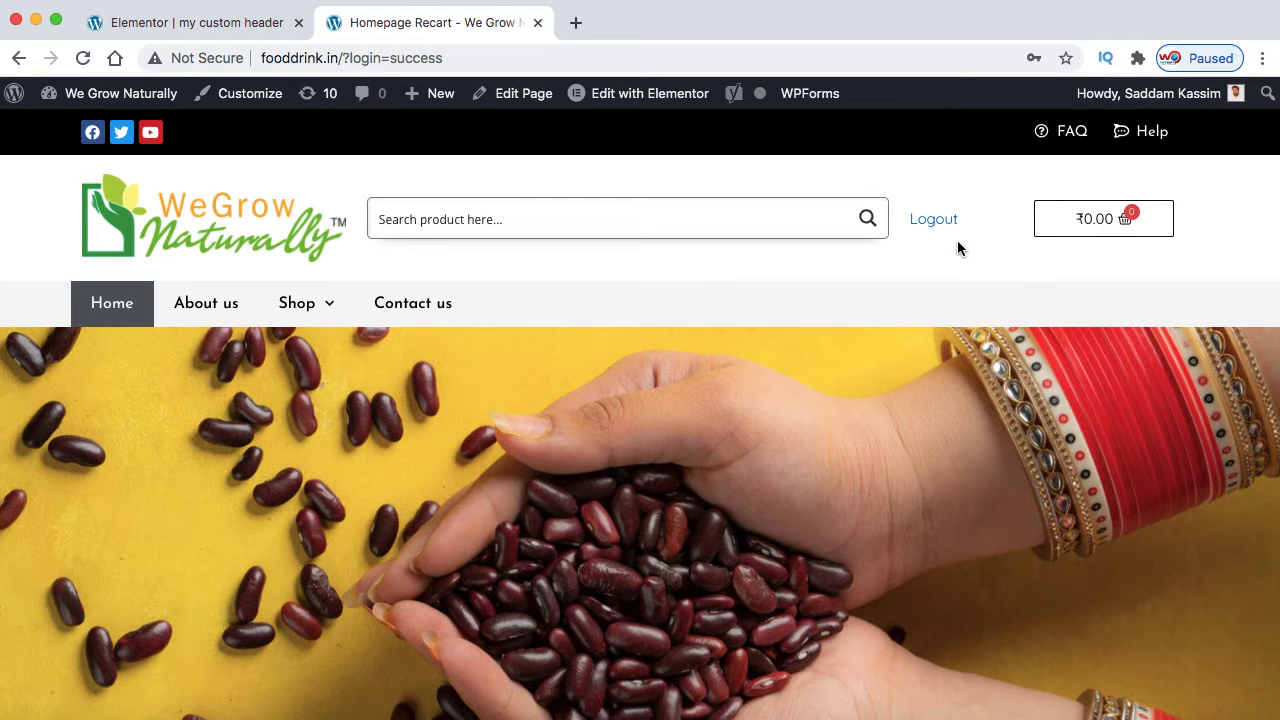
Create a WordPress navigation menu named "new top menu" without assigning a display location
click(194, 26)
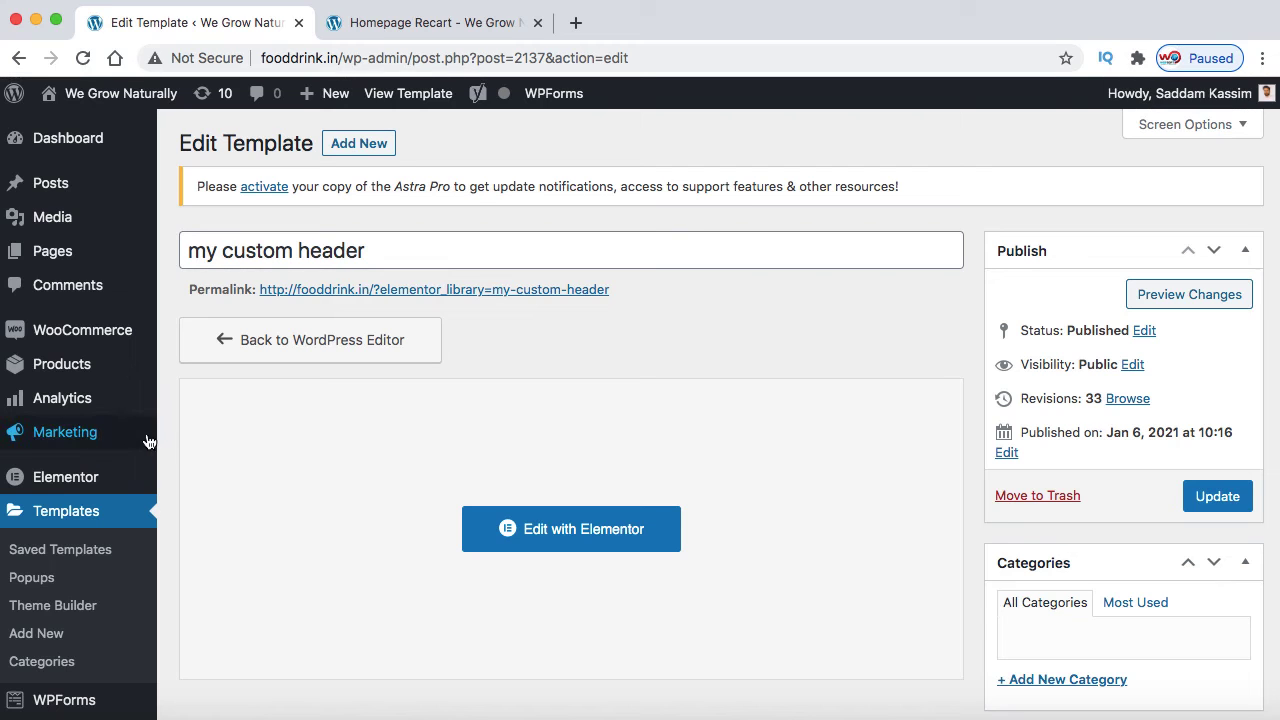
scroll(157, 429, down, 5)
mouse_move(114, 369)
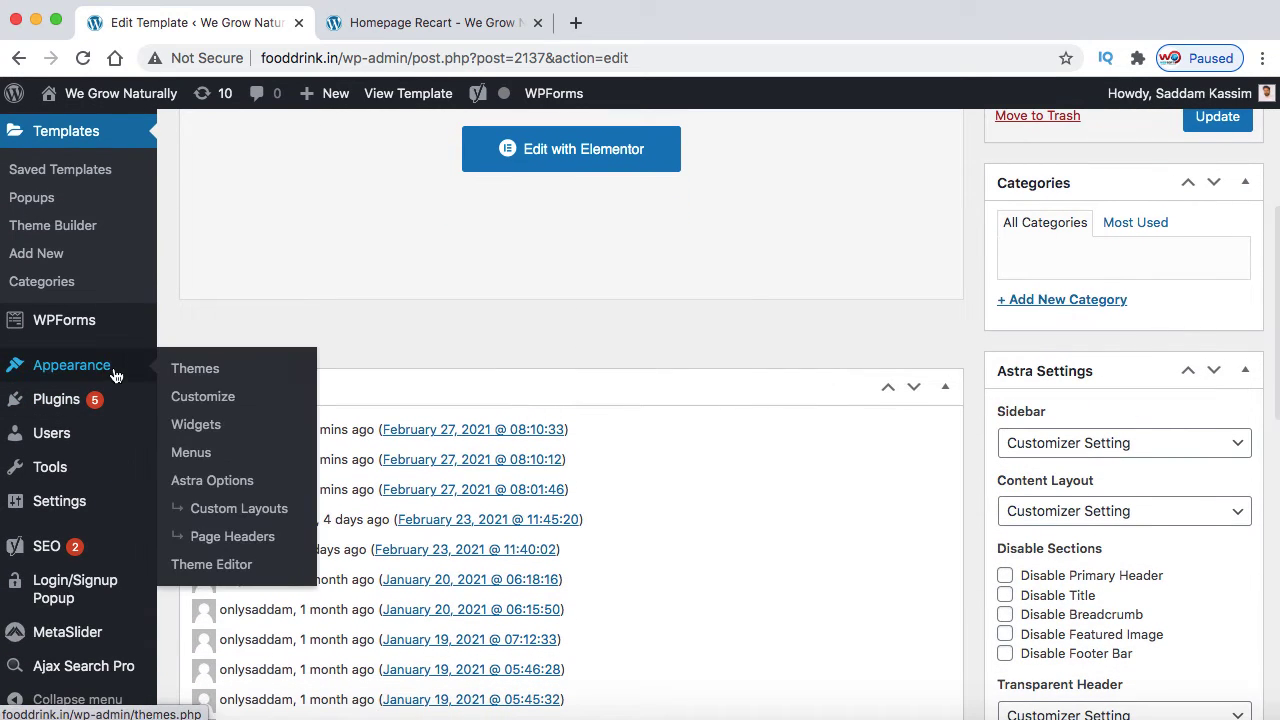
click(207, 455)
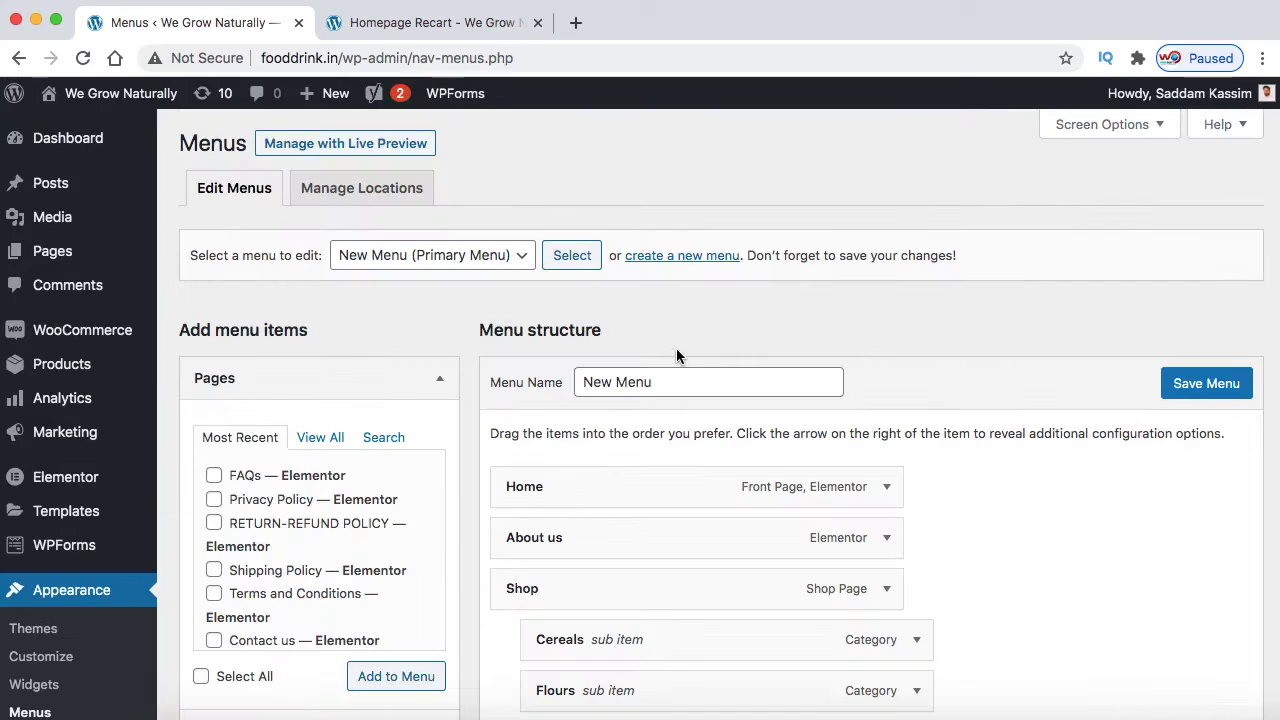
click(670, 264)
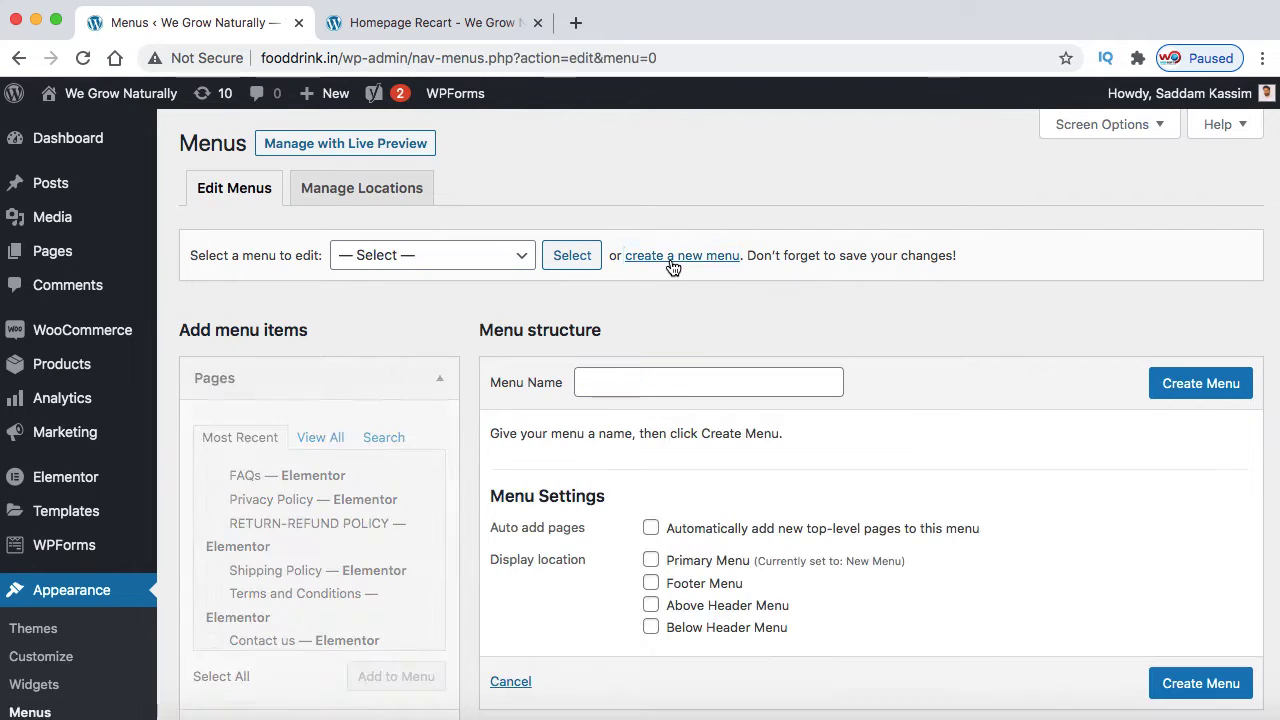
click(671, 381)
text(new top menu)
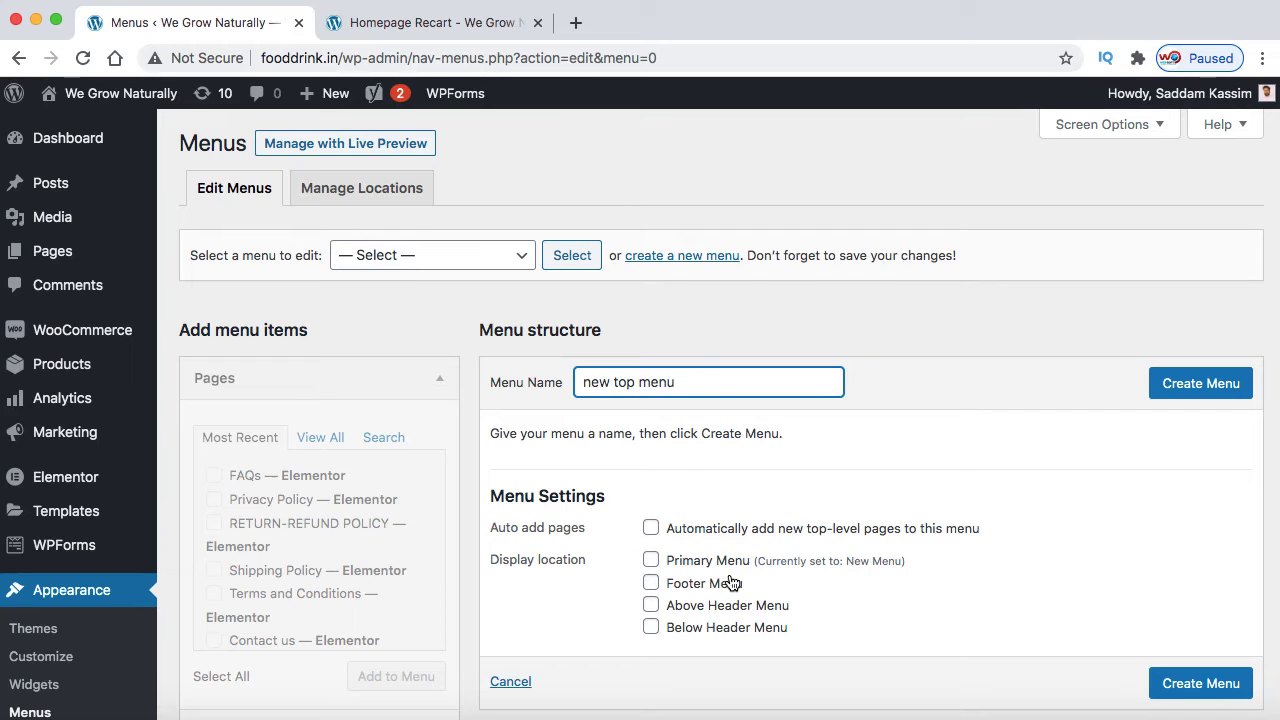
click(1200, 385)
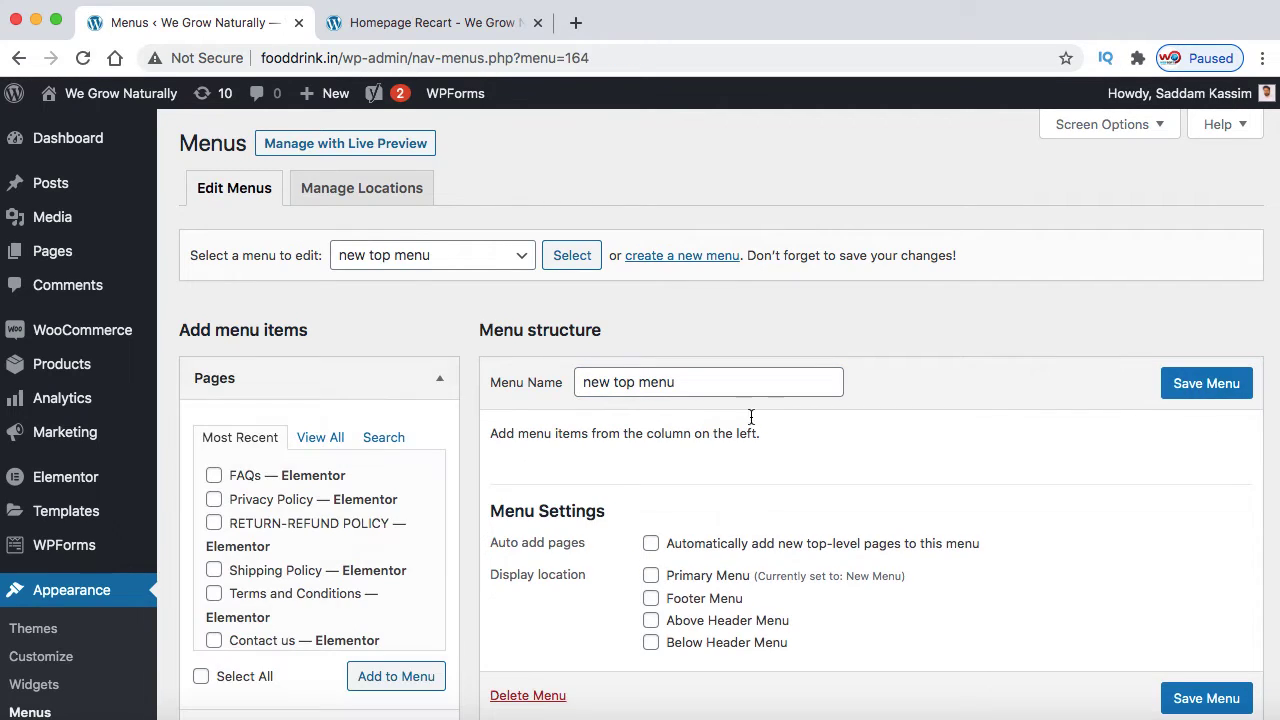
Add the Login/Signup Popup items Login and "Hello, firstname (For Logged in users)" to "new top menu" and save it
scroll(569, 440, down, 7)
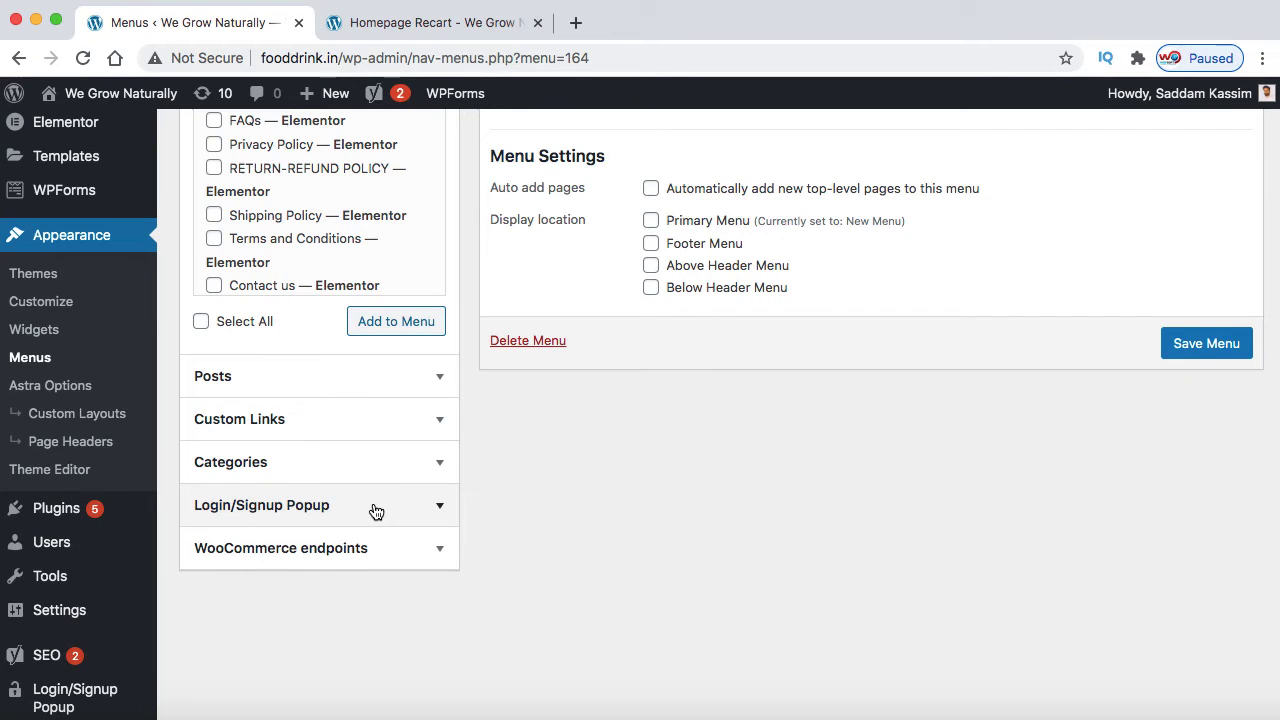
click(440, 507)
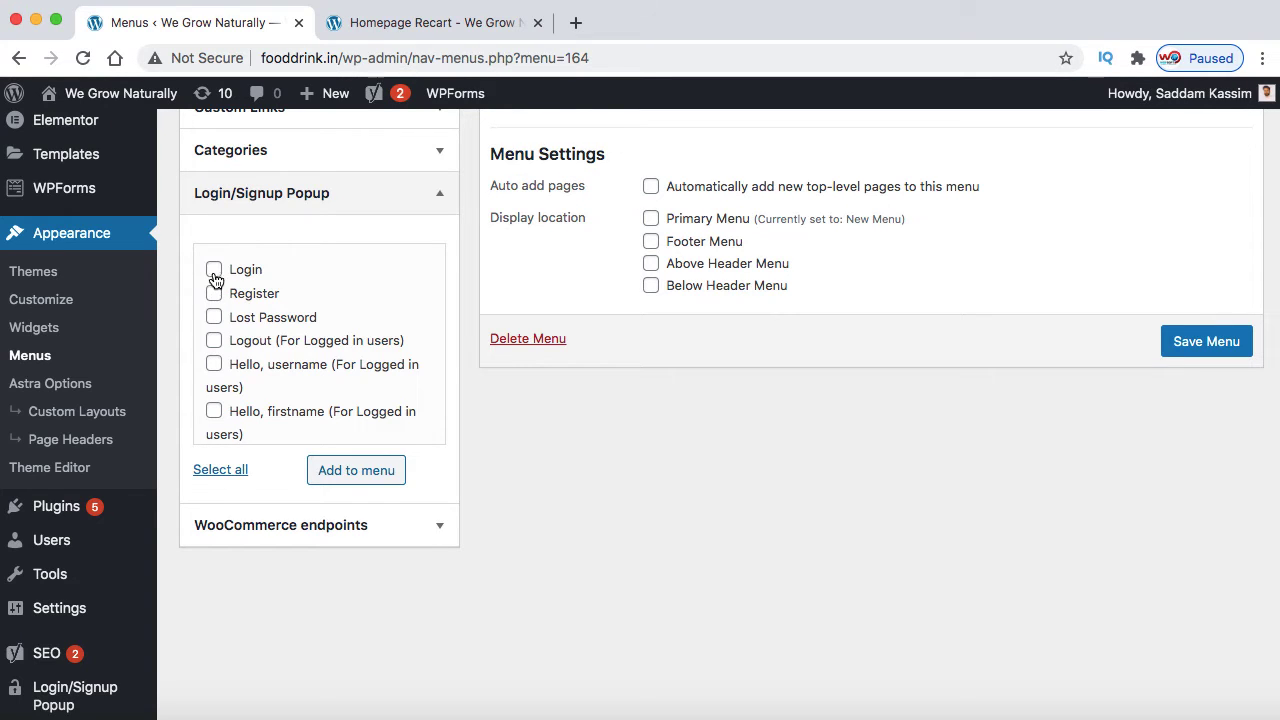
click(214, 412)
click(351, 476)
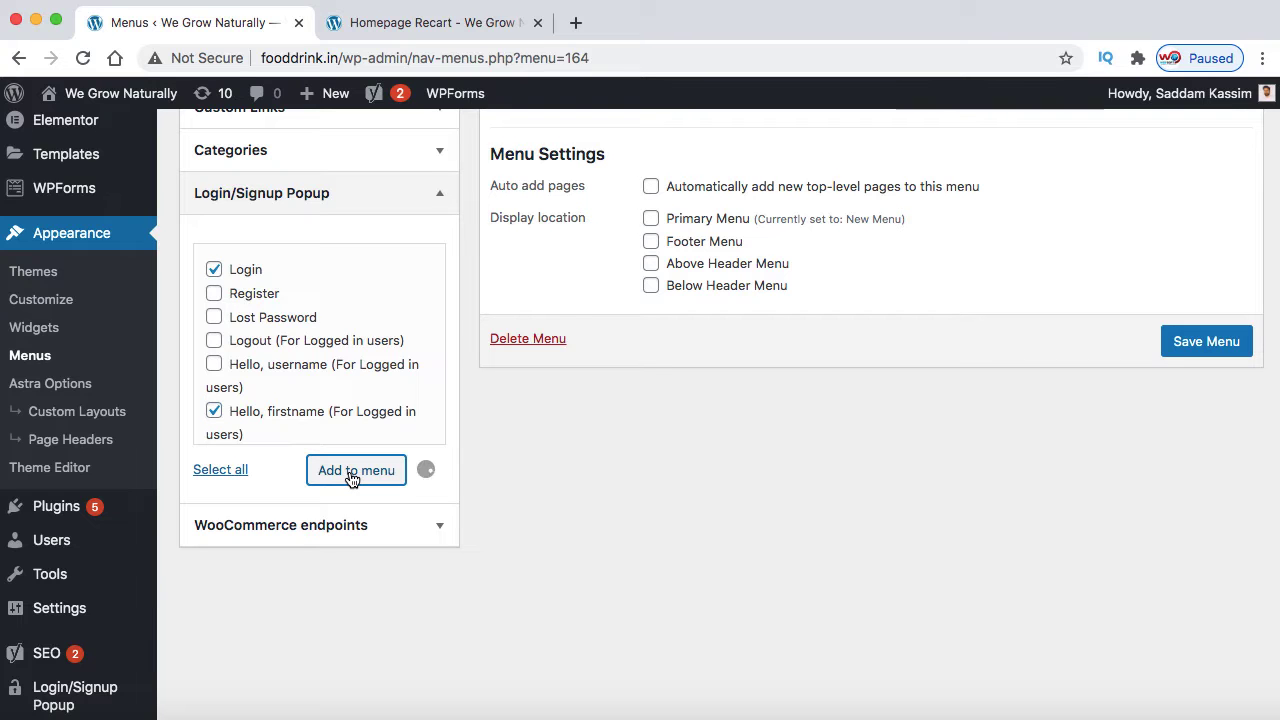
scroll(560, 350, up, 3)
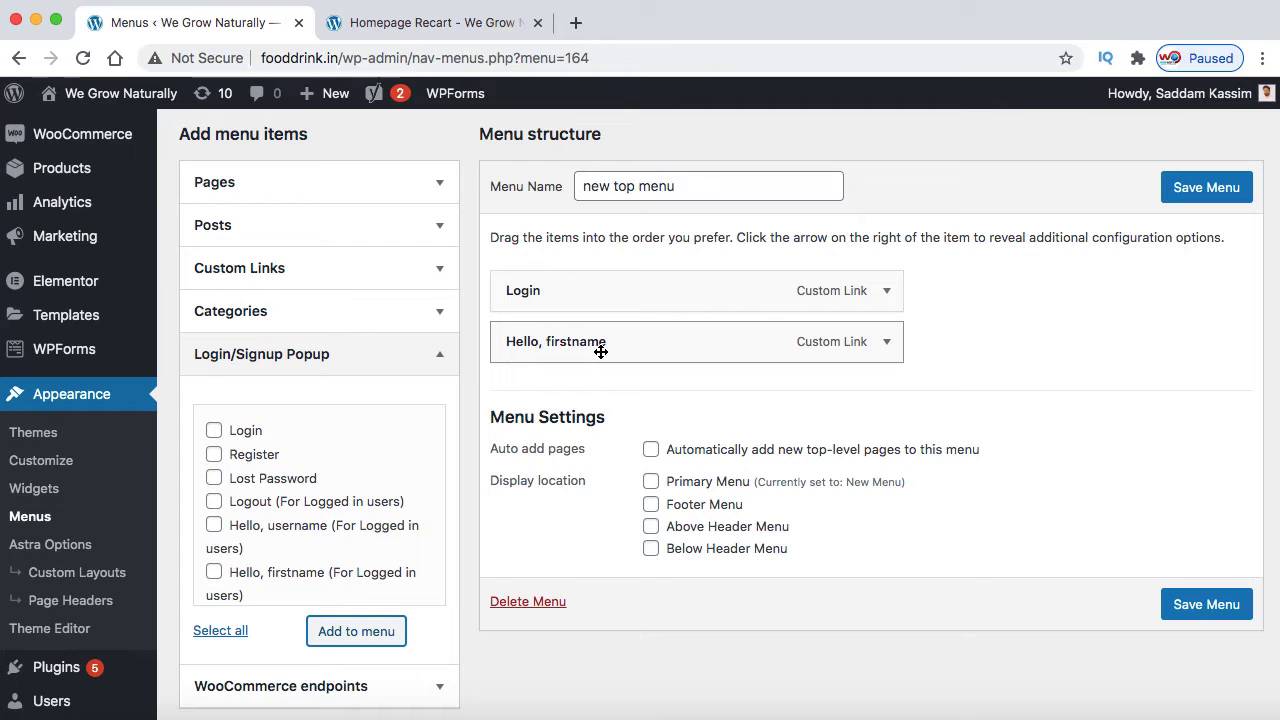
click(1210, 190)
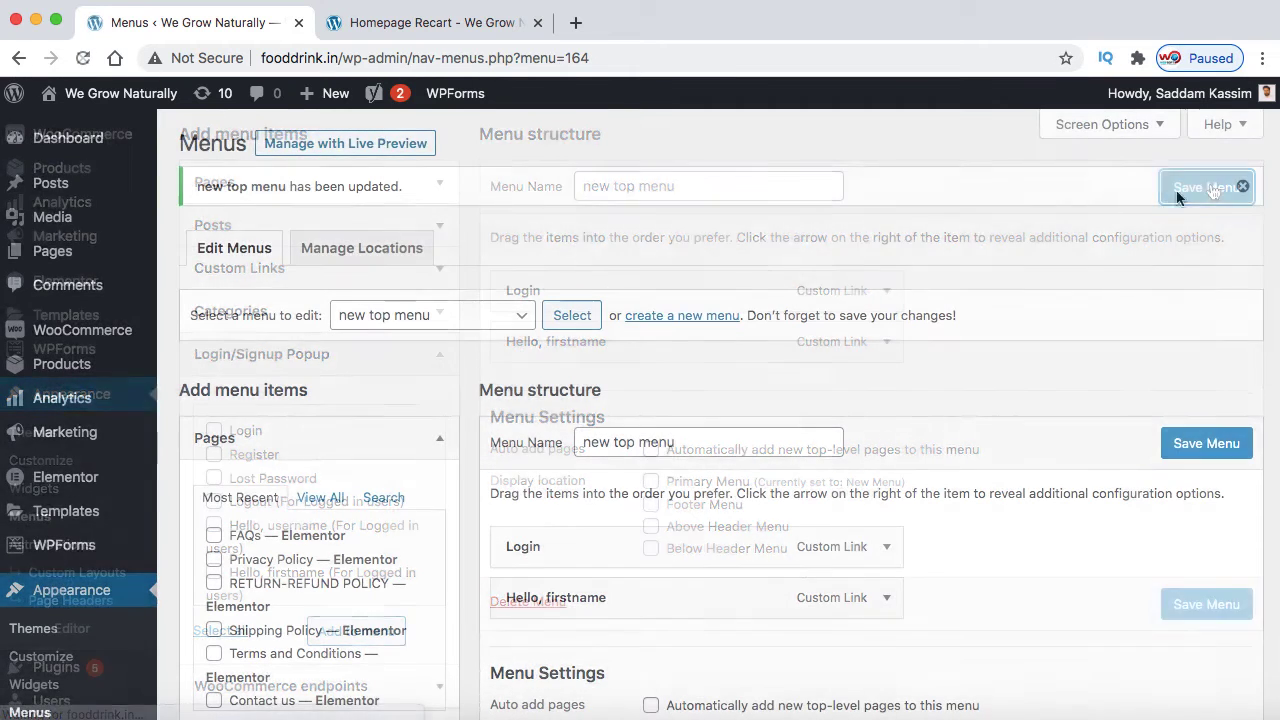
Open the "my custom header" template from the Theme Builder in a separate browser tab for editing with Elementor
scroll(289, 443, down, 1)
mouse_move(122, 468)
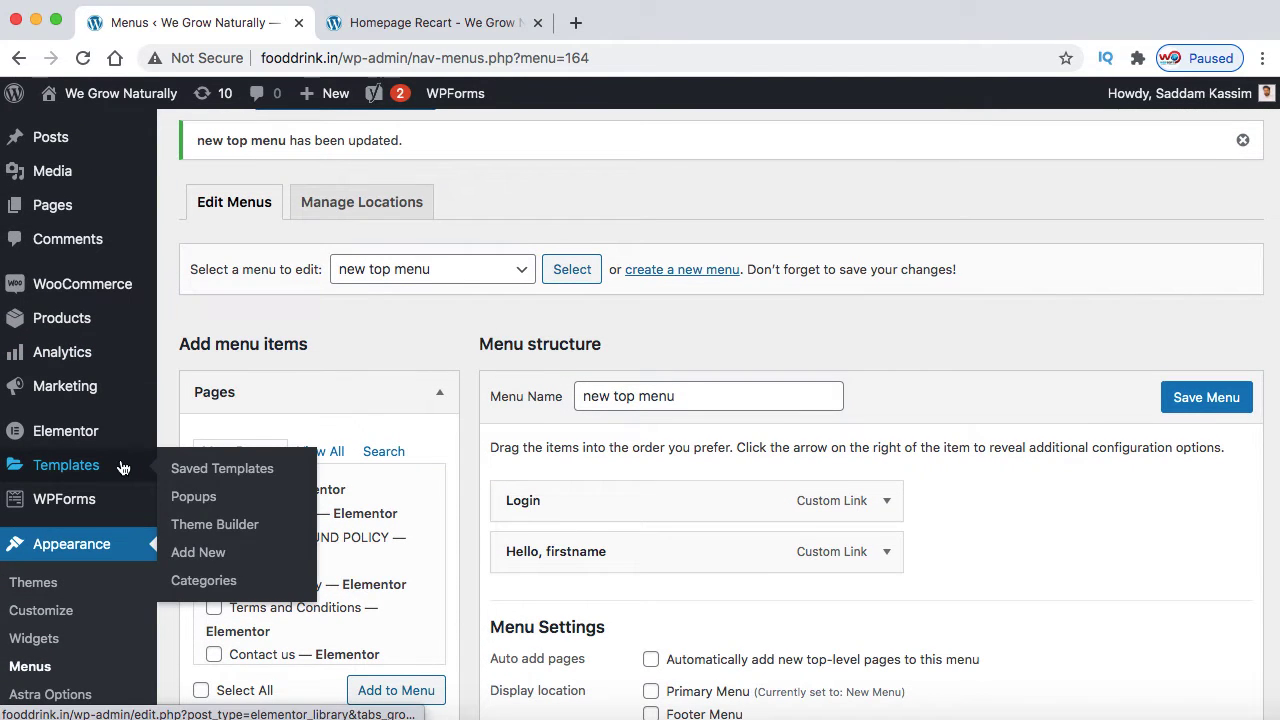
click(200, 524)
scroll(504, 338, down, 5)
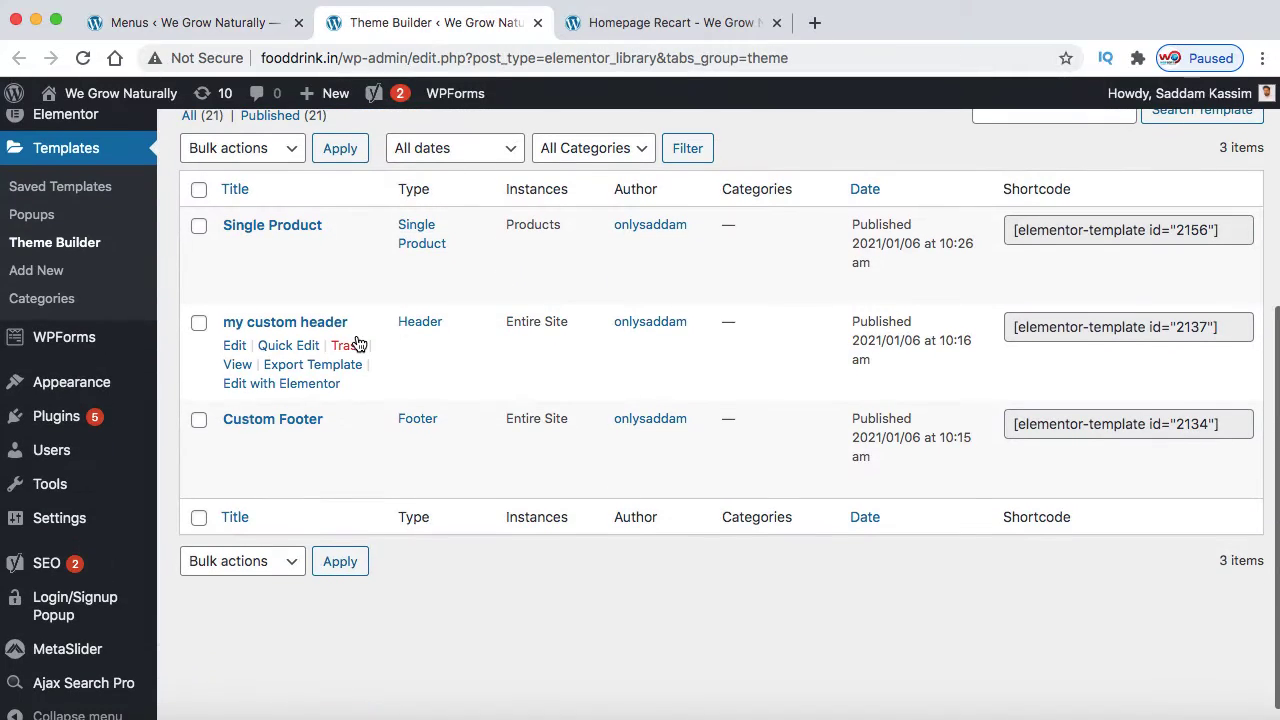
click(300, 386)
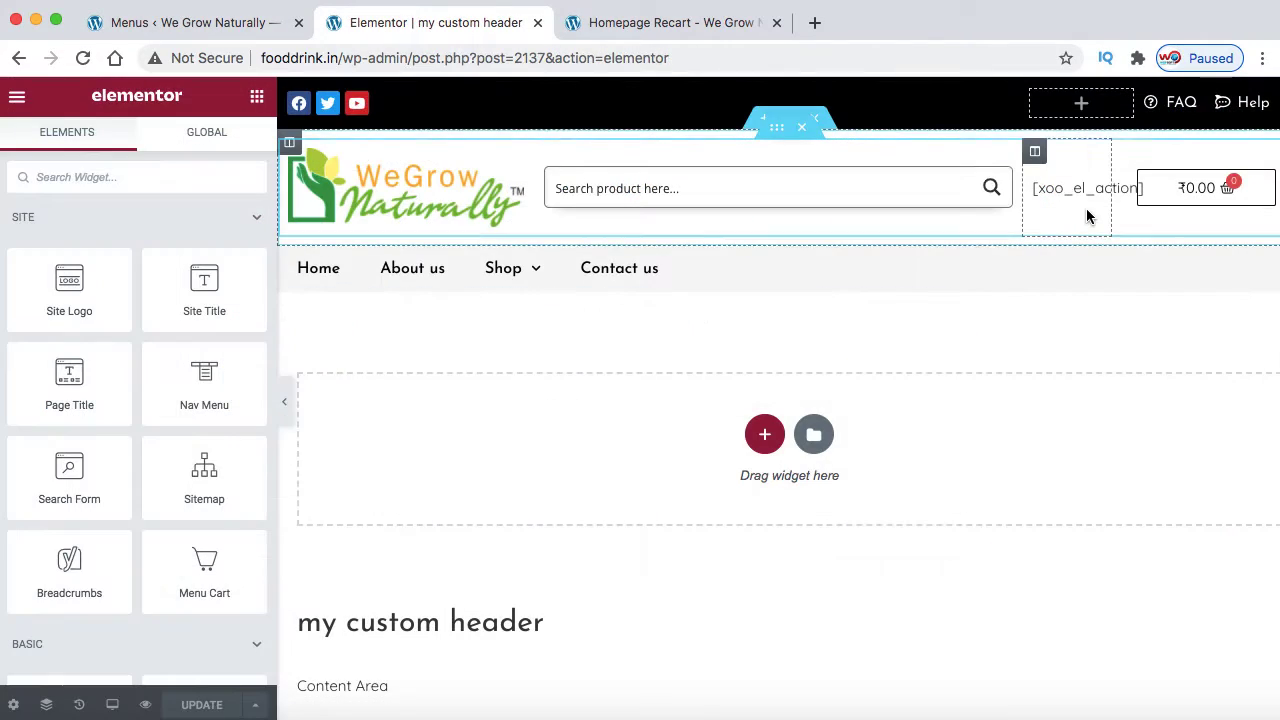
Delete the [xoo_el_action] shortcode widget from the header and place a Nav Menu widget in its column
right_click(1060, 189)
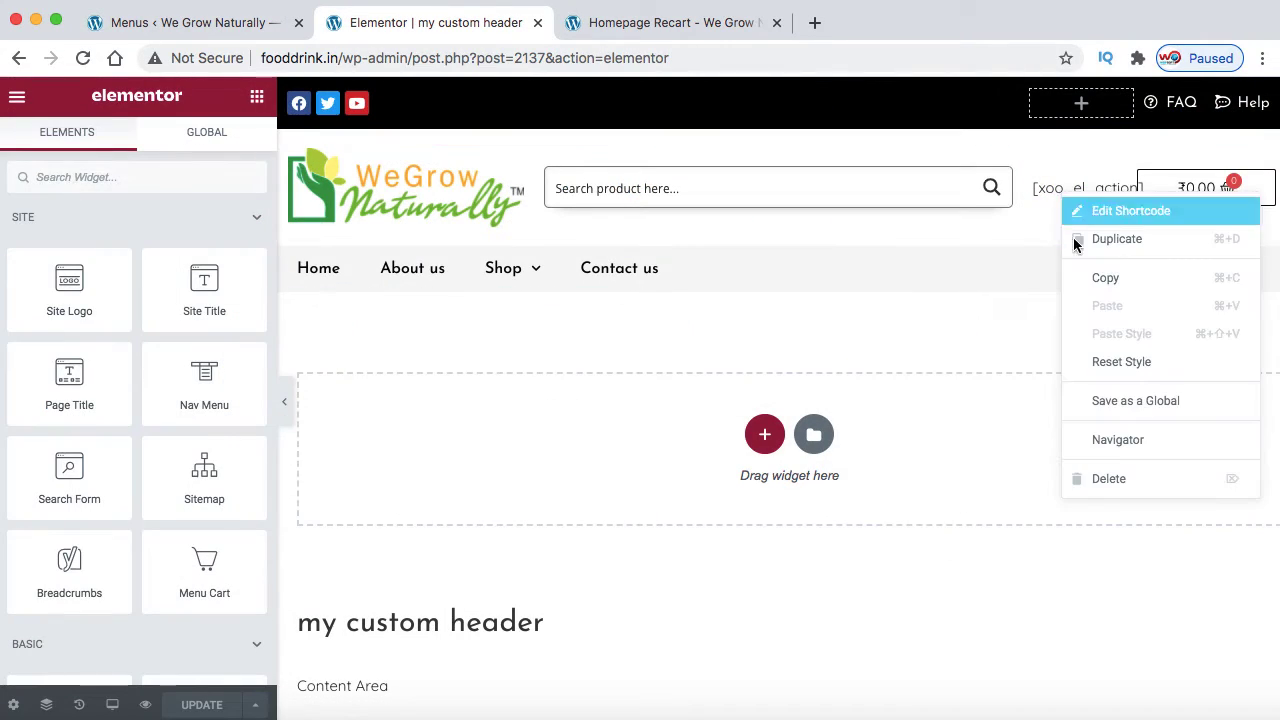
click(1110, 479)
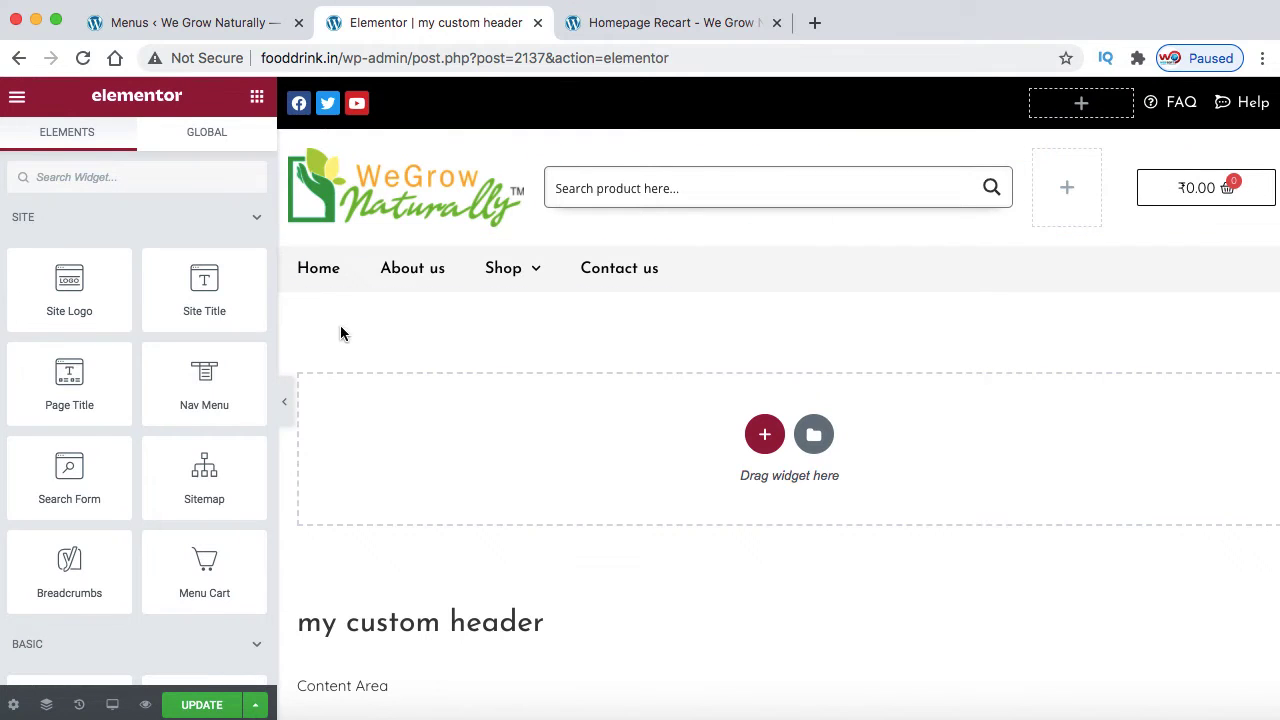
drag(195, 388, 1062, 186)
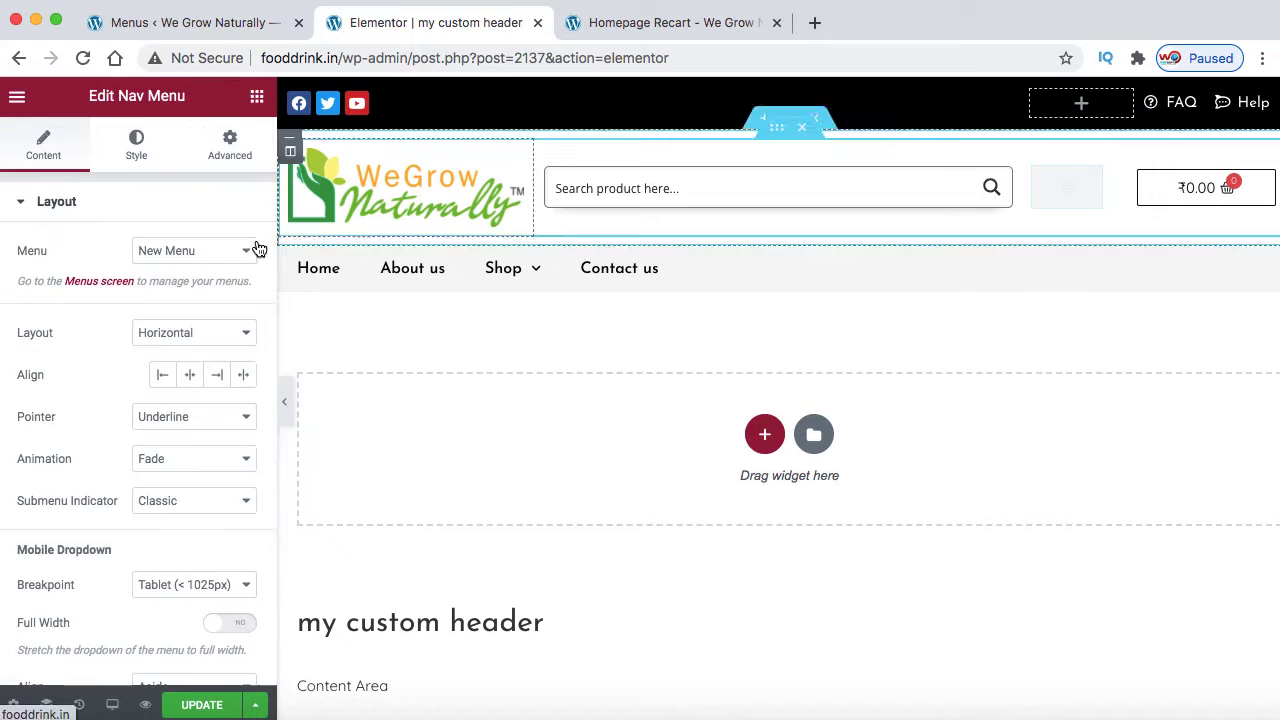
Assign "new top menu" to the header's Nav Menu widget and update the template
click(211, 251)
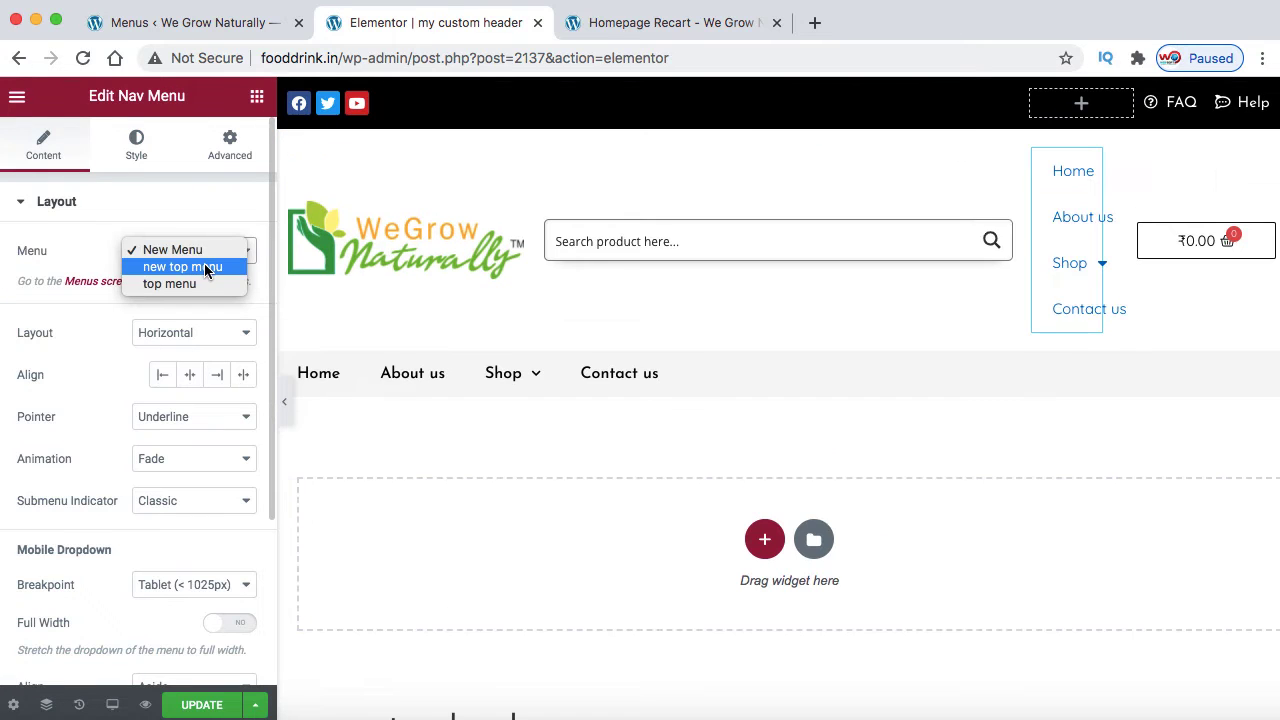
click(205, 267)
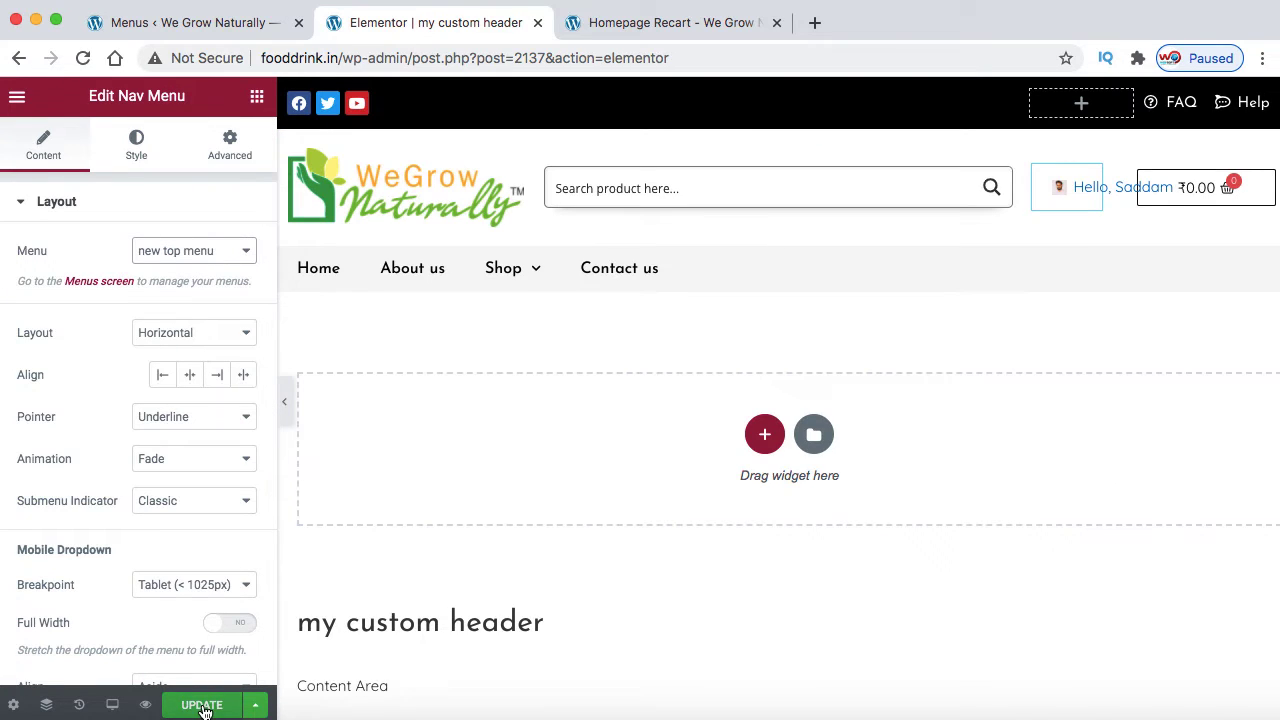
click(203, 706)
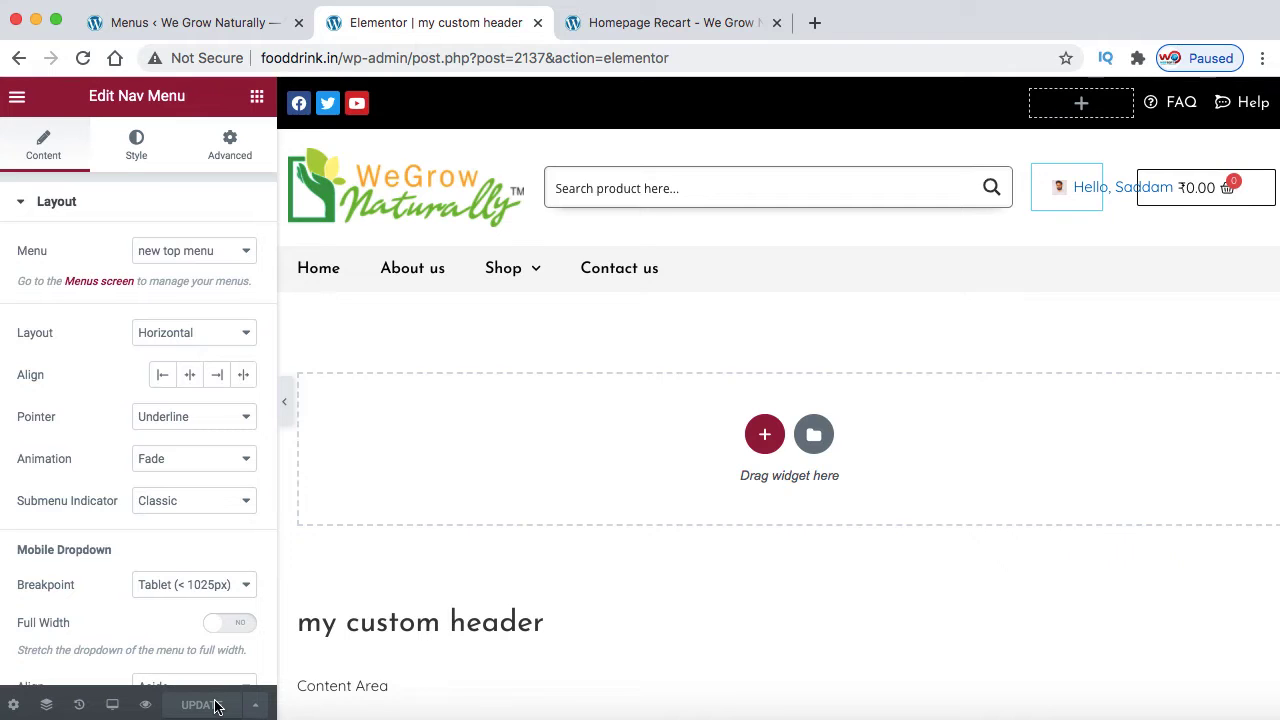
Open the fooddrink.in storefront in a new incognito window to check the header's Login item as a logged-out visitor
click(1262, 60)
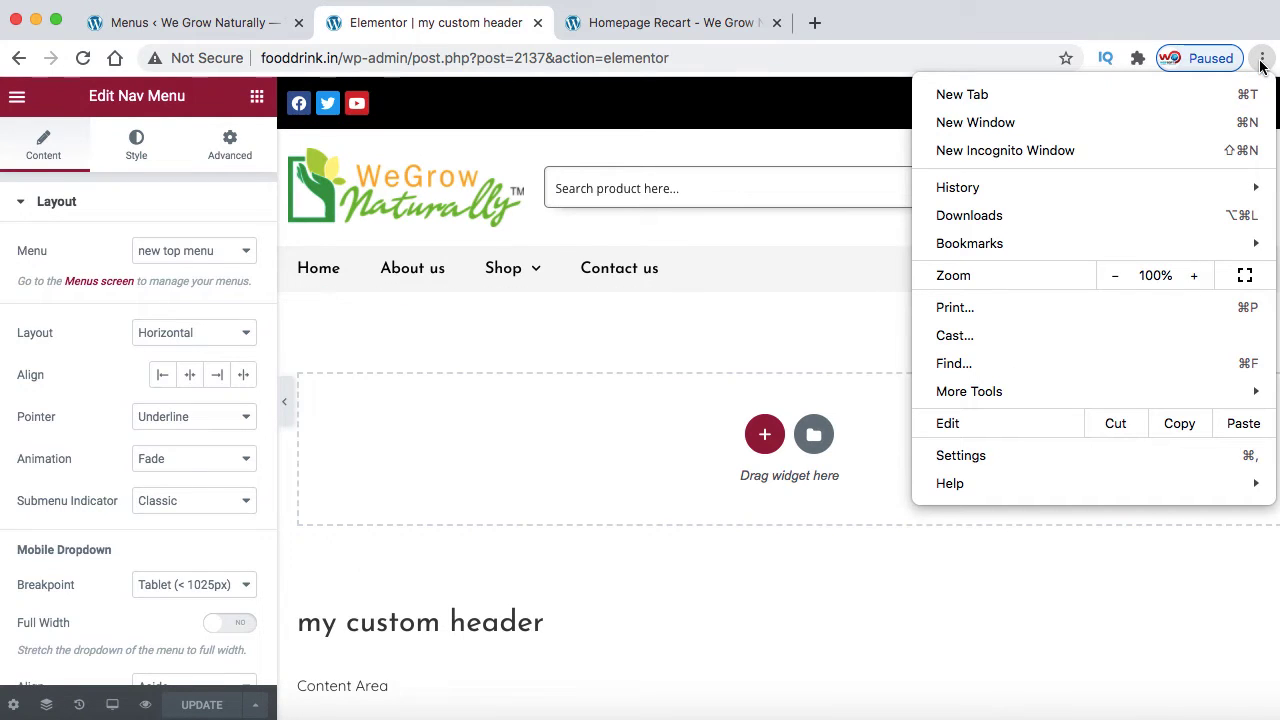
click(1025, 151)
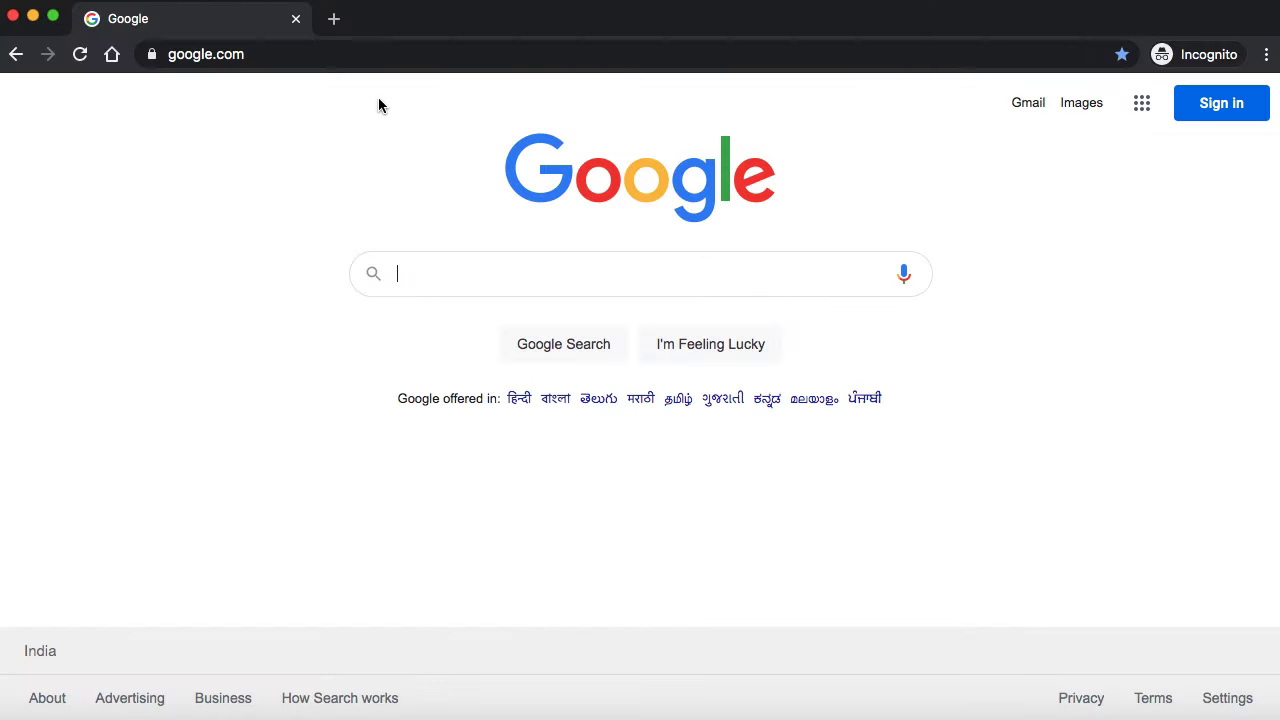
click(363, 65)
text(food)
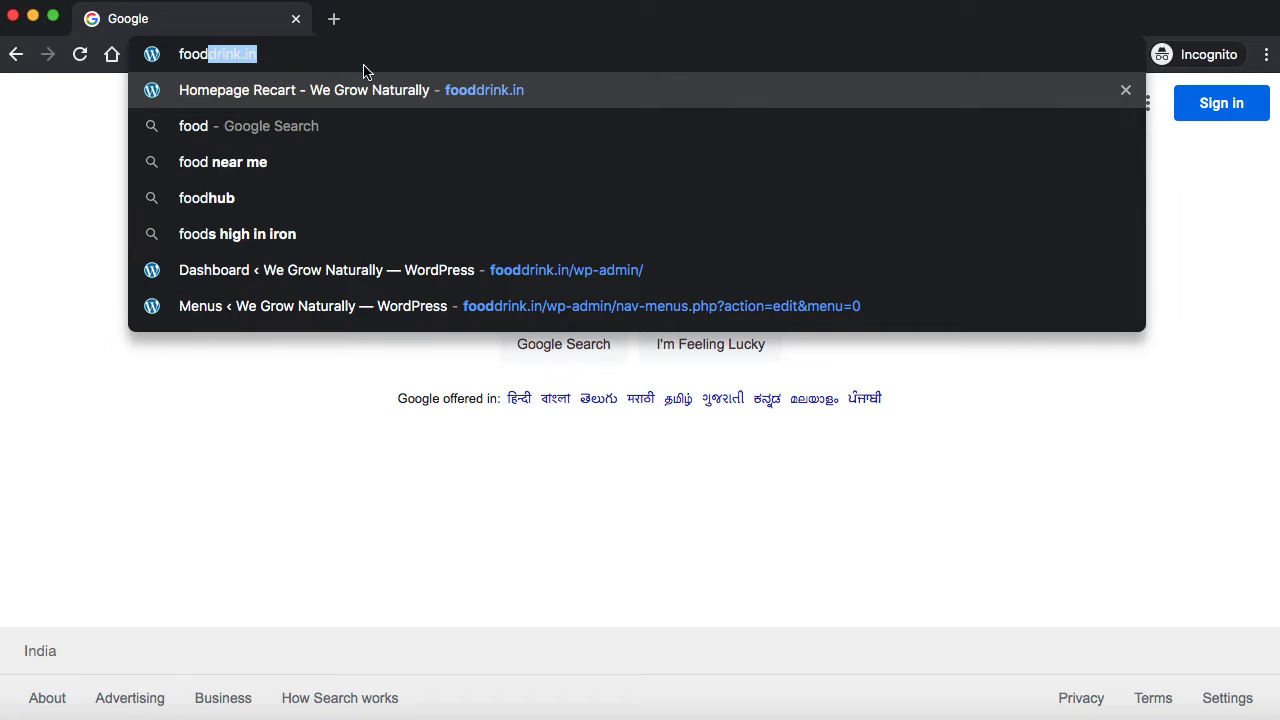
key(Return)
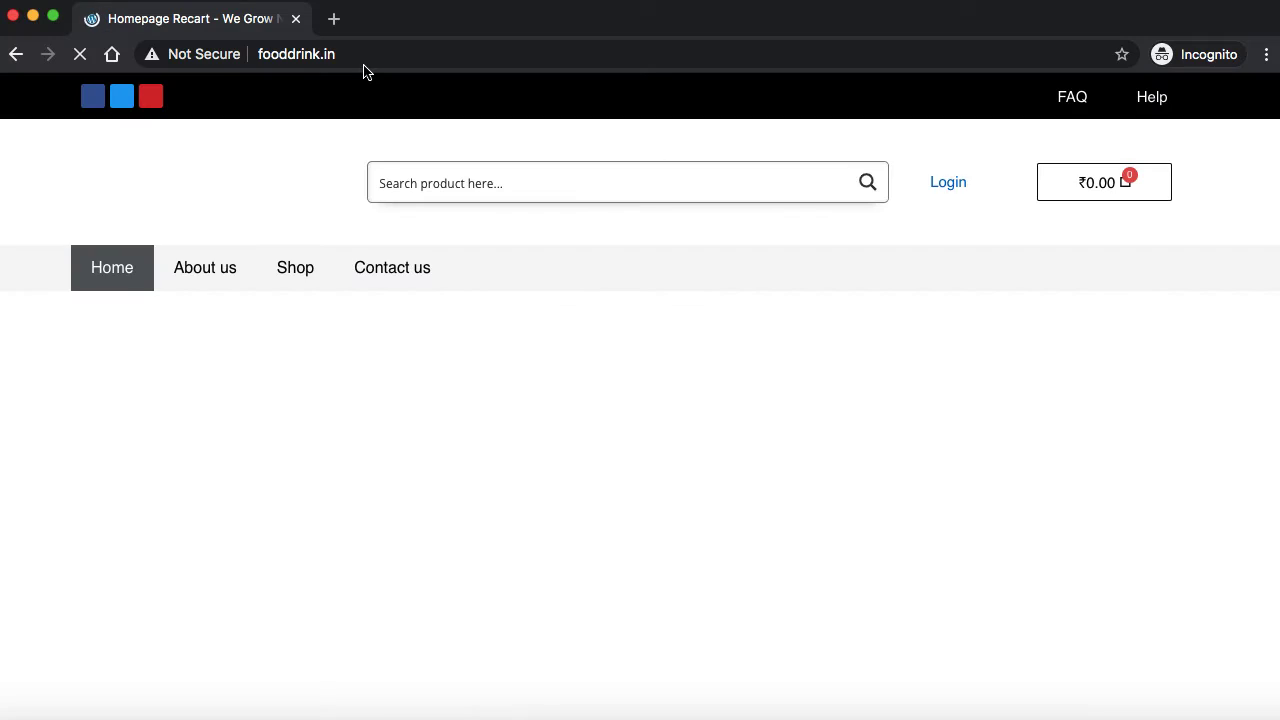
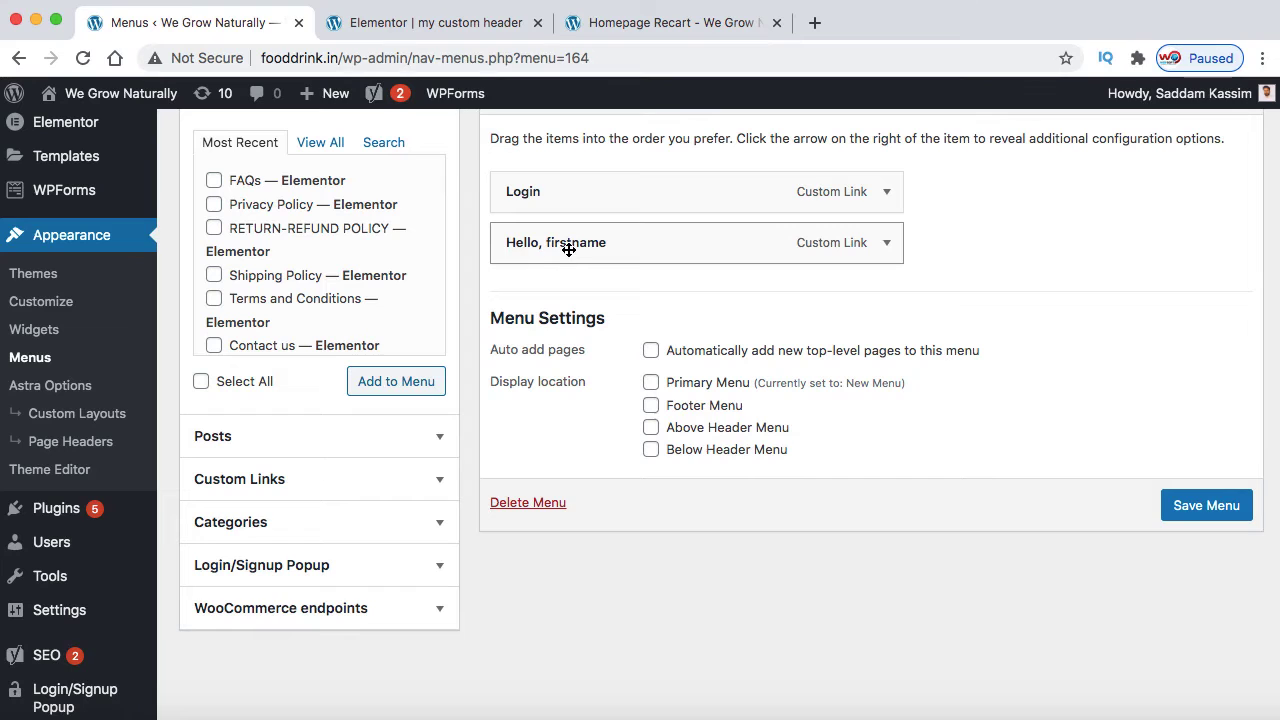
Add the My account page to "new top menu" and nest it as a sub item under "Hello, firstname"
scroll(371, 150, up, 2)
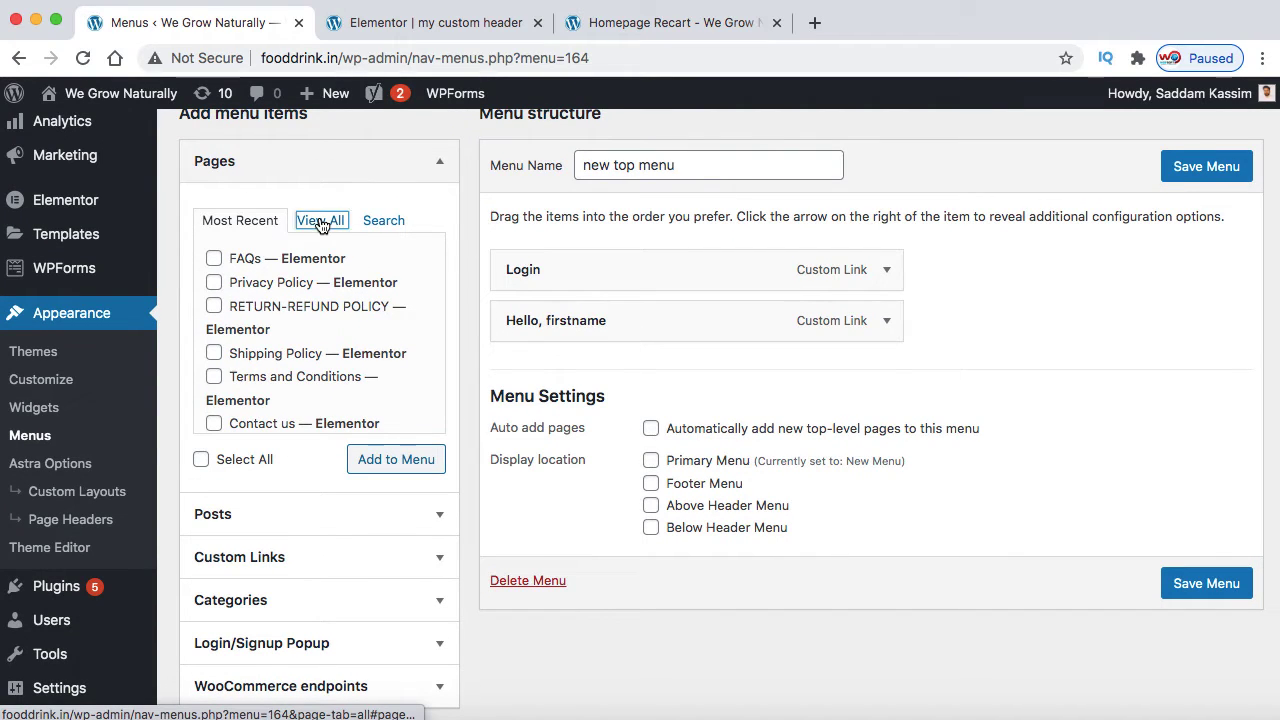
click(321, 222)
scroll(290, 370, down, 1)
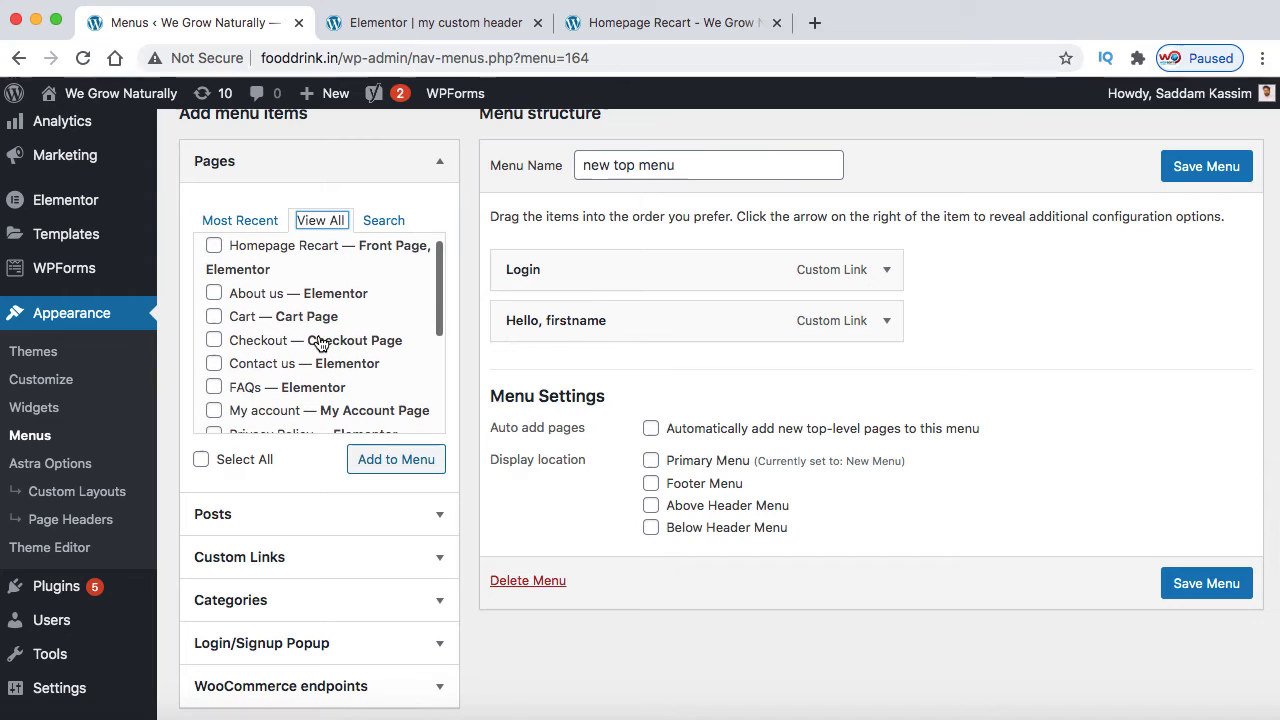
click(214, 411)
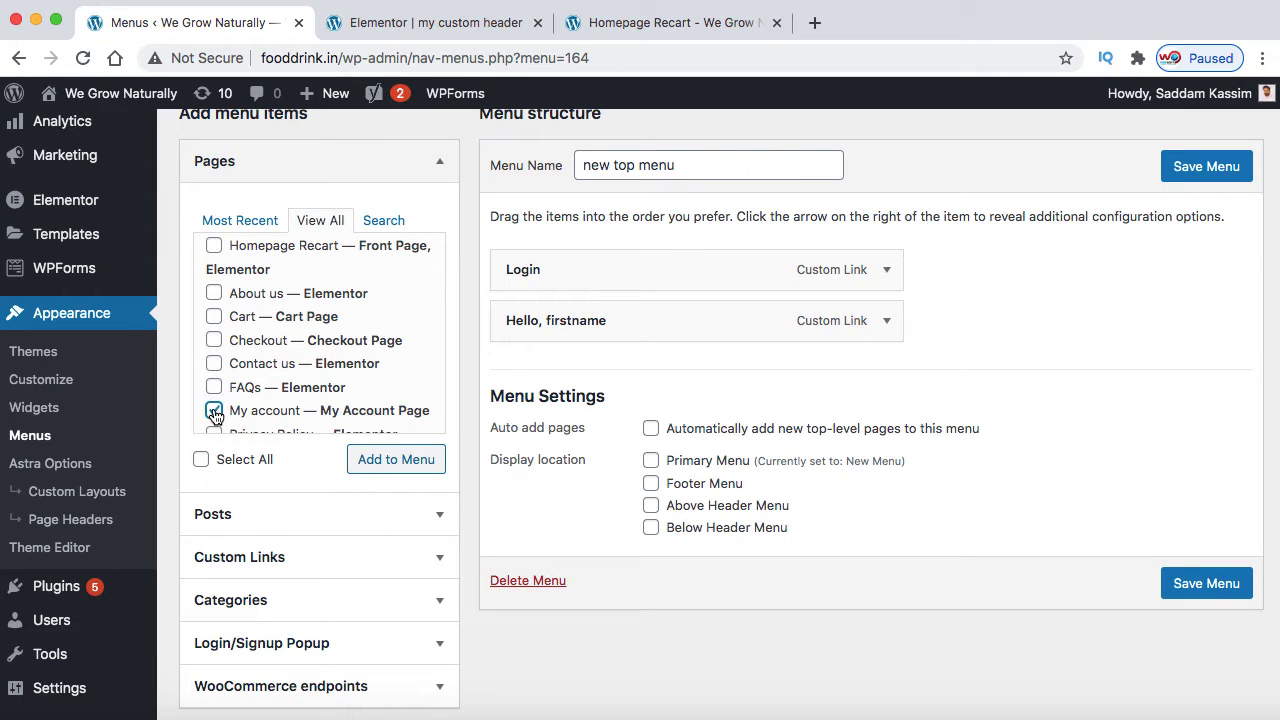
click(380, 457)
drag(576, 374, 600, 365)
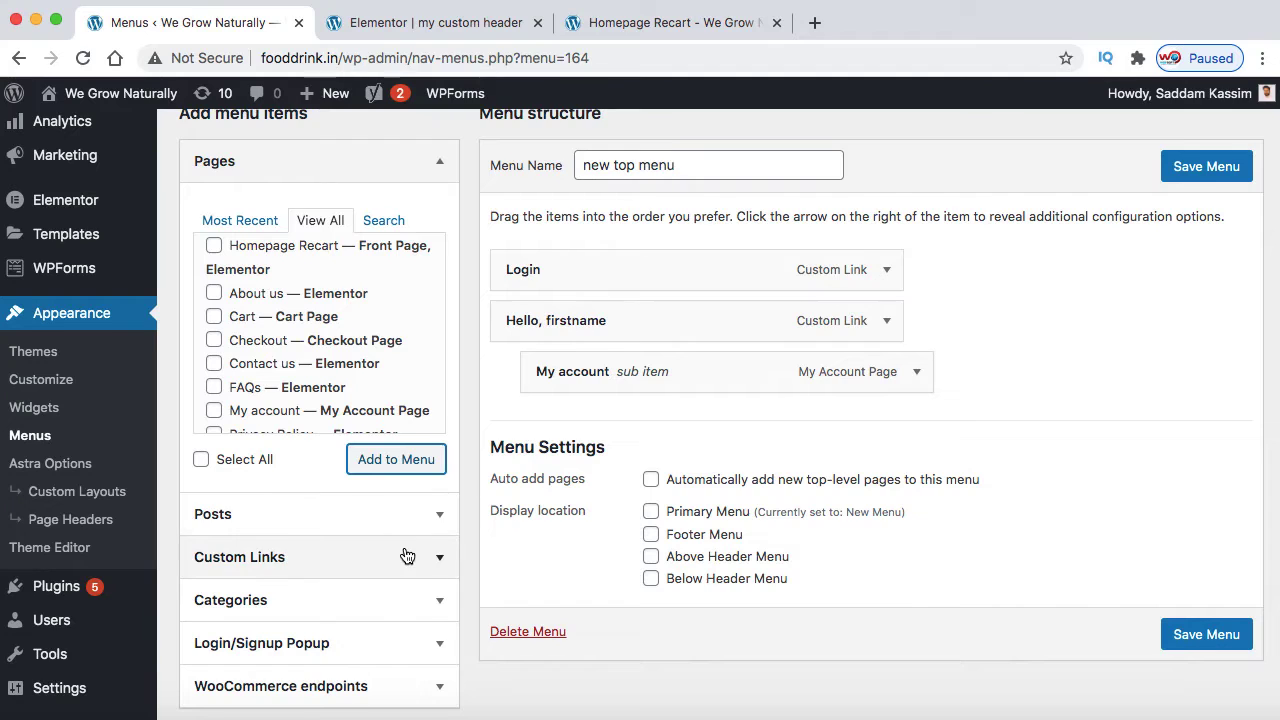
Add the Login/Signup Popup item "Logout (For Logged in users)" as a sub item under "Hello, firstname" and save the menu
scroll(407, 556, down, 2)
click(345, 540)
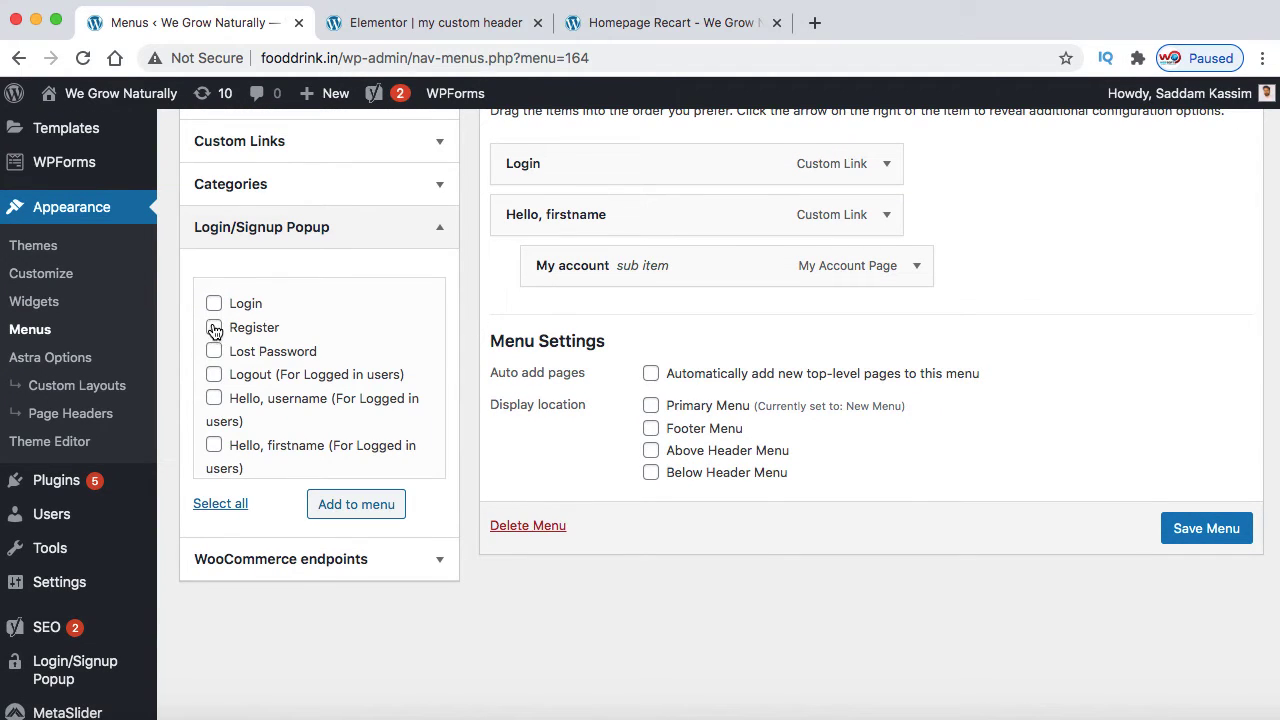
click(213, 374)
click(357, 506)
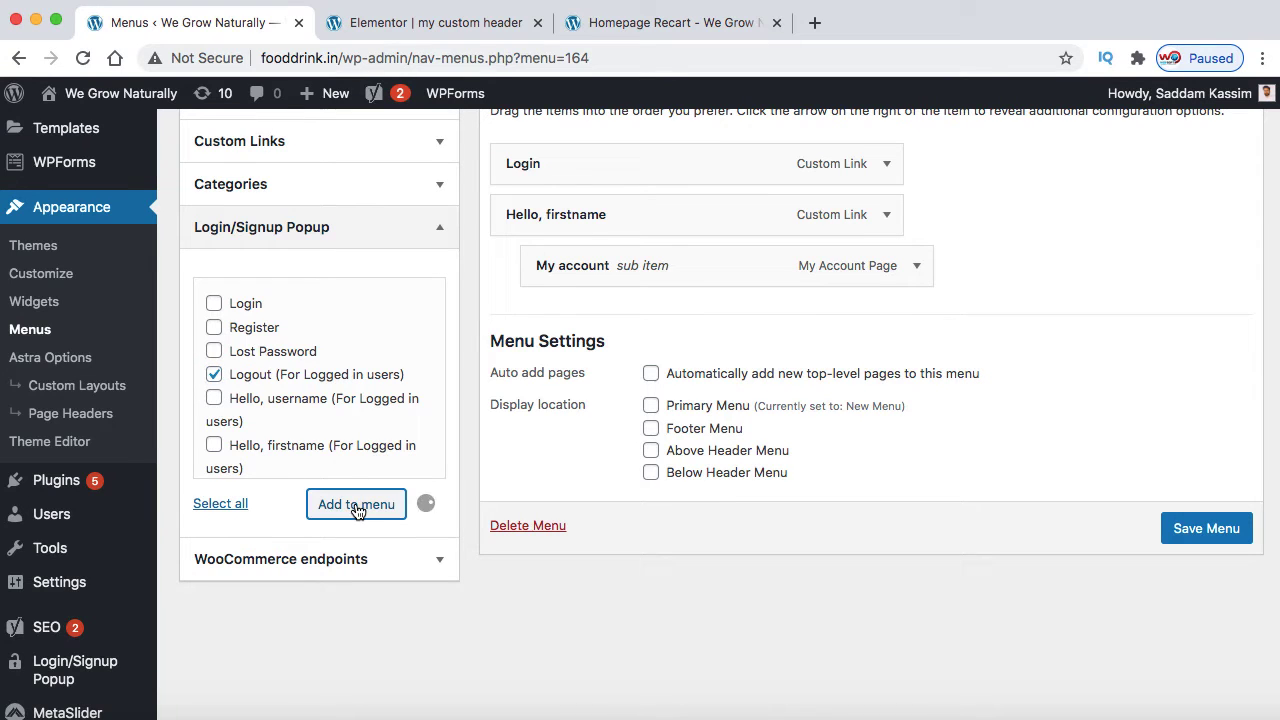
drag(560, 320, 596, 317)
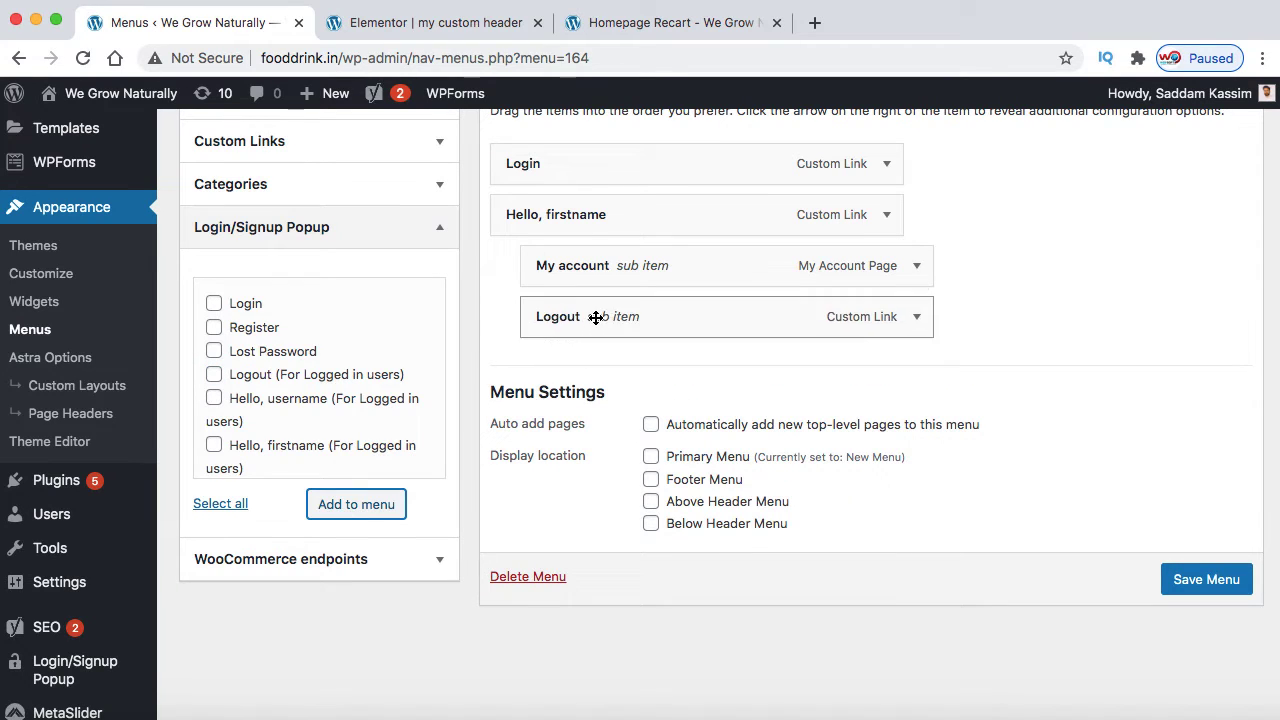
click(1200, 582)
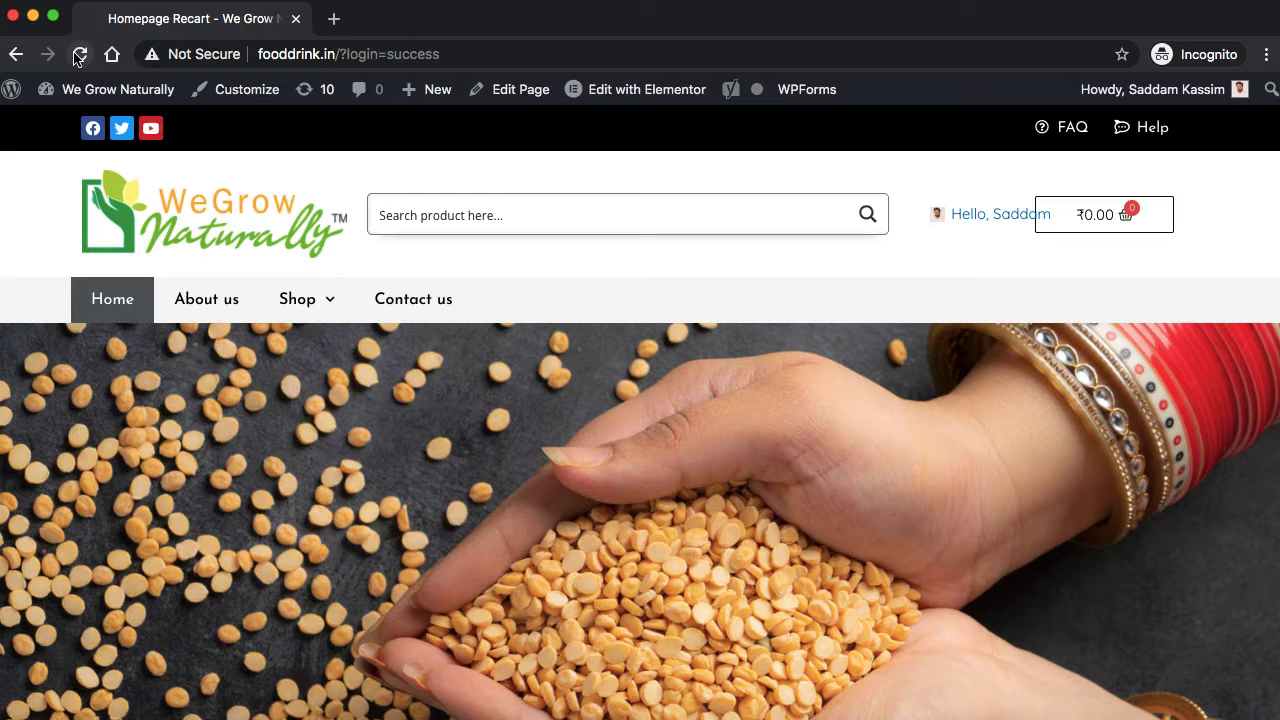
Reload the storefront in the incognito window, check the header greeting's dropdown, and return to the Elementor header editor
click(79, 55)
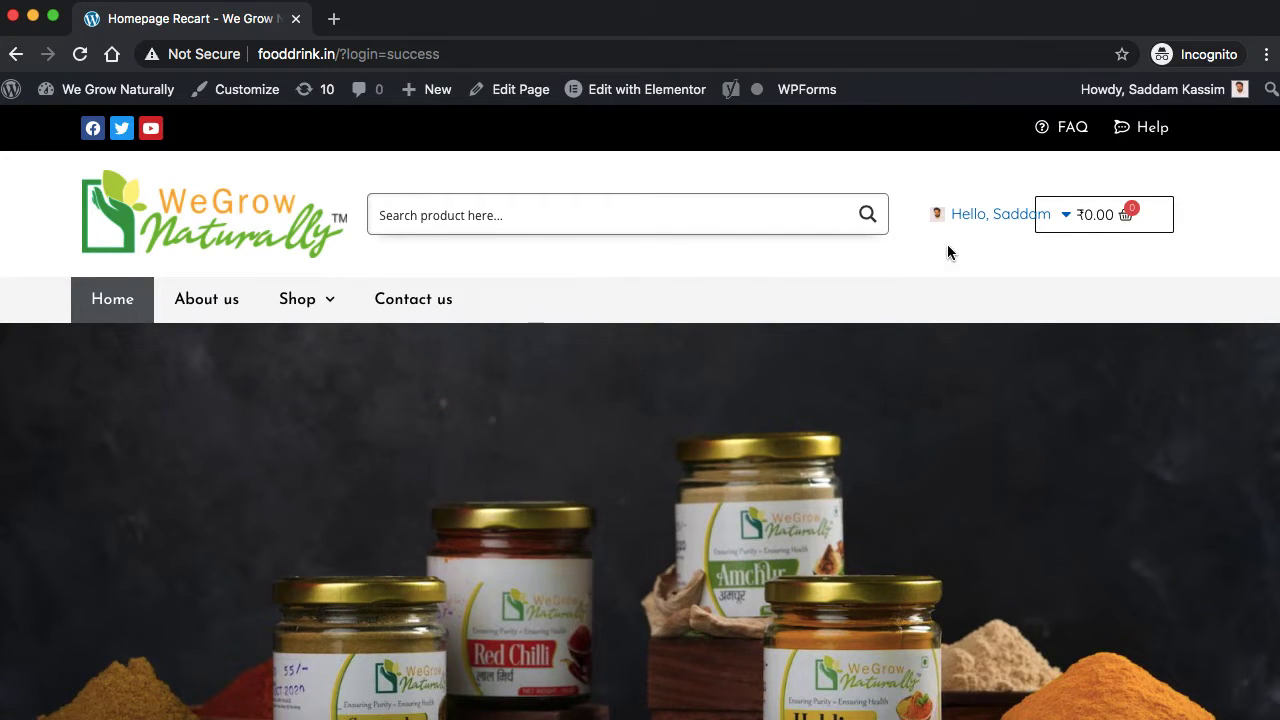
mouse_move(990, 214)
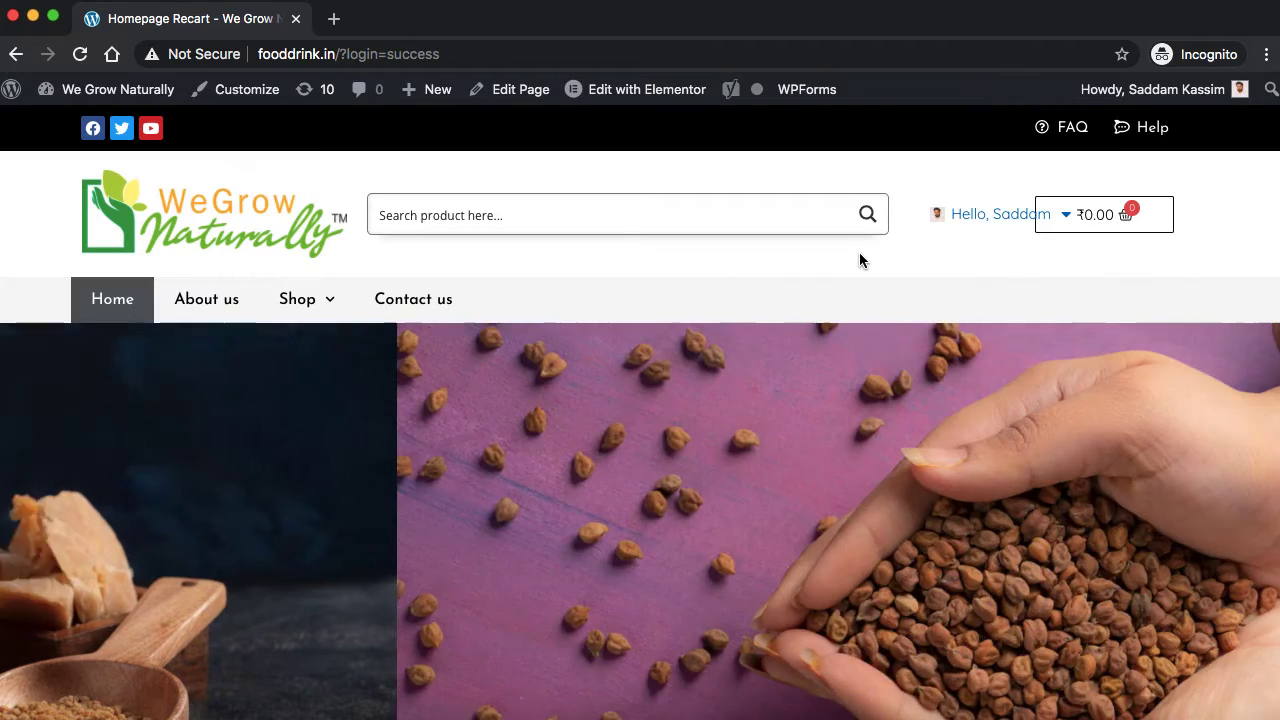
key(ctrl+Up)
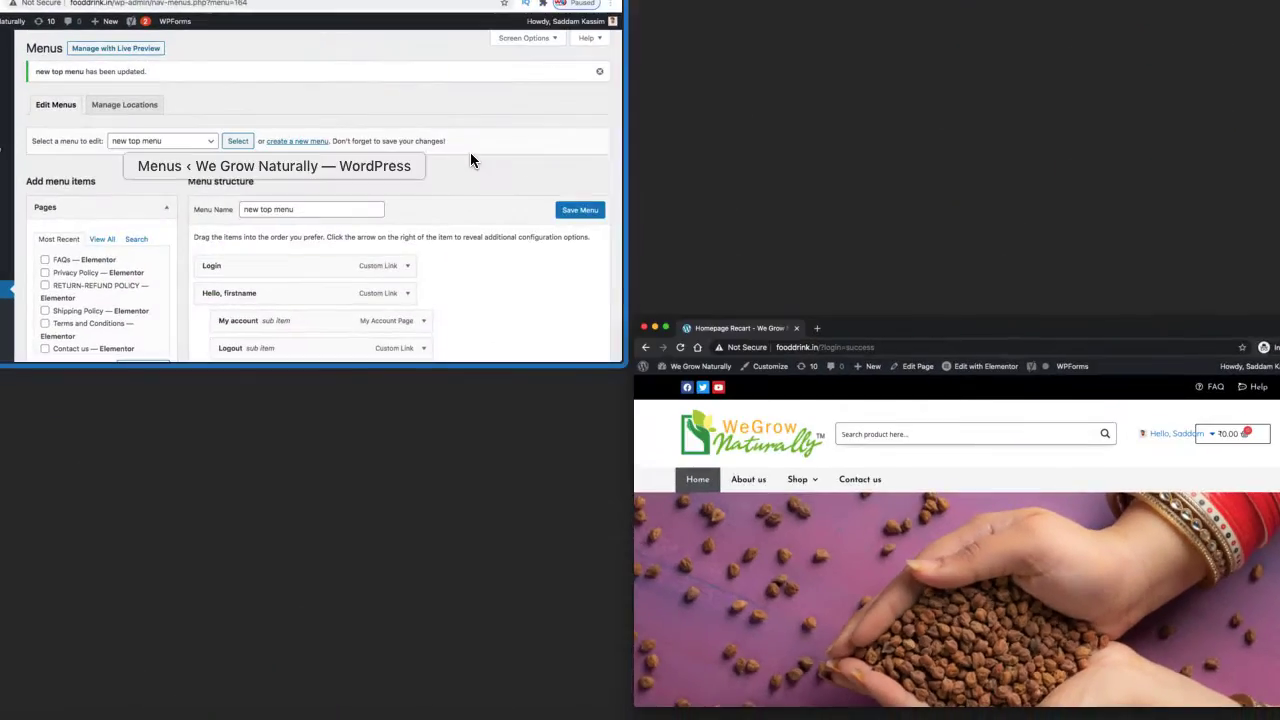
click(470, 155)
key(ctrl+Tab)
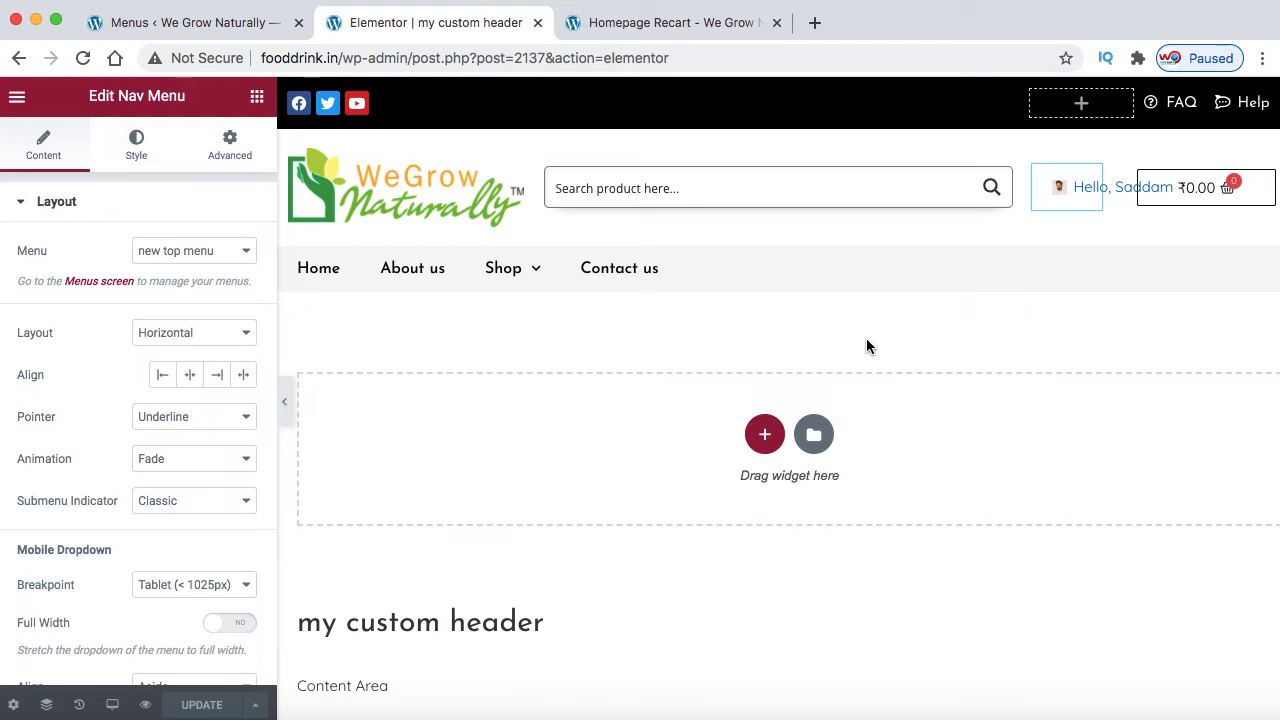
Search wpscratch.com for "facebook login" in a separate browser tab and examine the Facebook Login on Popup plugin's product page and price
click(814, 22)
text(wp)
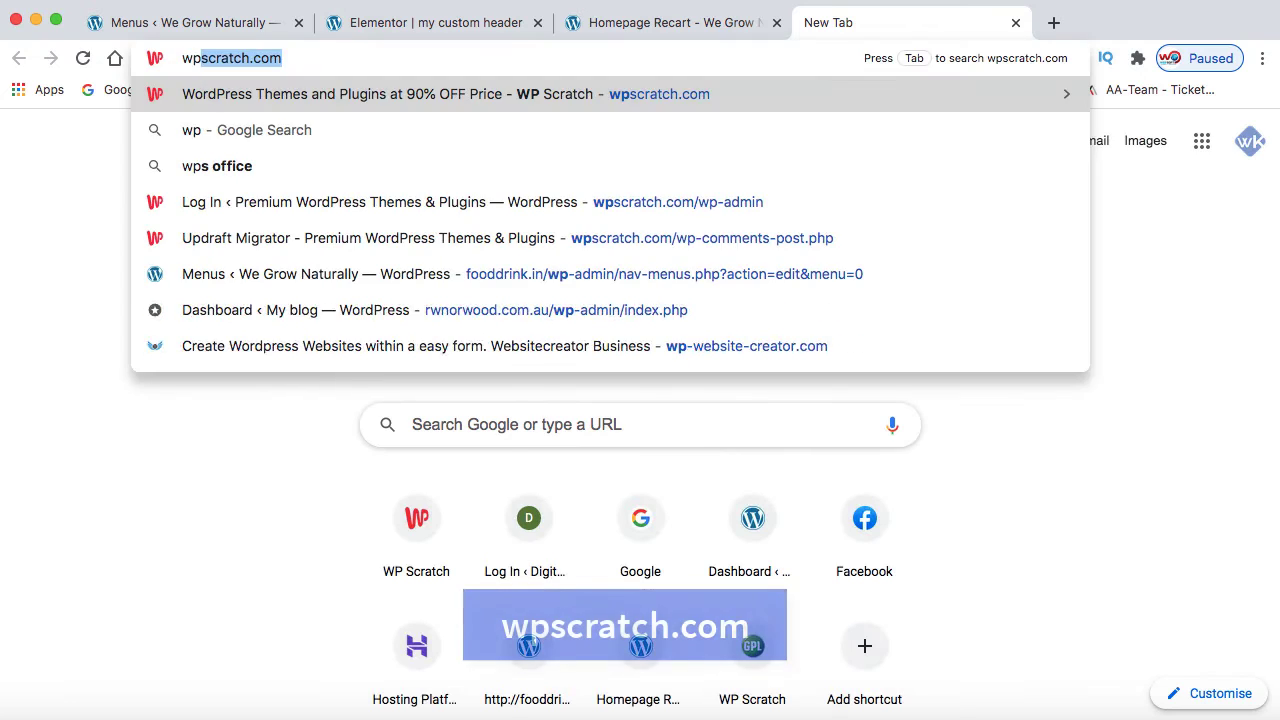
key(Return)
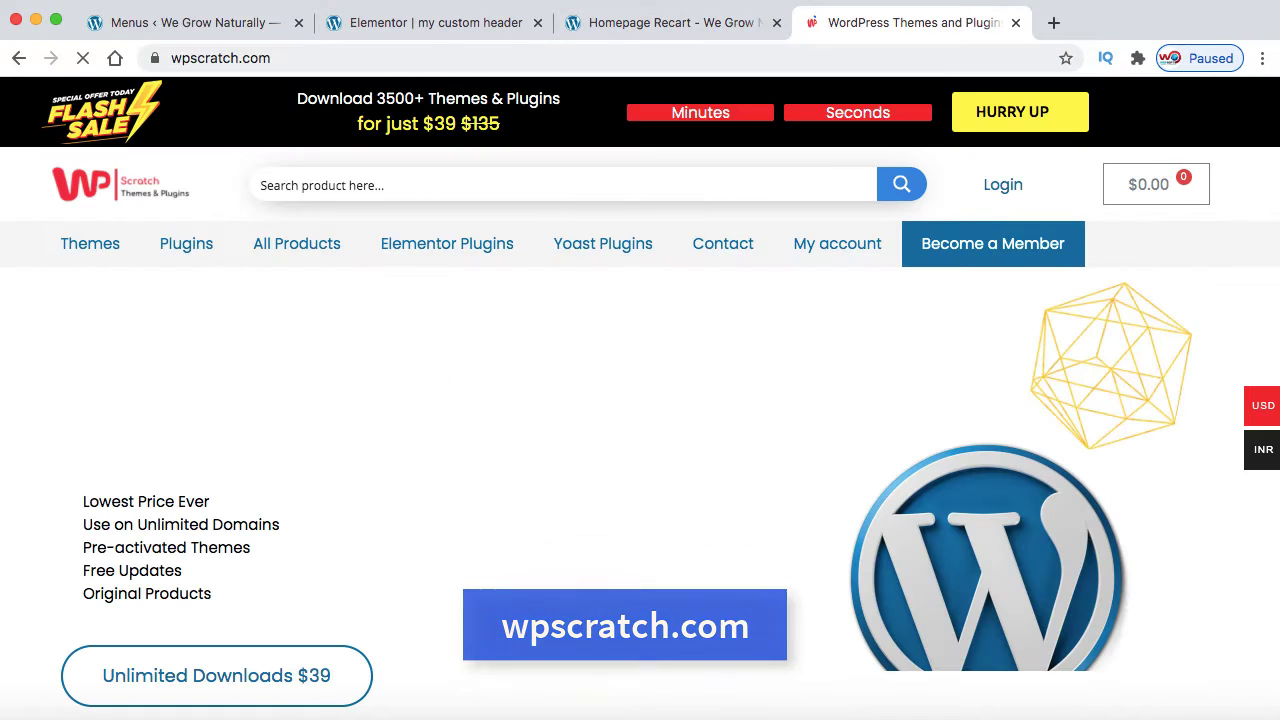
click(506, 194)
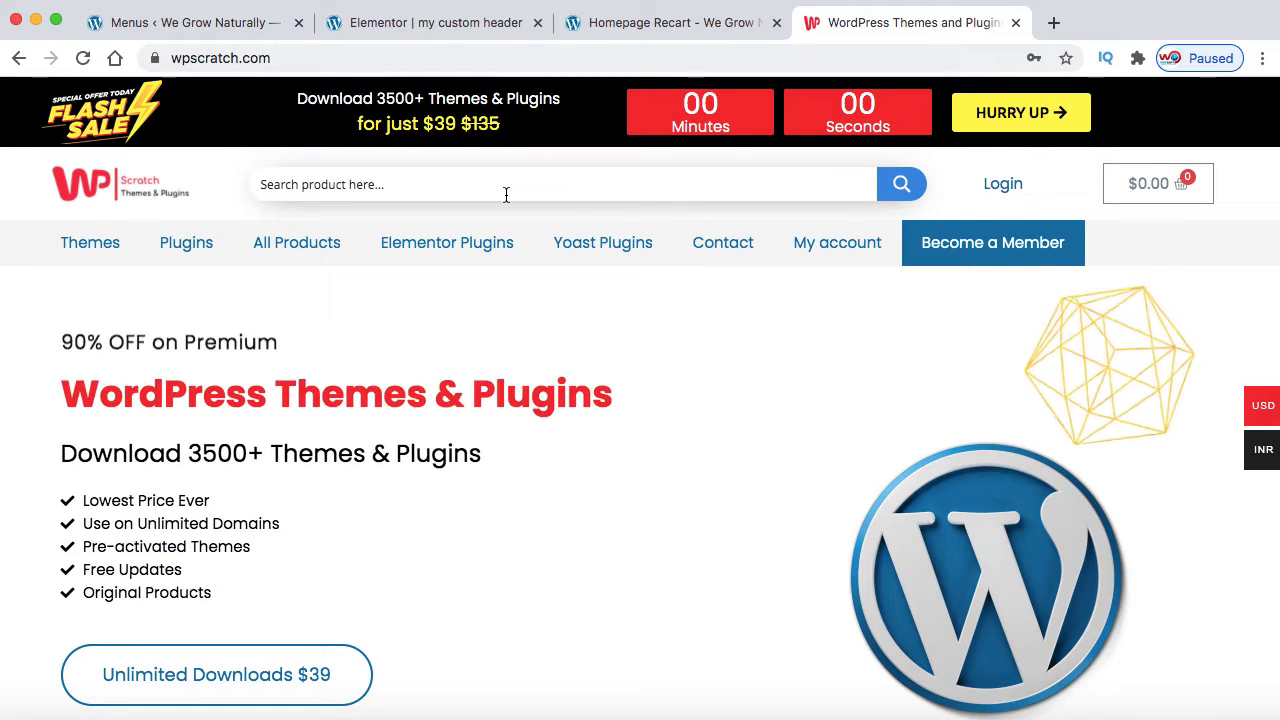
text(facebook login)
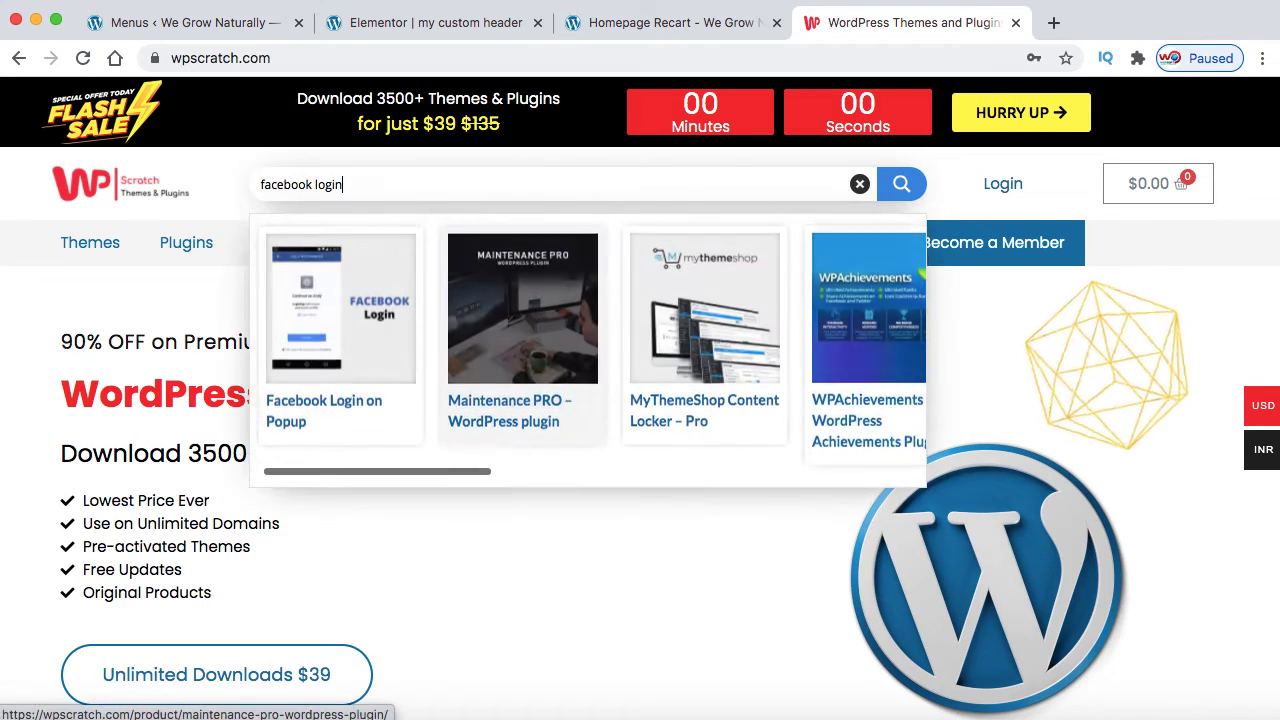
click(333, 390)
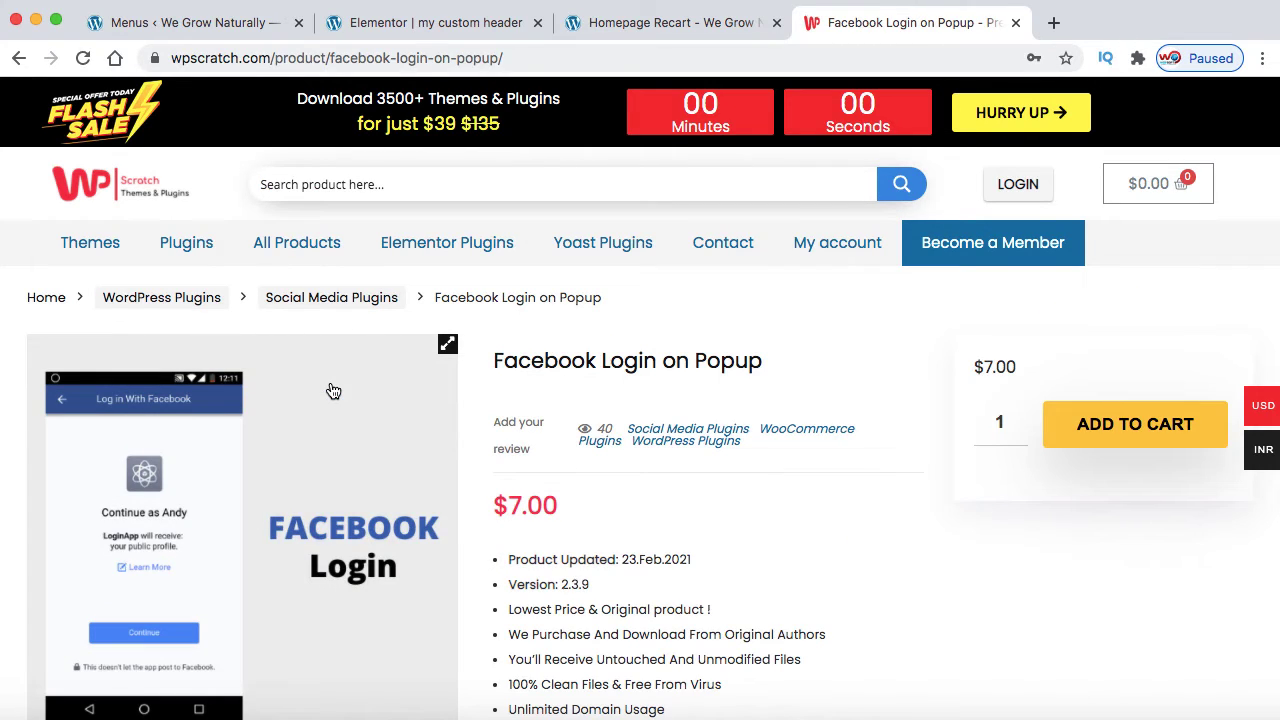
scroll(560, 482, down, 2)
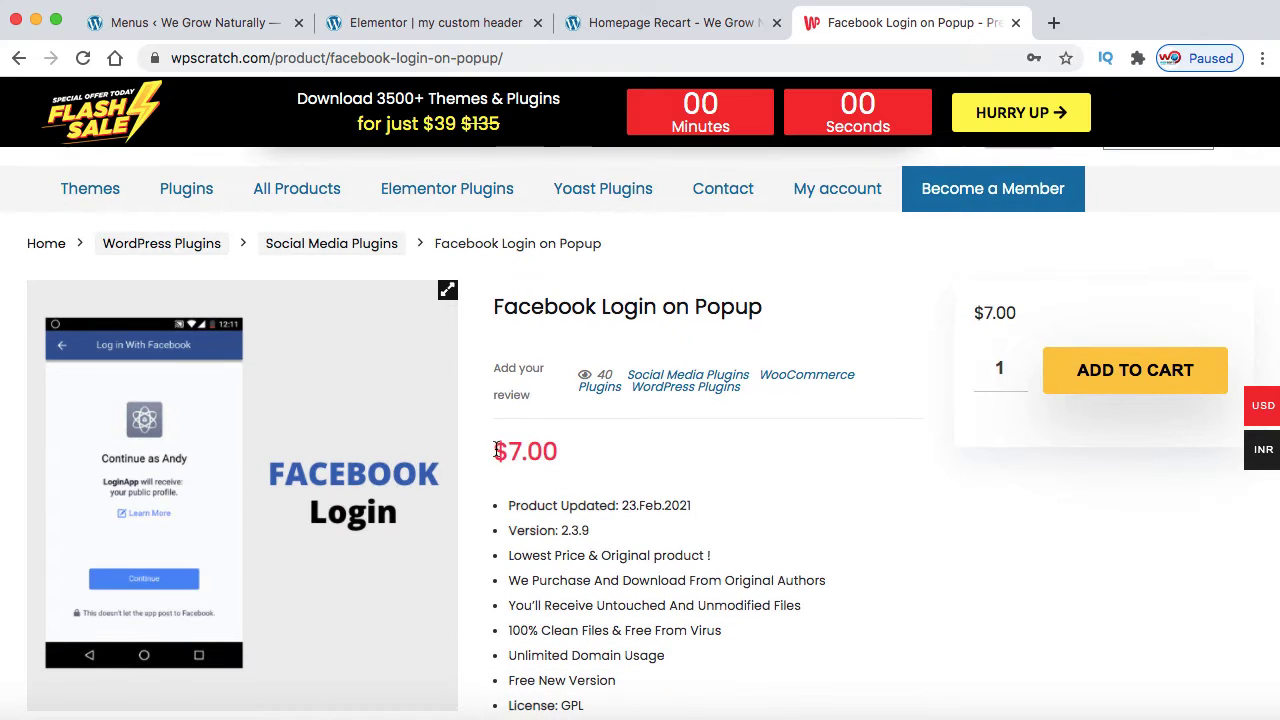
drag(497, 451, 517, 451)
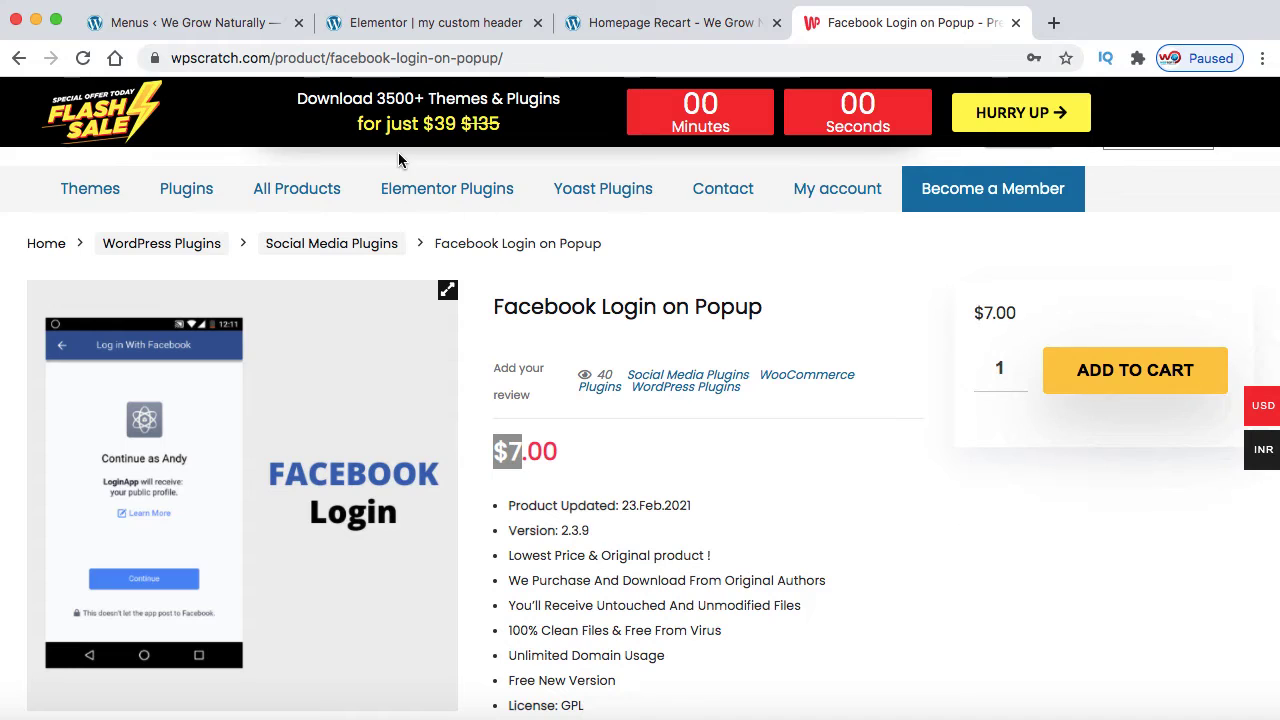
Upload the social-login WooCommerce plugin zip from the Login/Signup Popup folder to the WordPress site and install it
click(200, 27)
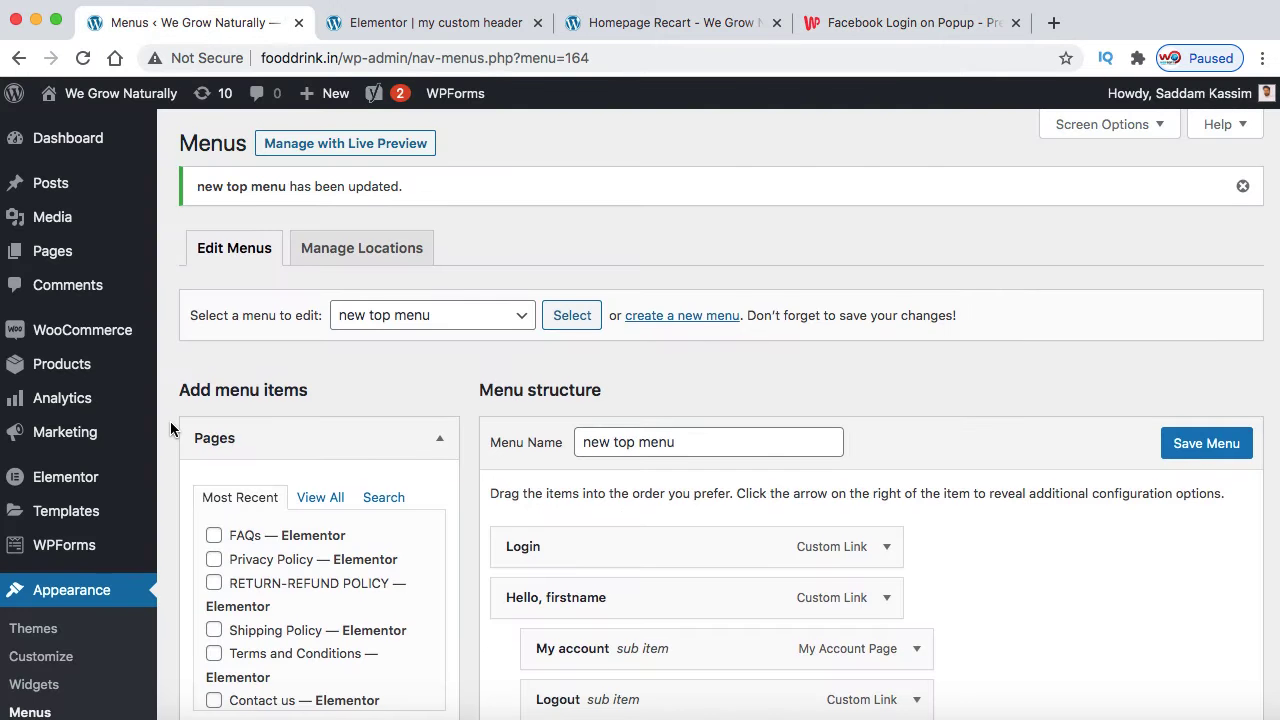
scroll(170, 428, down, 5)
mouse_move(128, 395)
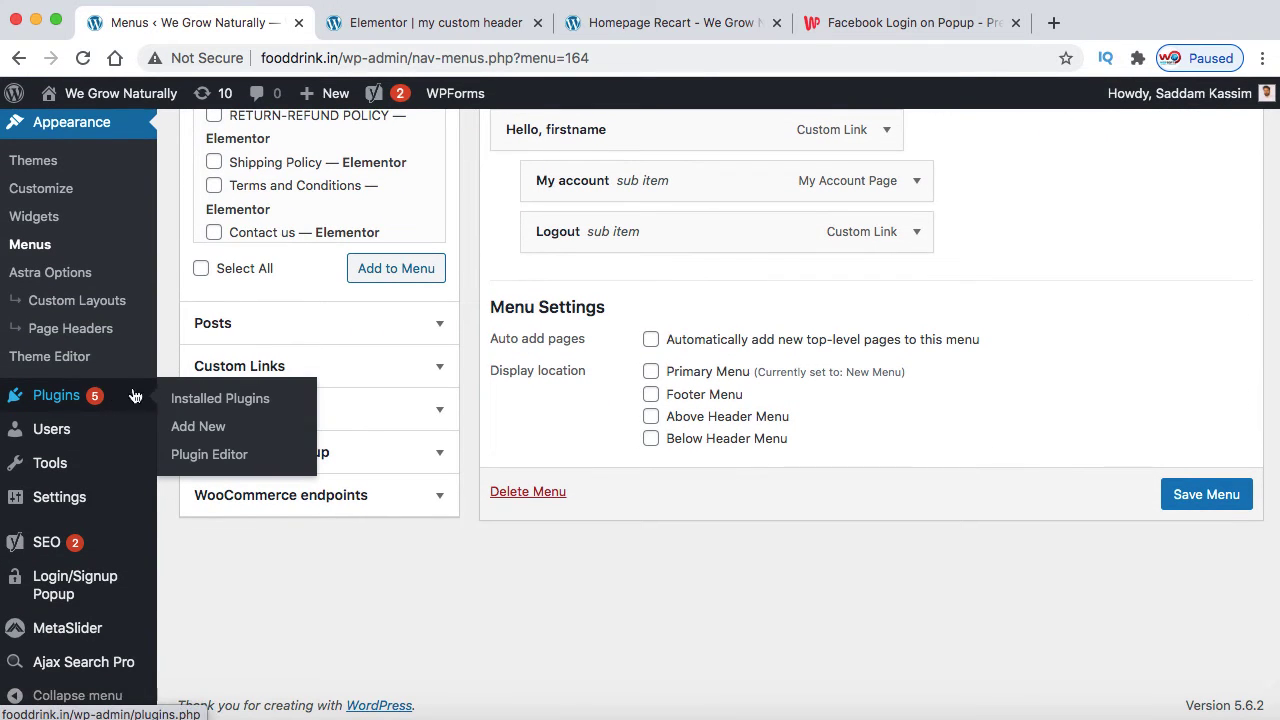
click(212, 430)
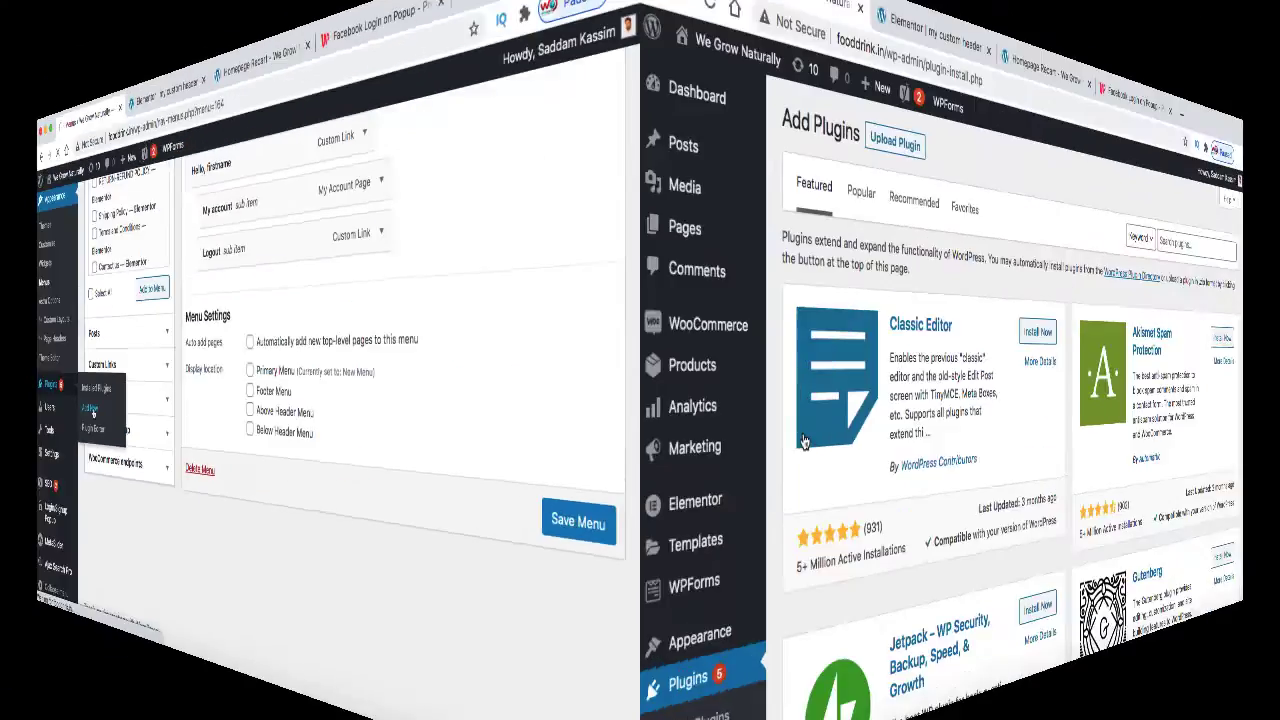
click(357, 146)
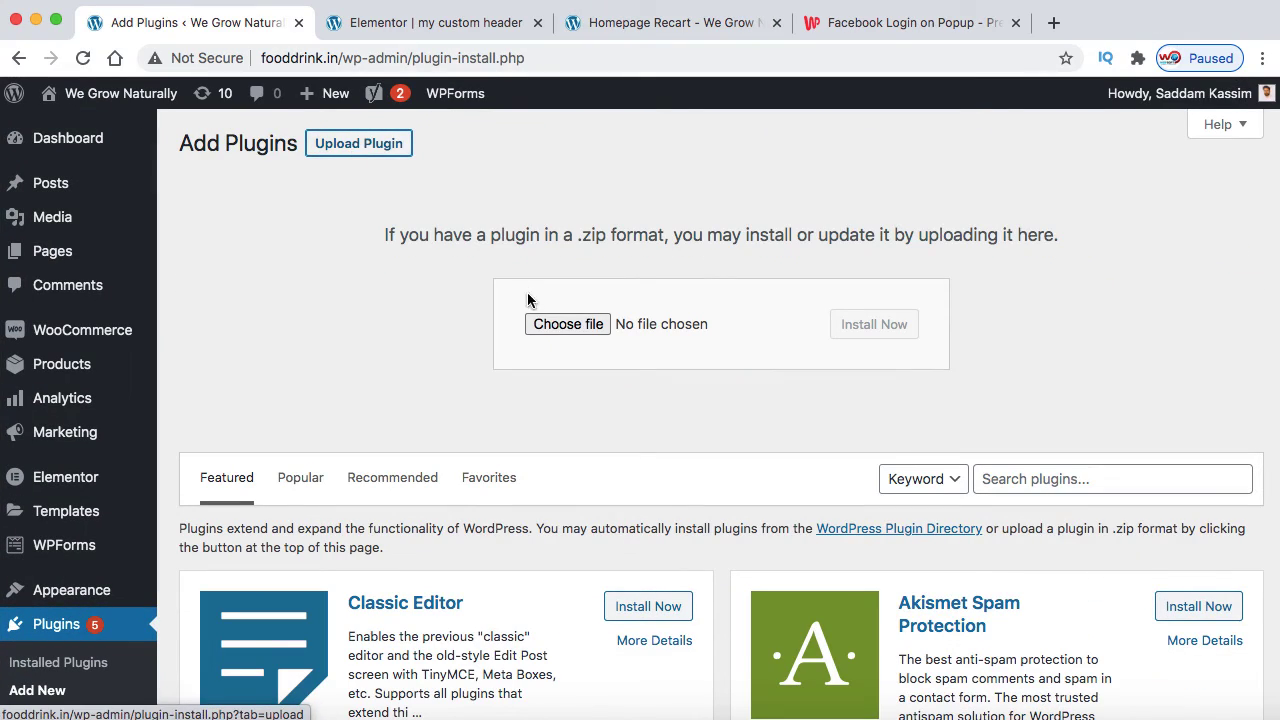
click(551, 325)
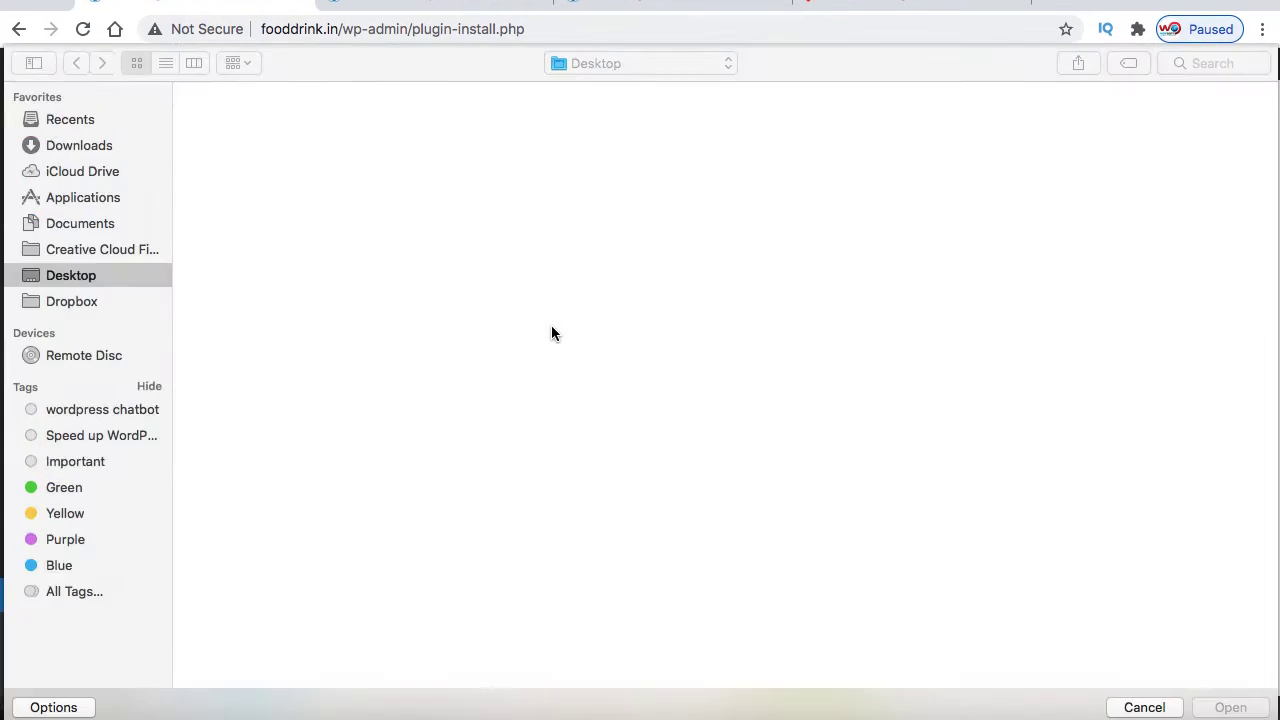
click(462, 152)
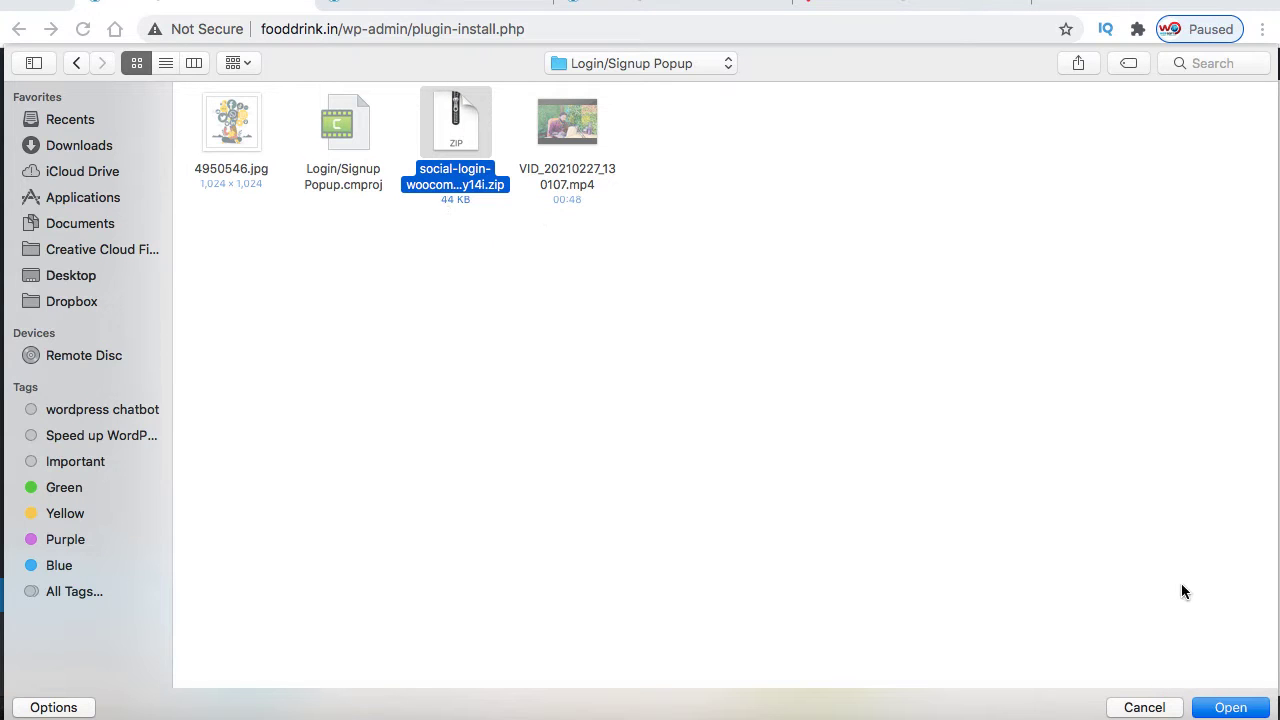
click(1228, 708)
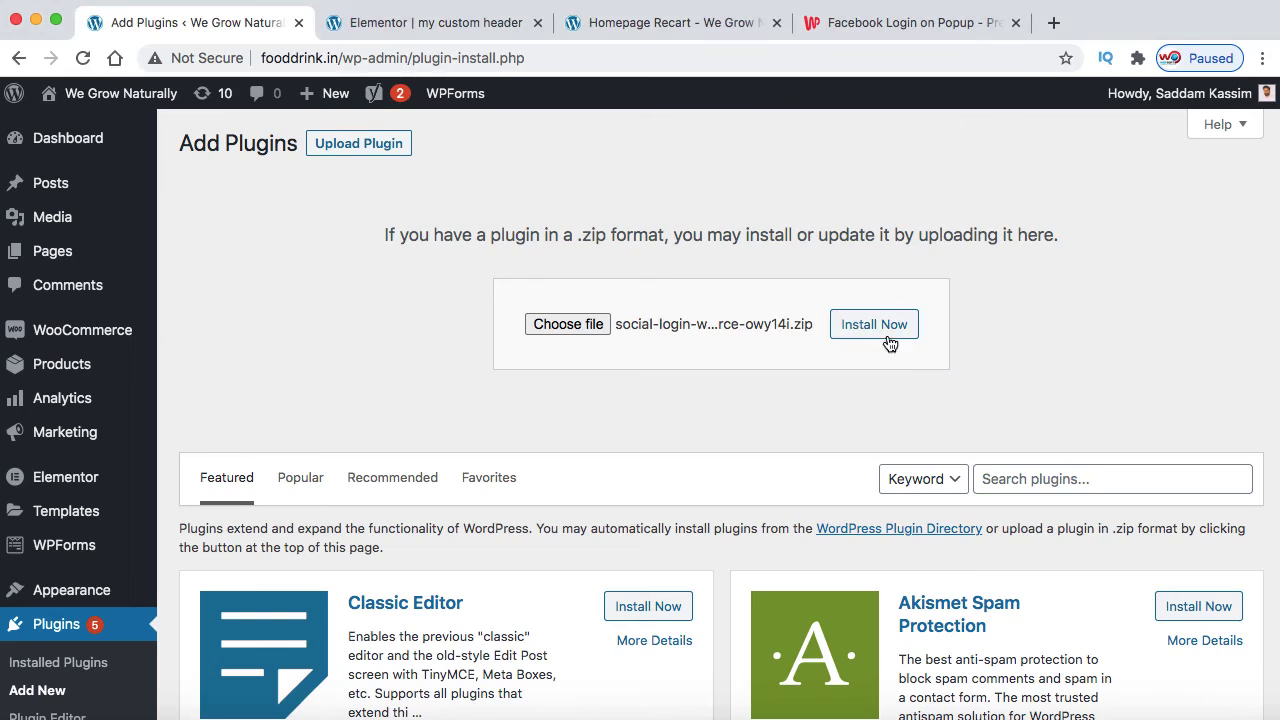
click(885, 330)
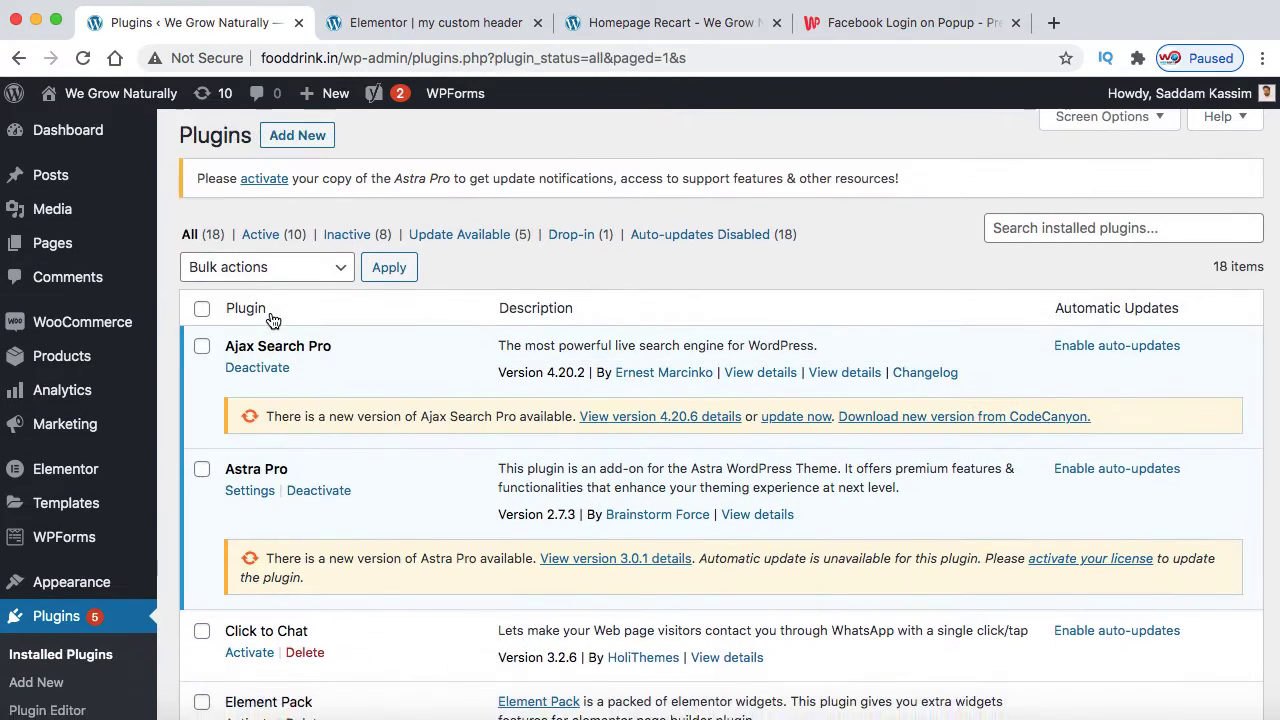
Open the Login/Signup Popup plugin's Social Login settings and examine the button display options and the Facebook and Google sections
scroll(272, 320, down, 10)
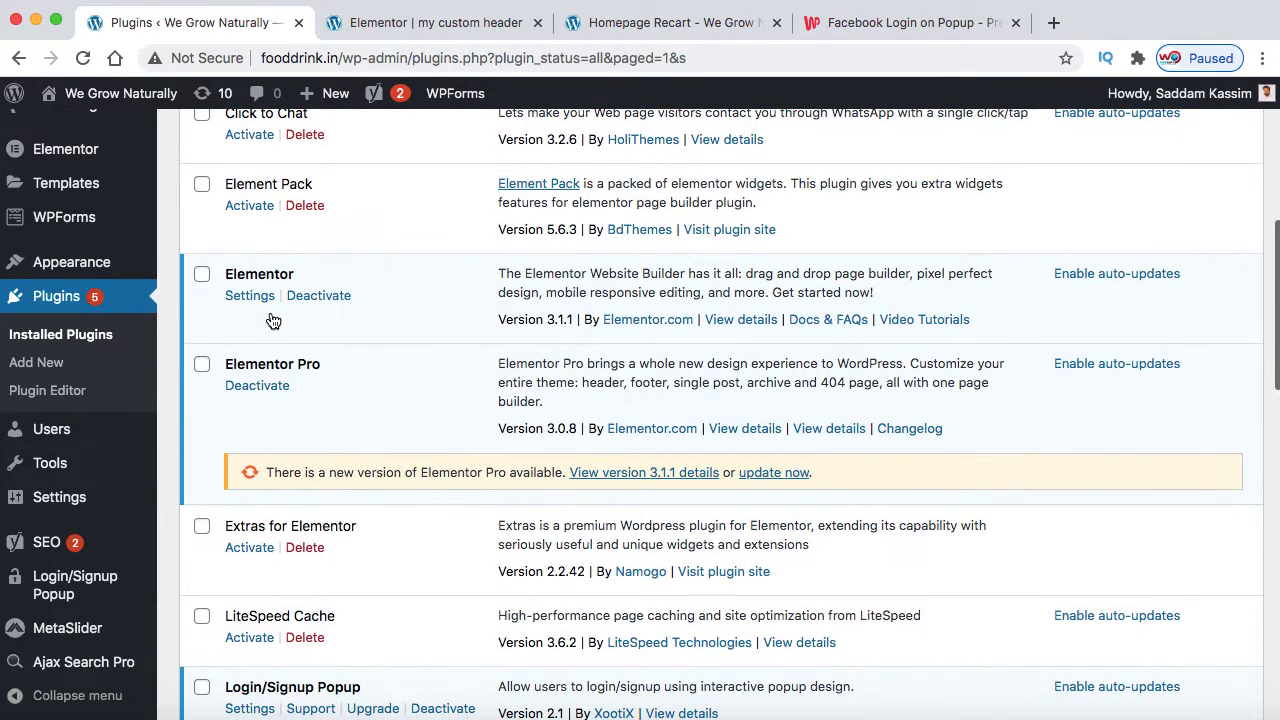
mouse_move(80, 585)
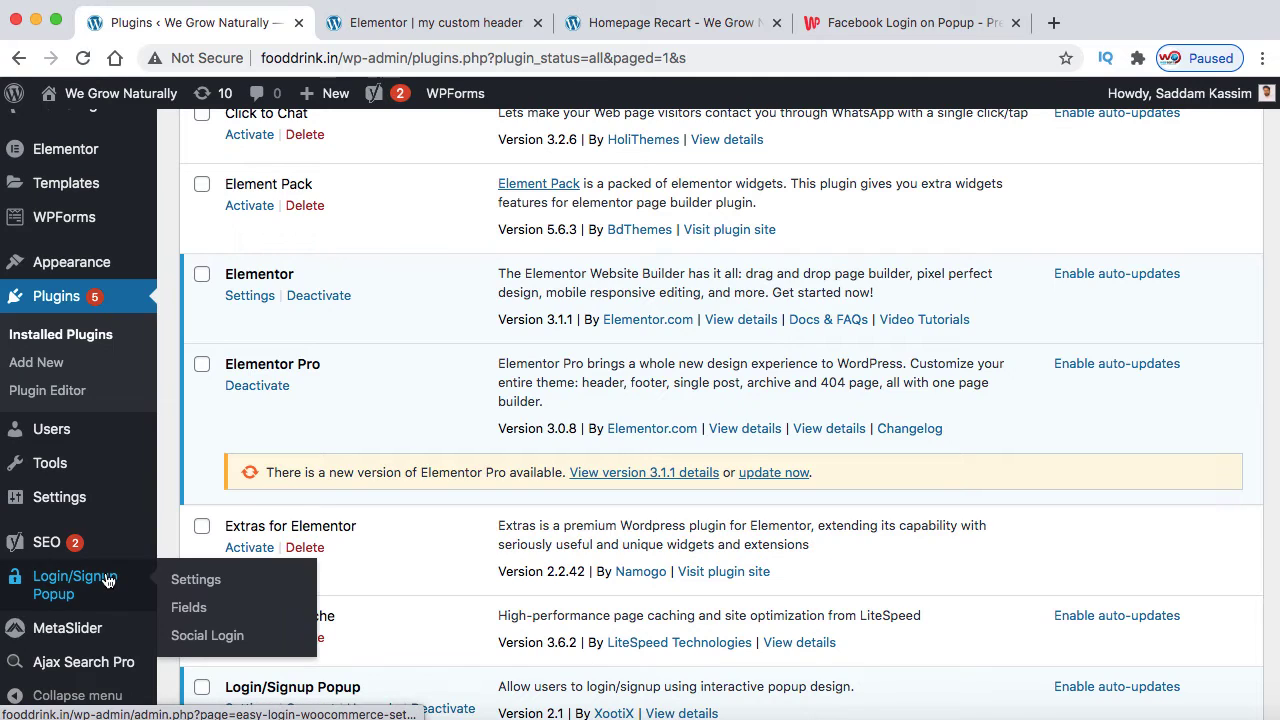
click(219, 638)
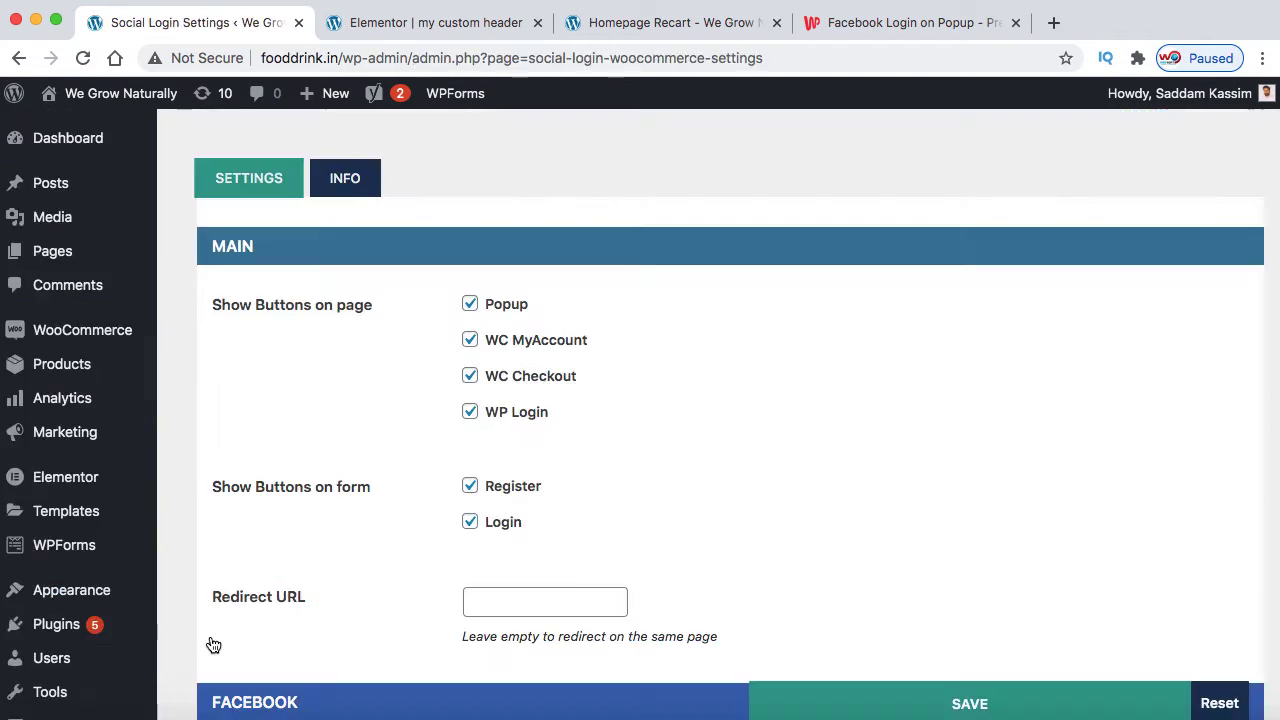
scroll(701, 456, down, 5)
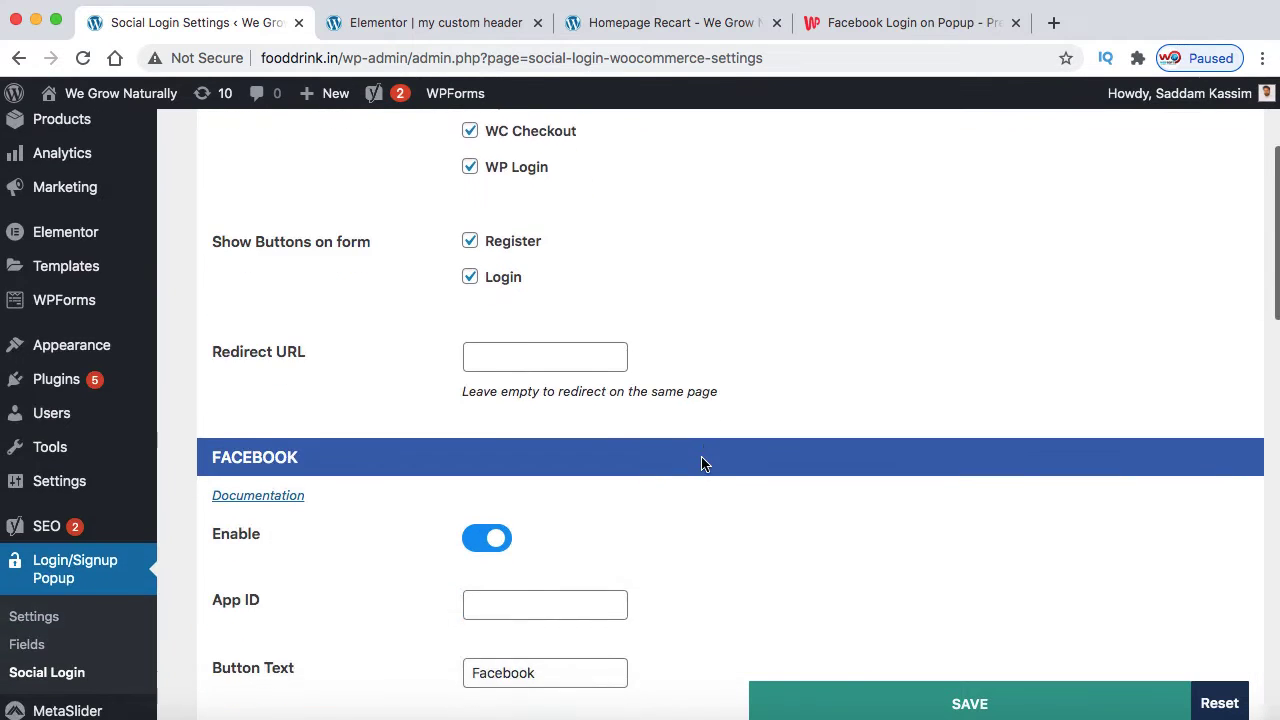
scroll(682, 363, down, 5)
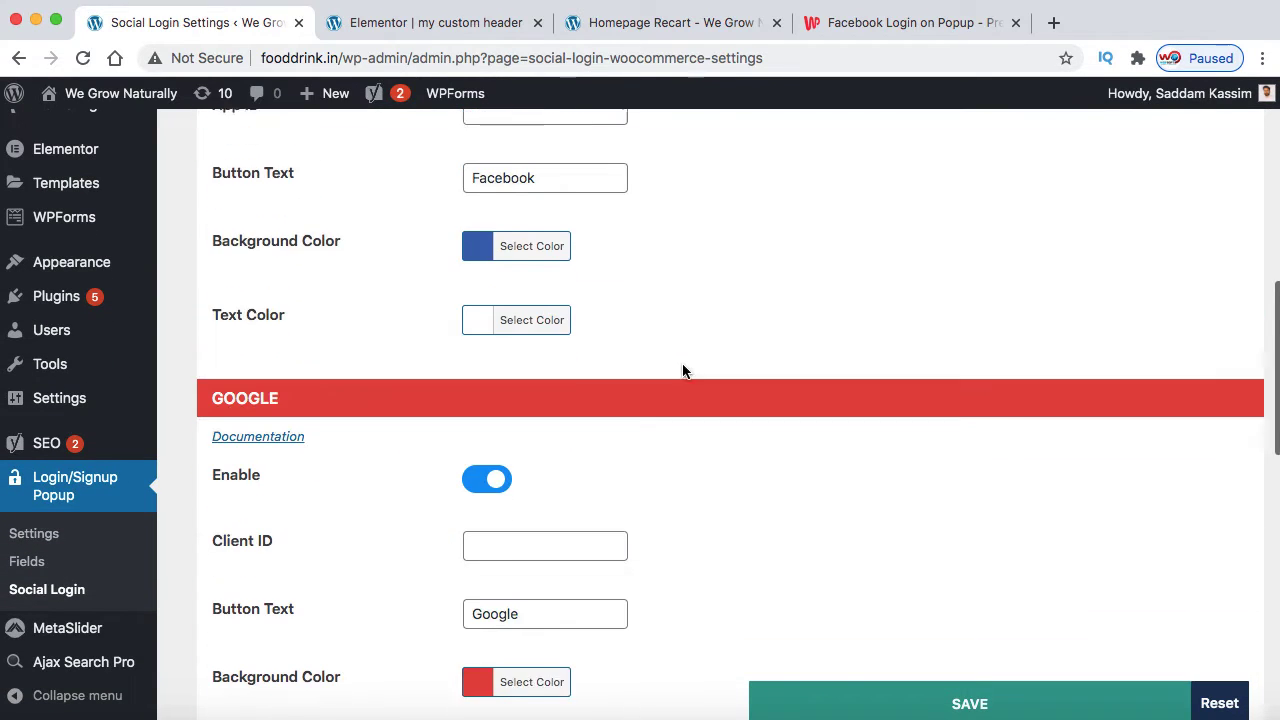
scroll(727, 407, up, 5)
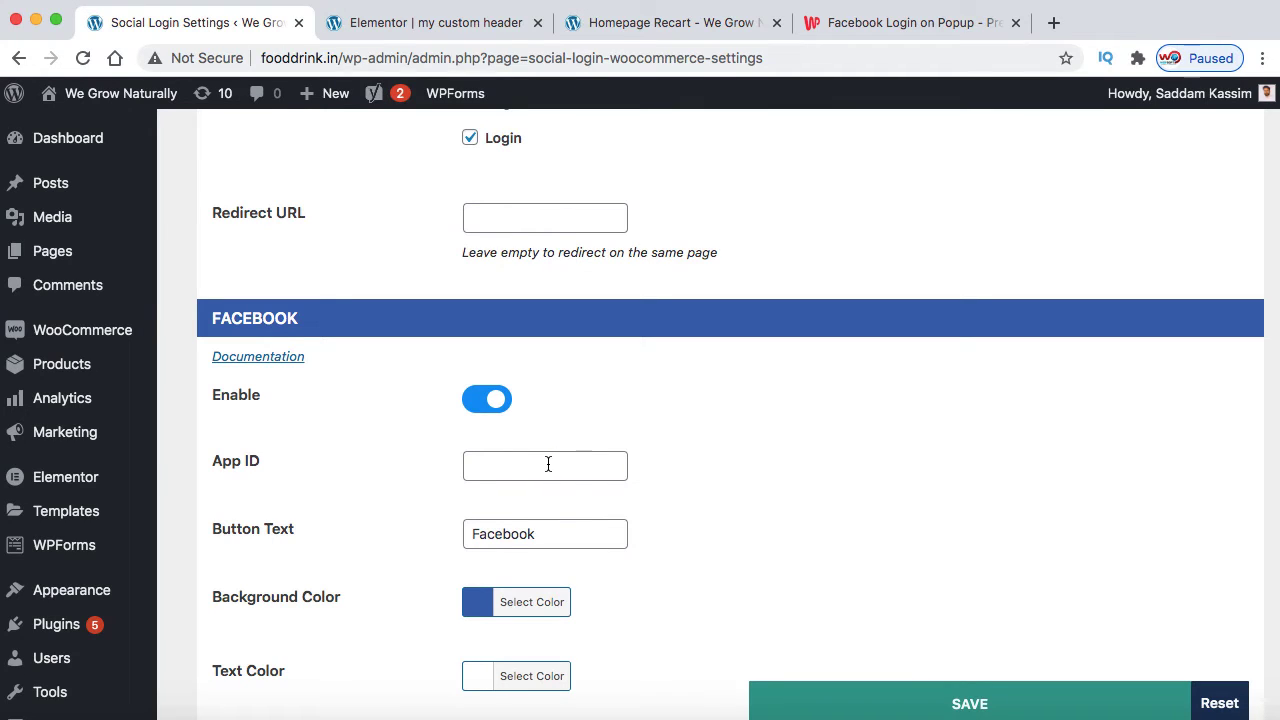
Open developers.facebook.com in a separate browser tab and log in with the Facebook account
click(1053, 22)
text(d)
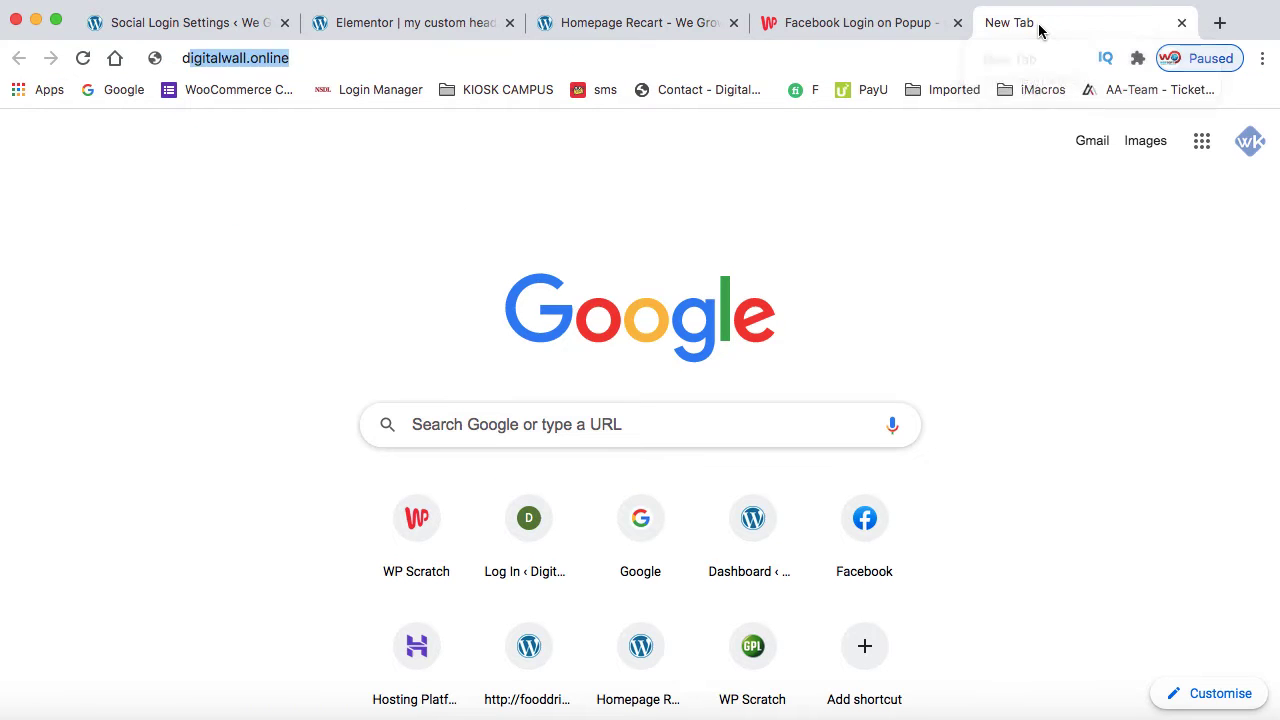
text(evelopers.faceb)
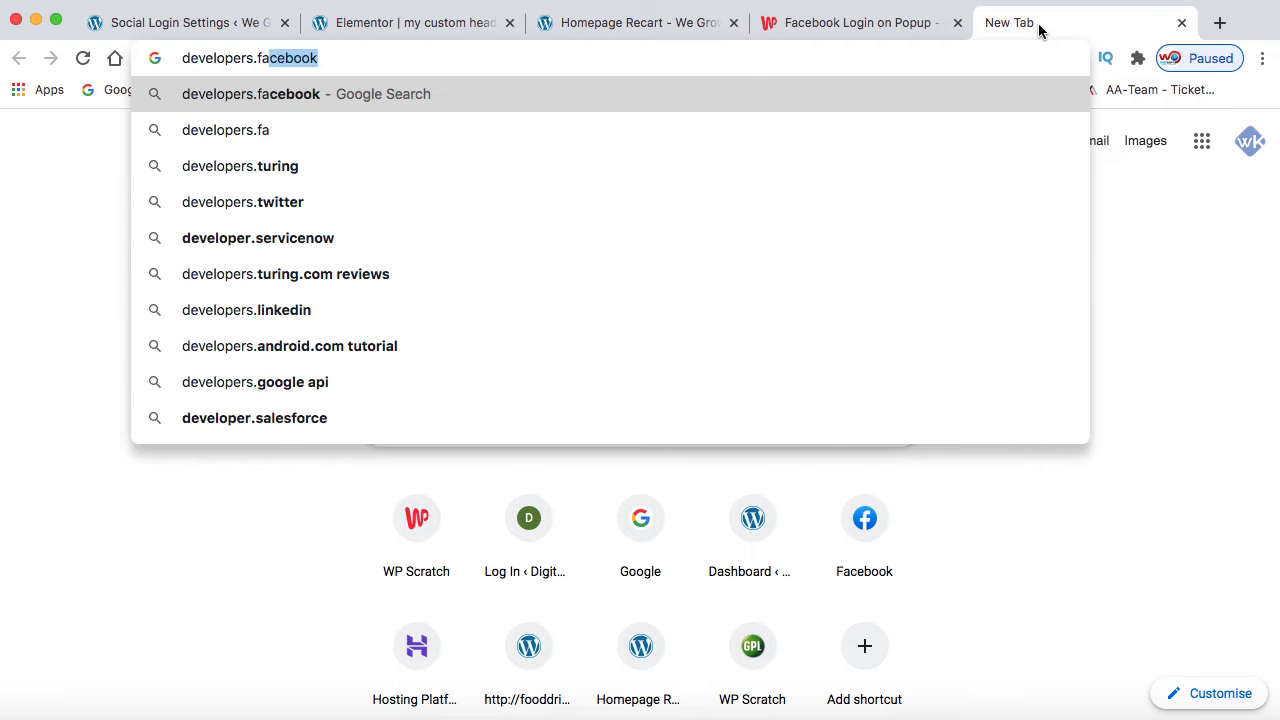
text(ook.com)
key(Return)
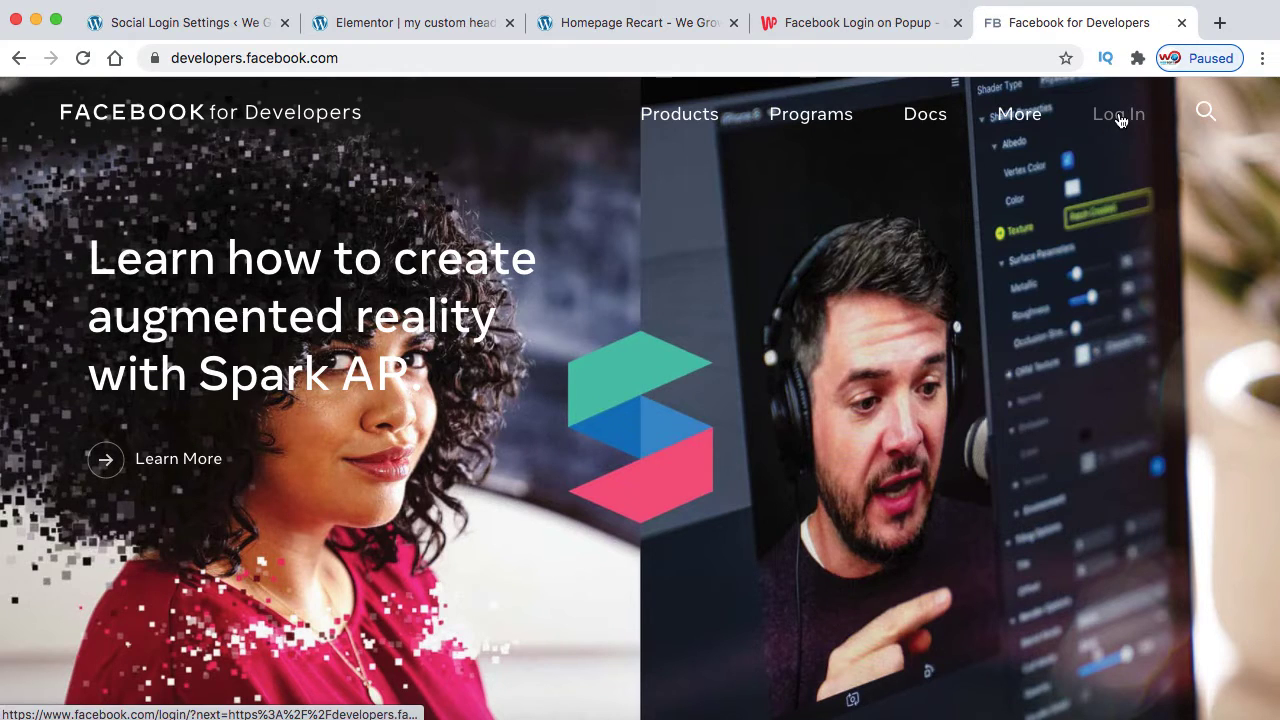
click(1119, 119)
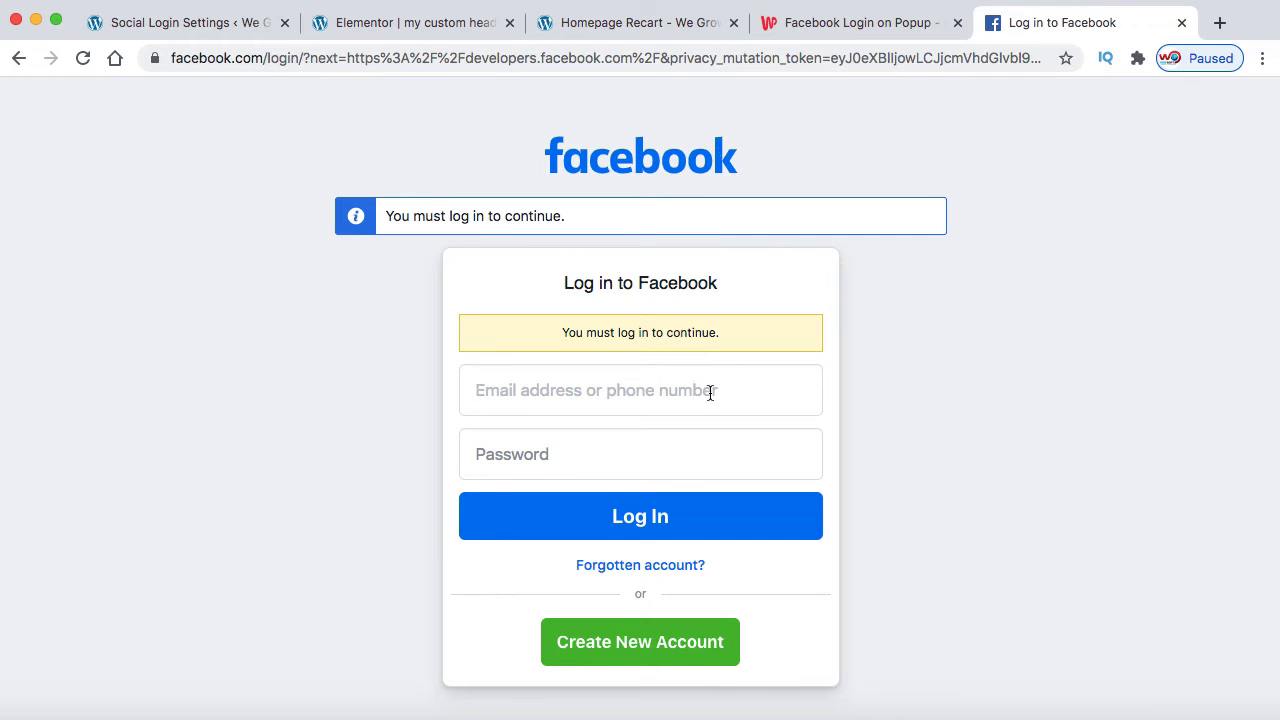
click(648, 517)
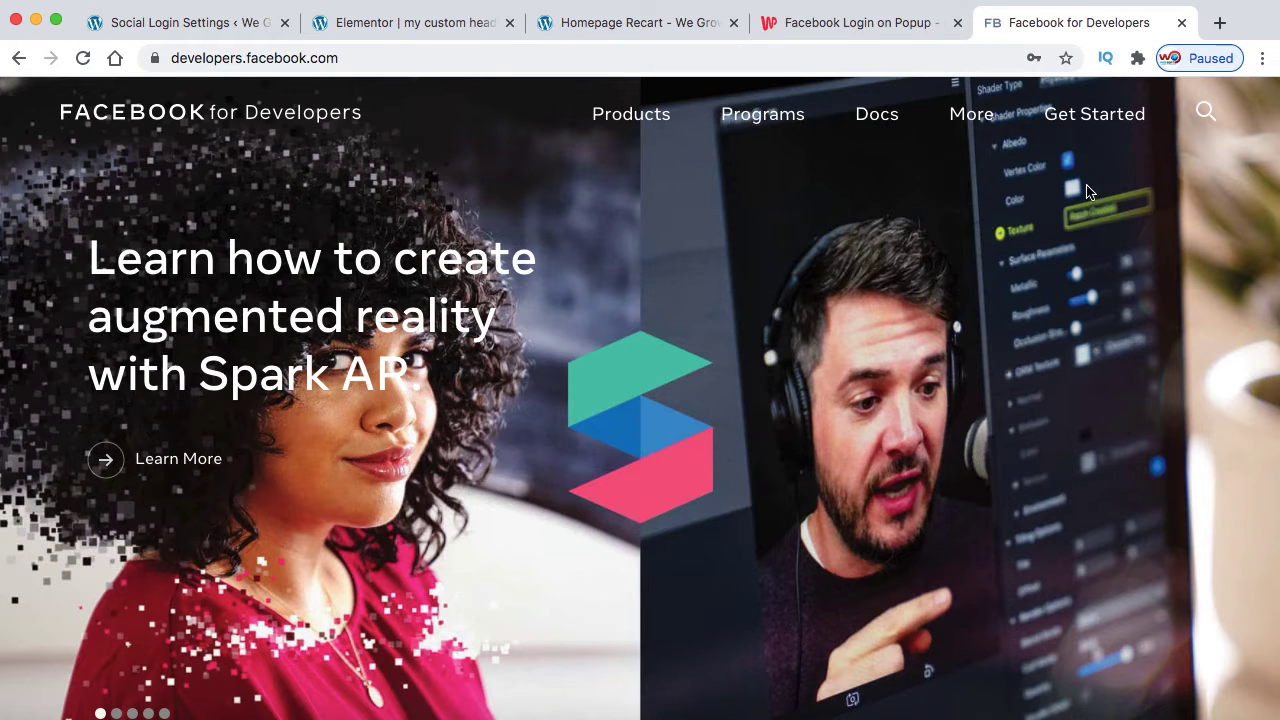
Register as a Facebook developer, confirming the primary email address and choosing the Developer role, and complete the registration
click(1087, 125)
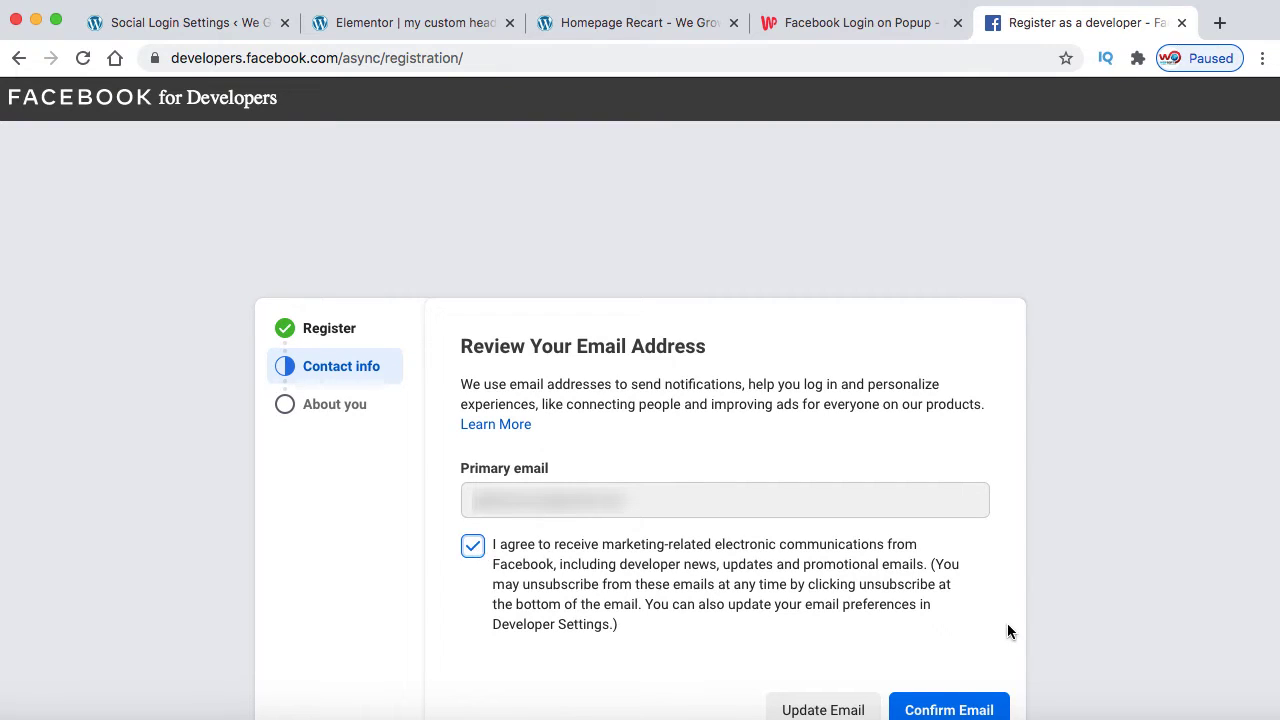
click(951, 711)
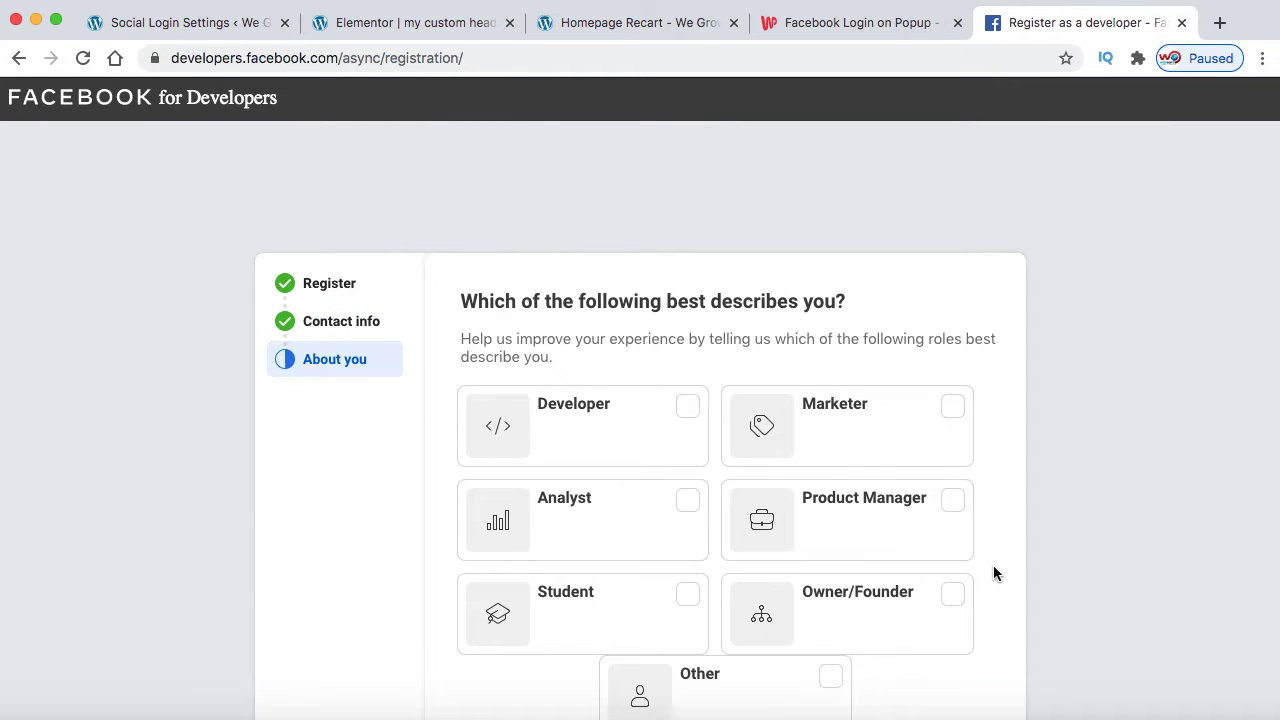
scroll(994, 568, down, 2)
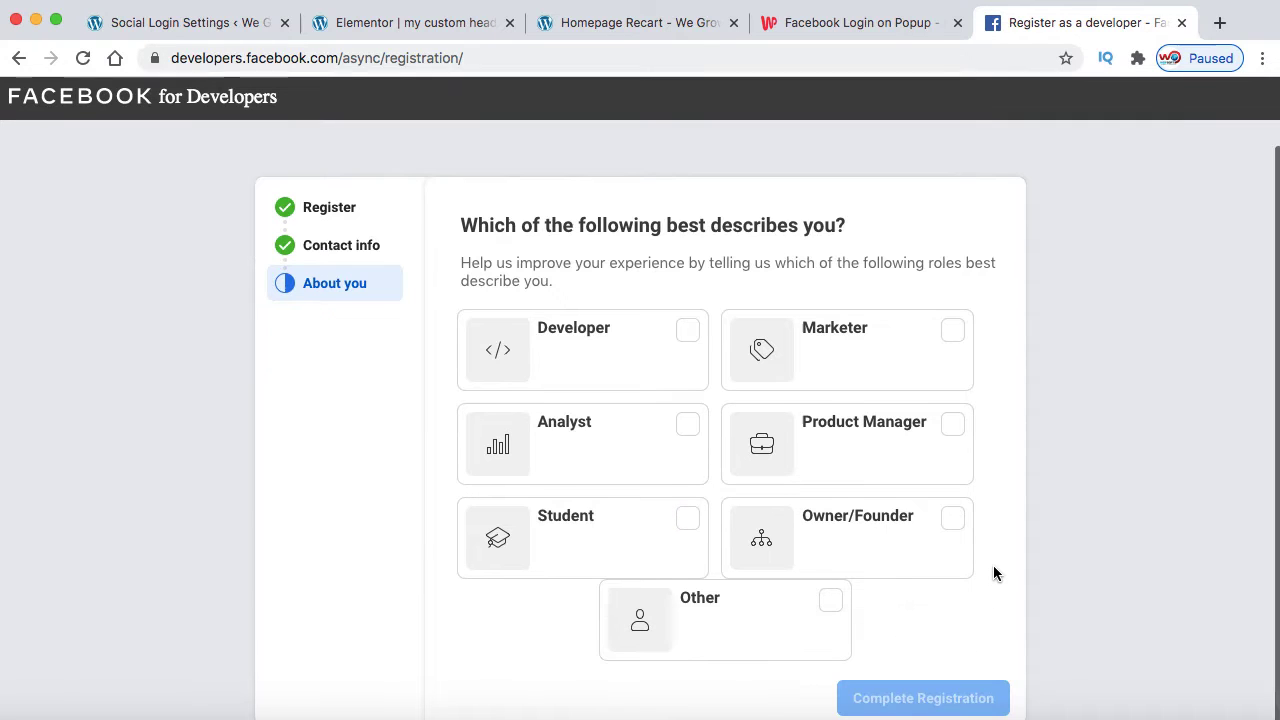
click(690, 334)
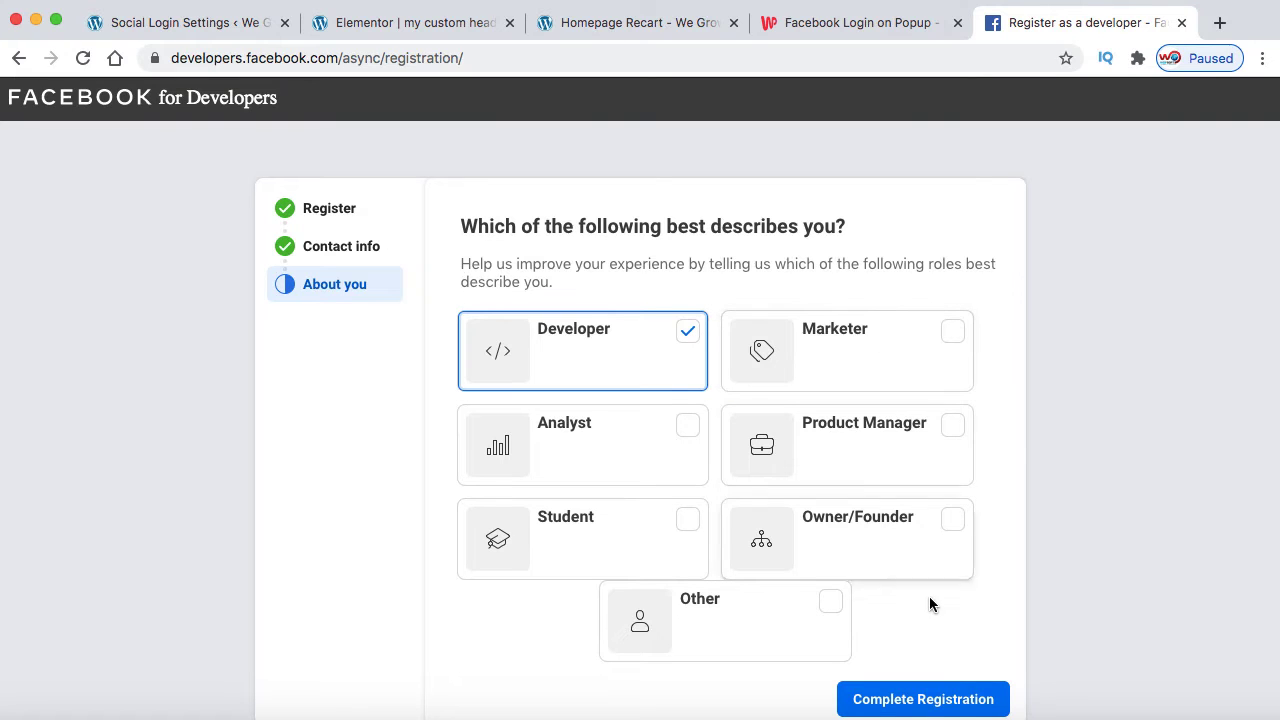
click(938, 700)
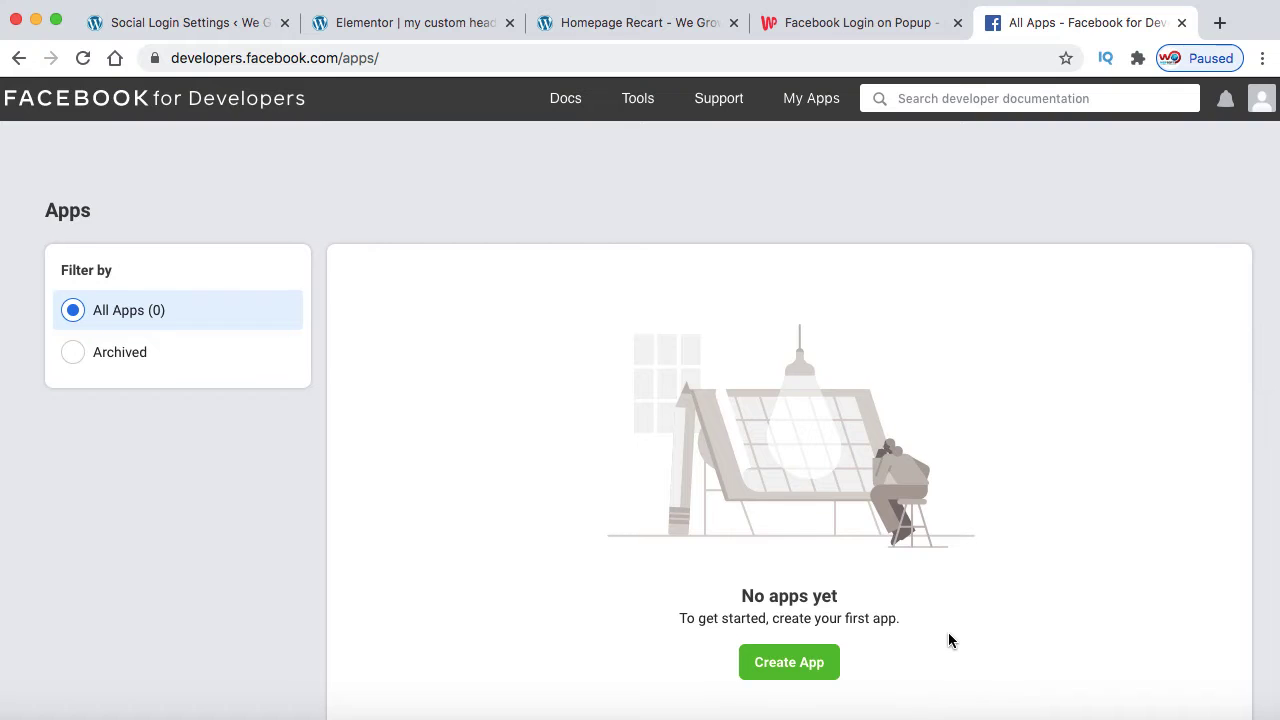
Create a Facebook app of the type Build Connected Experiences with the display name "Food Drink", and submit it
scroll(948, 640, down, 2)
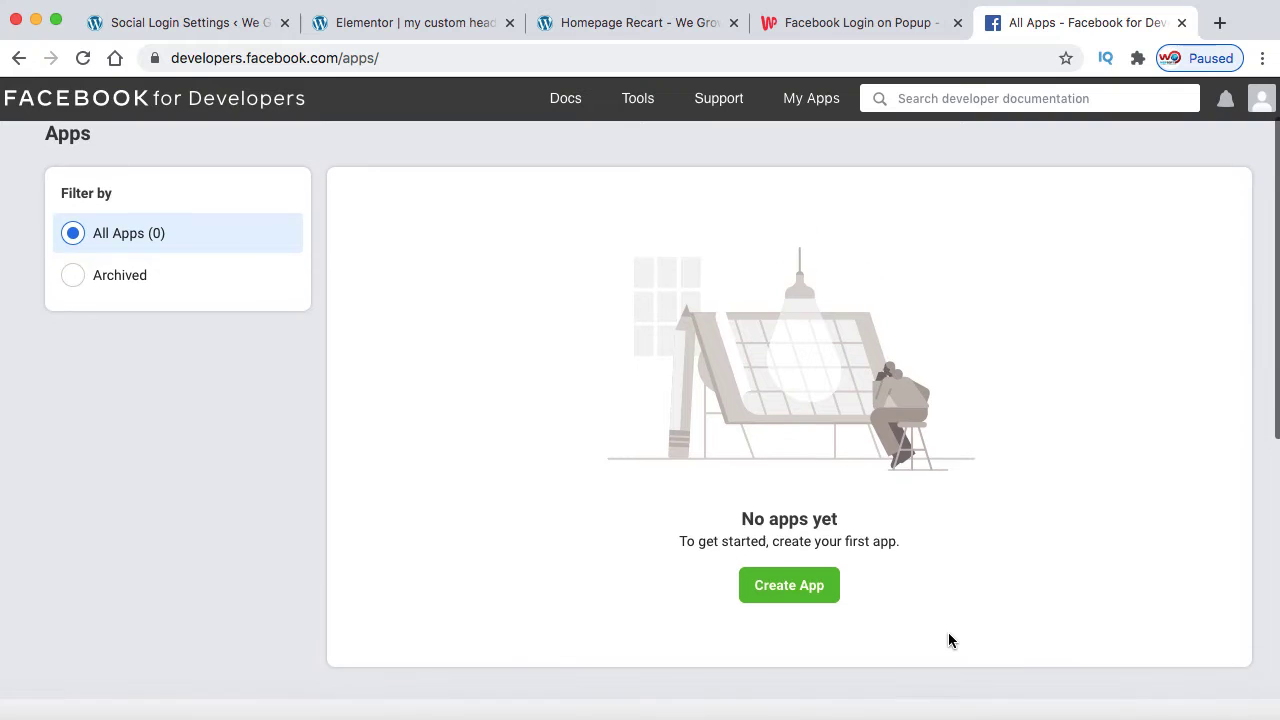
click(789, 586)
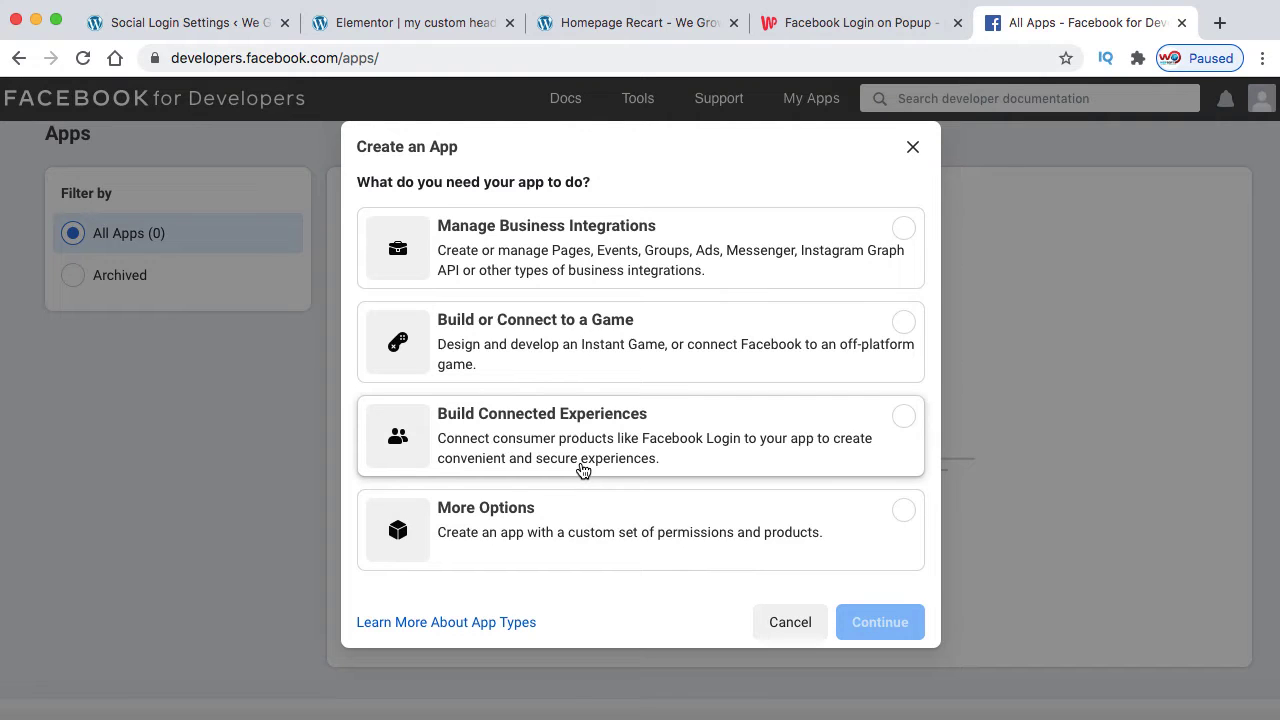
click(903, 420)
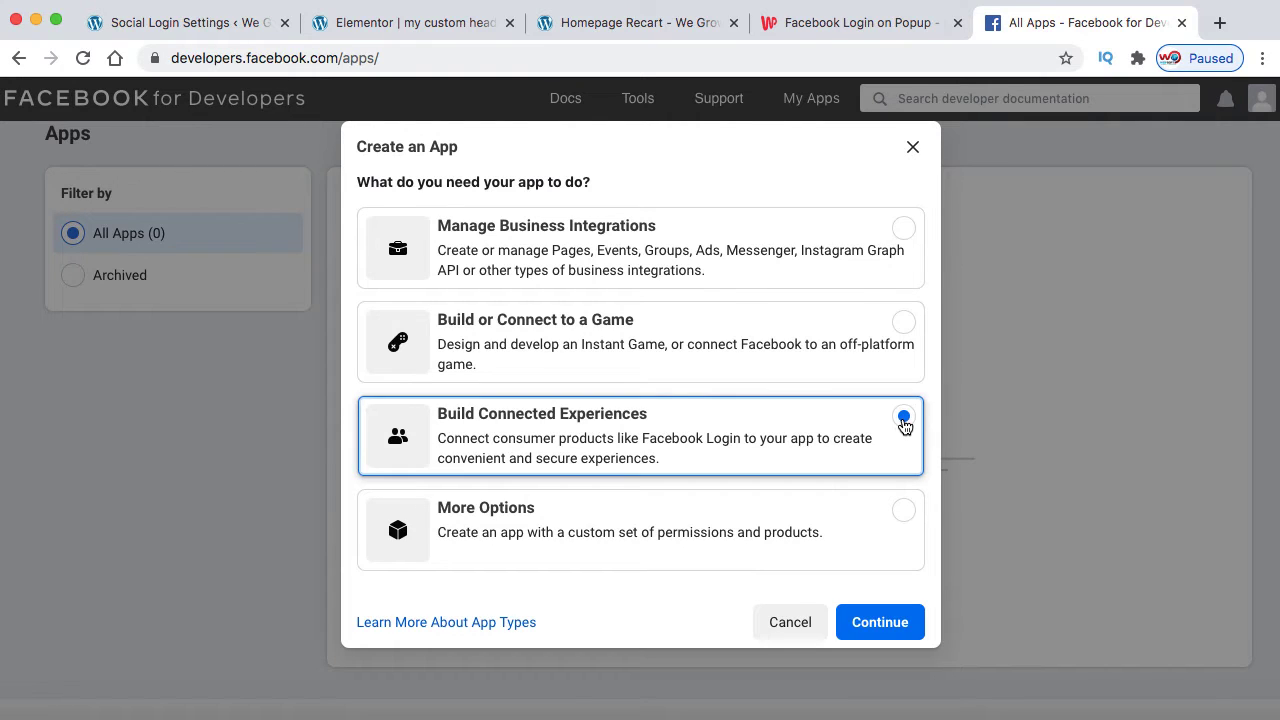
click(889, 629)
click(533, 255)
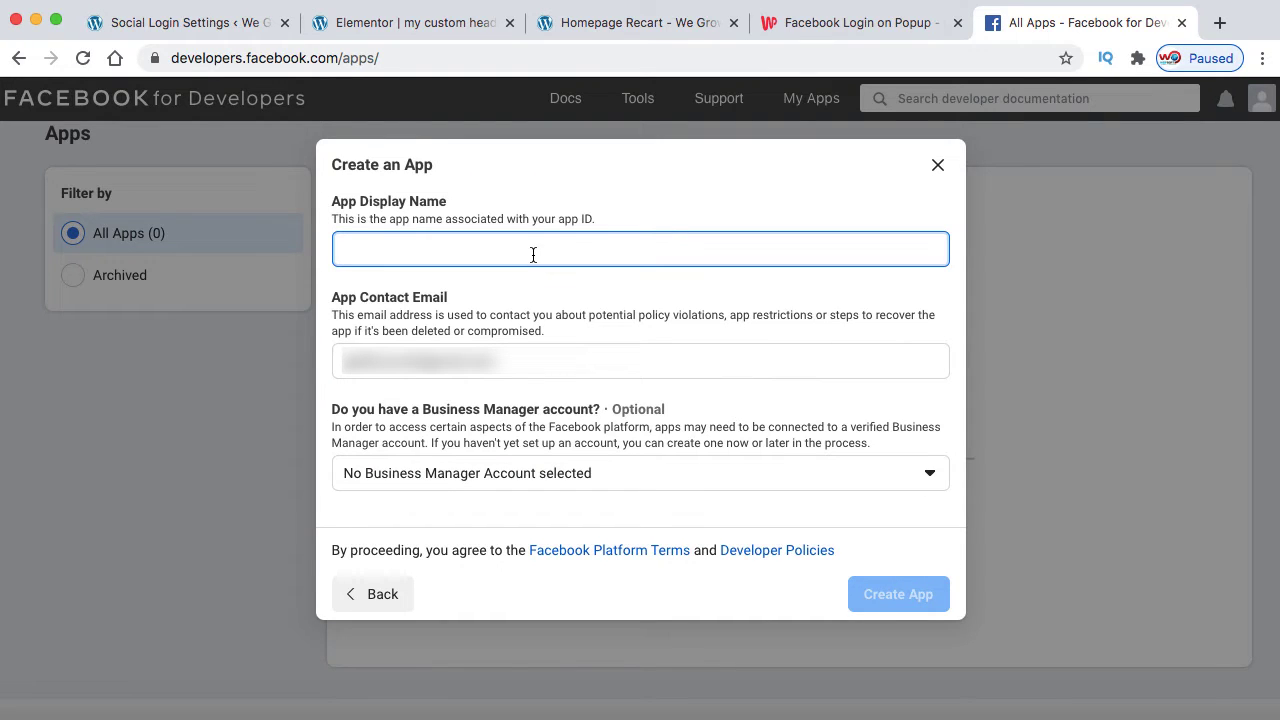
text(Food Drink)
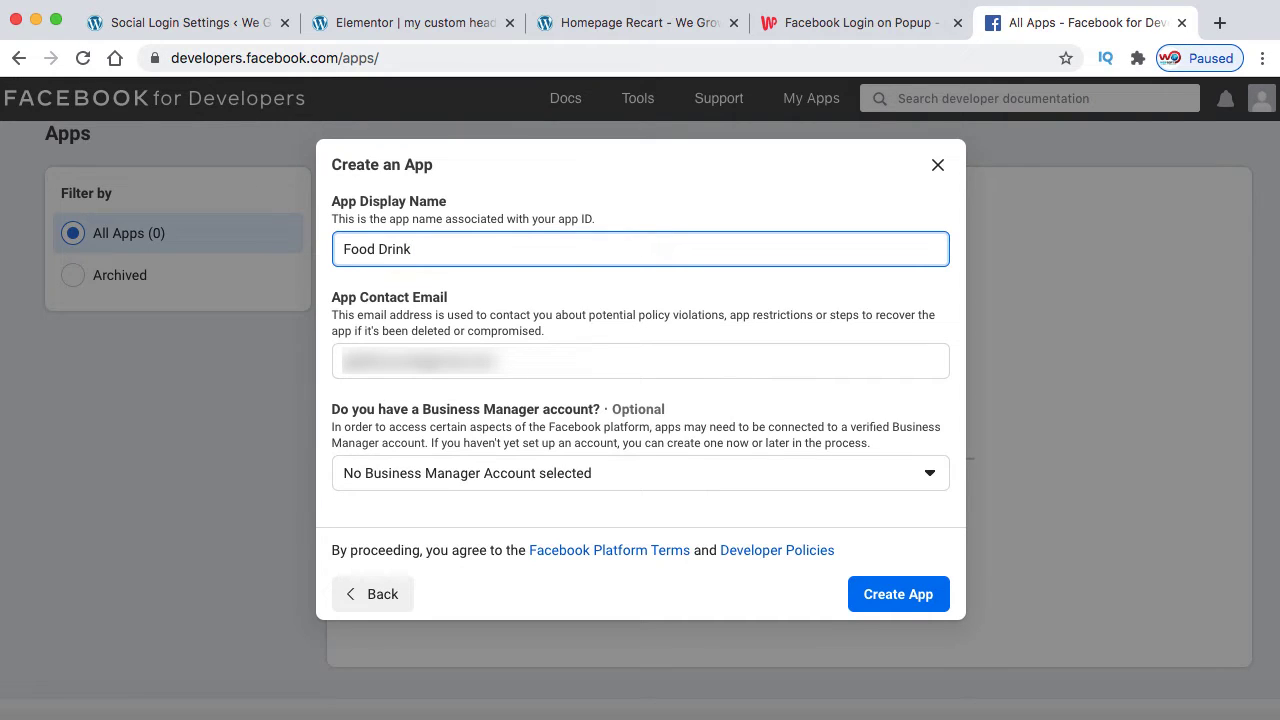
drag(345, 361, 585, 361)
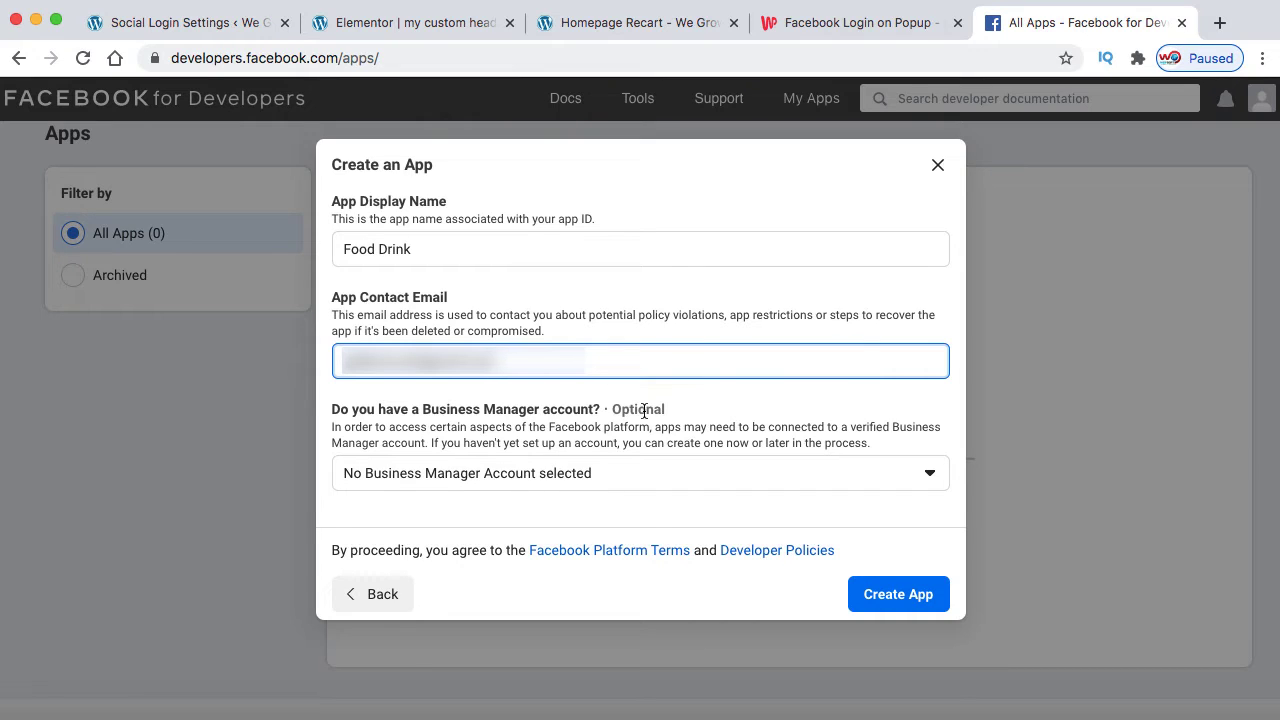
click(898, 598)
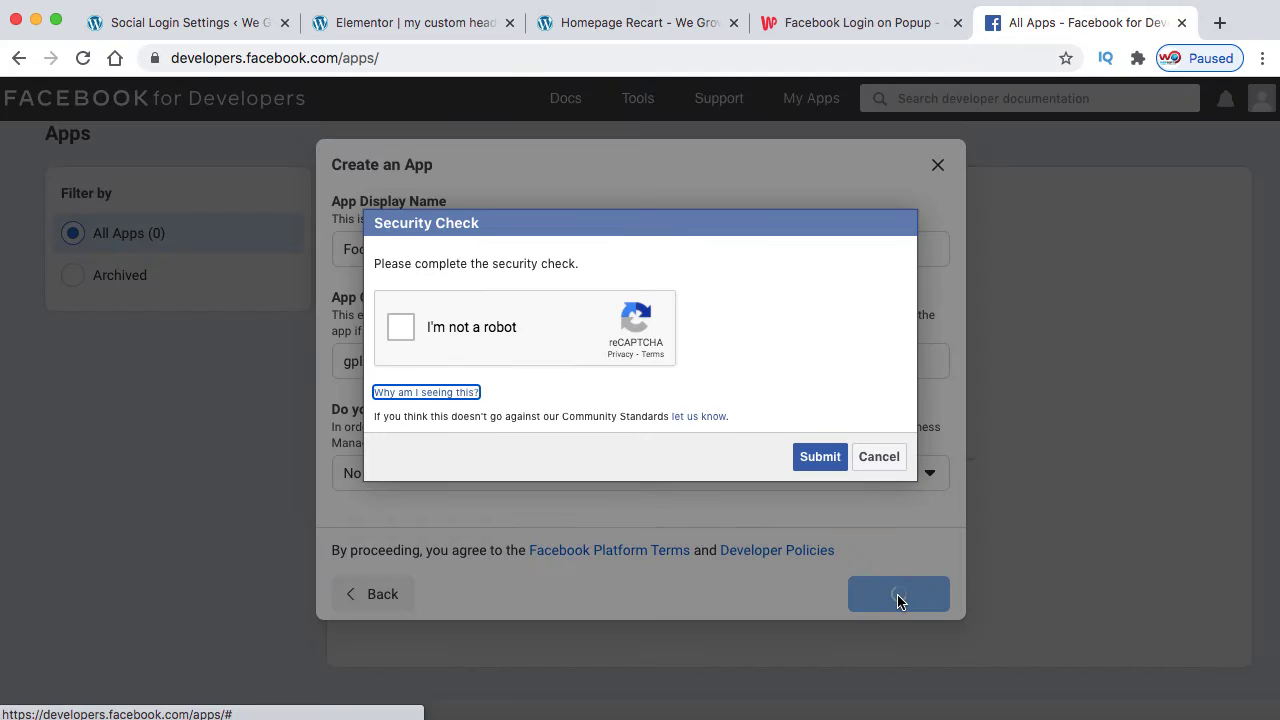
Complete the reCAPTCHA security check by selecting all images with tractors, and submit it
click(401, 327)
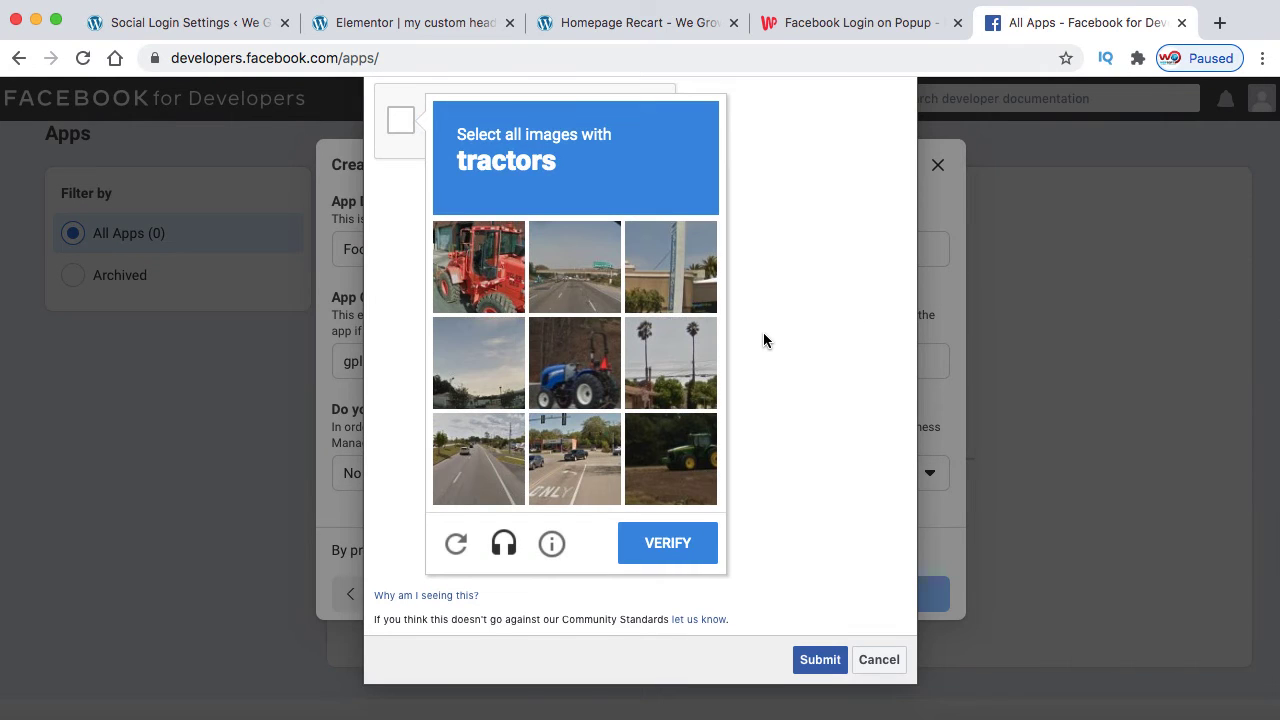
click(479, 284)
click(568, 367)
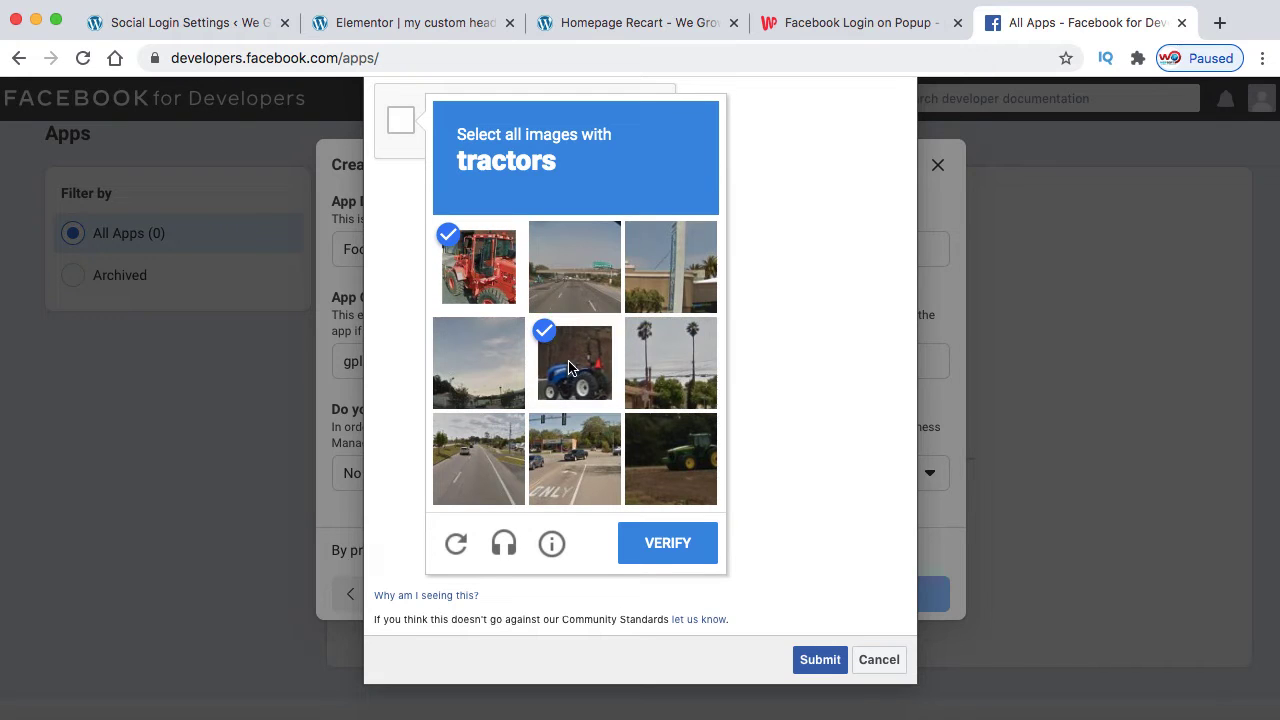
click(672, 480)
click(672, 553)
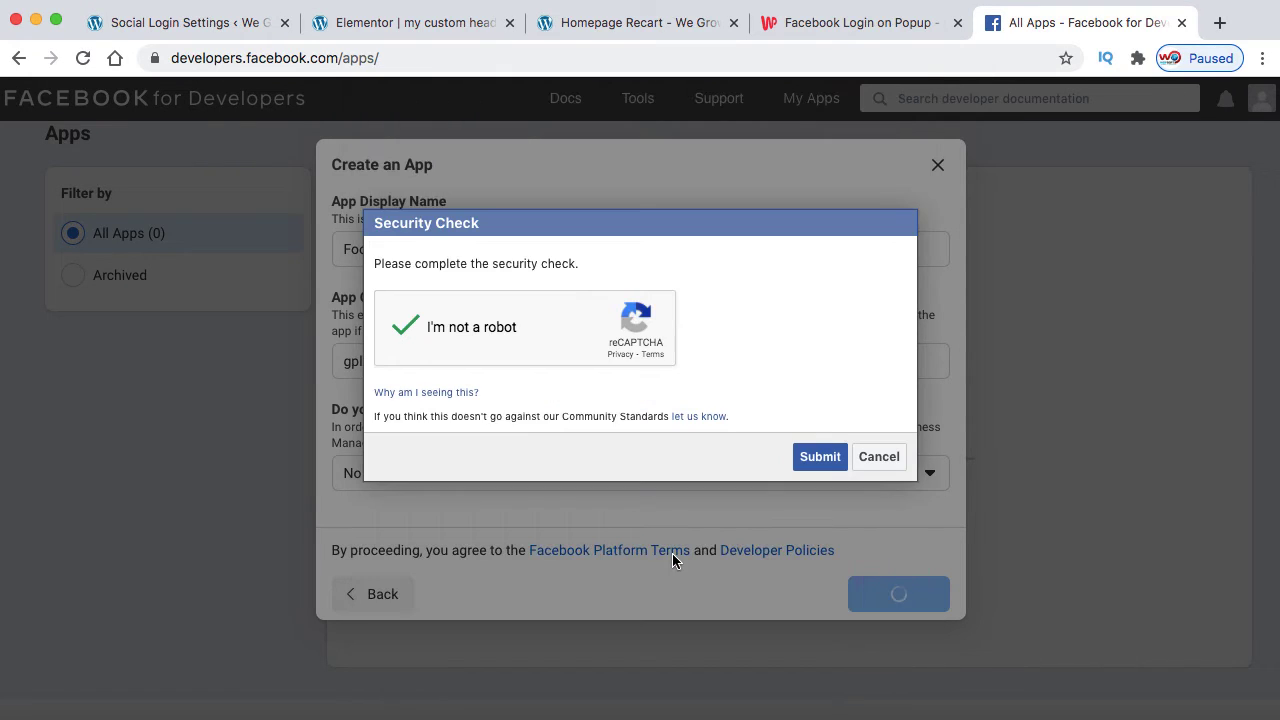
click(820, 457)
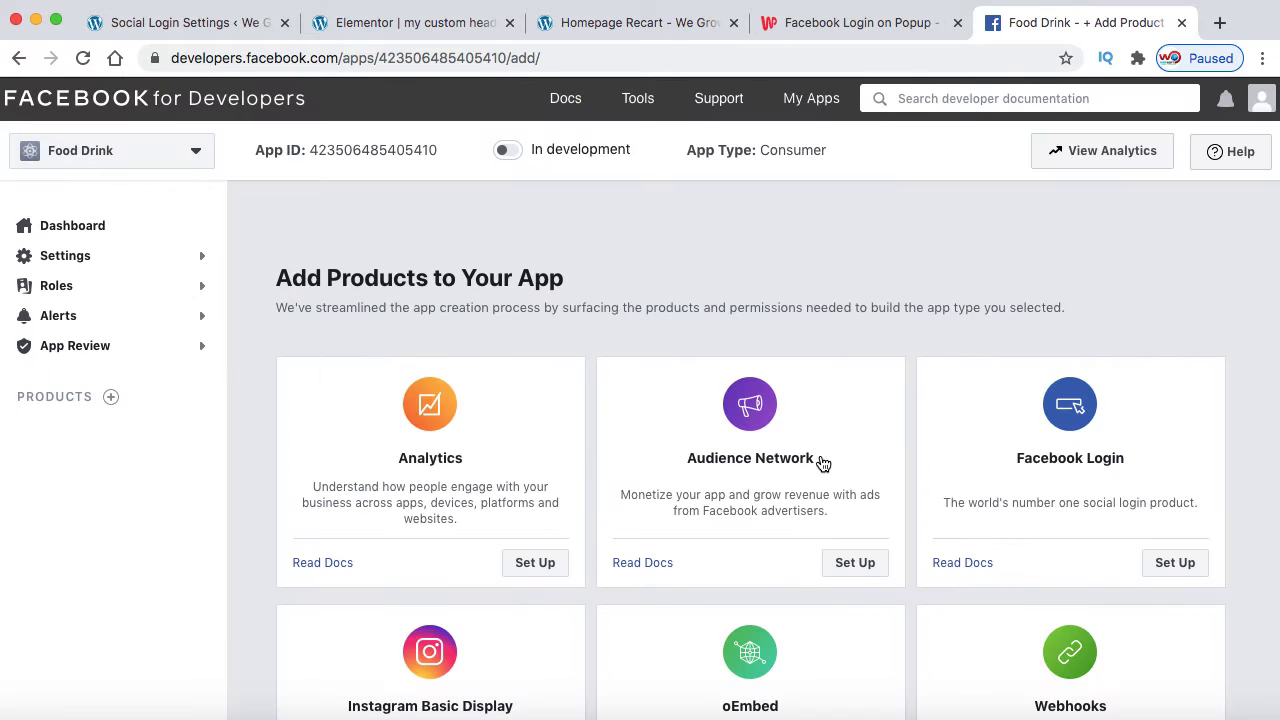
Set up the Facebook Login product for the Food Drink app and choose Web as its platform
scroll(822, 462, down, 2)
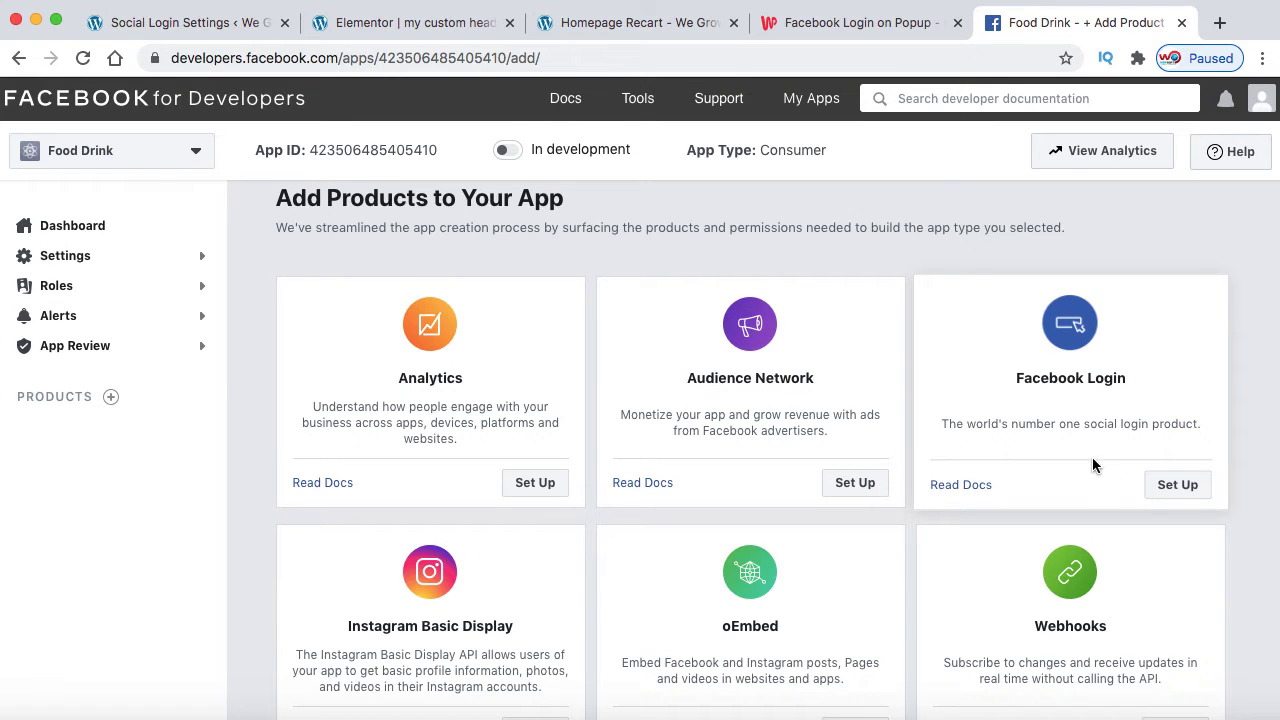
click(1177, 486)
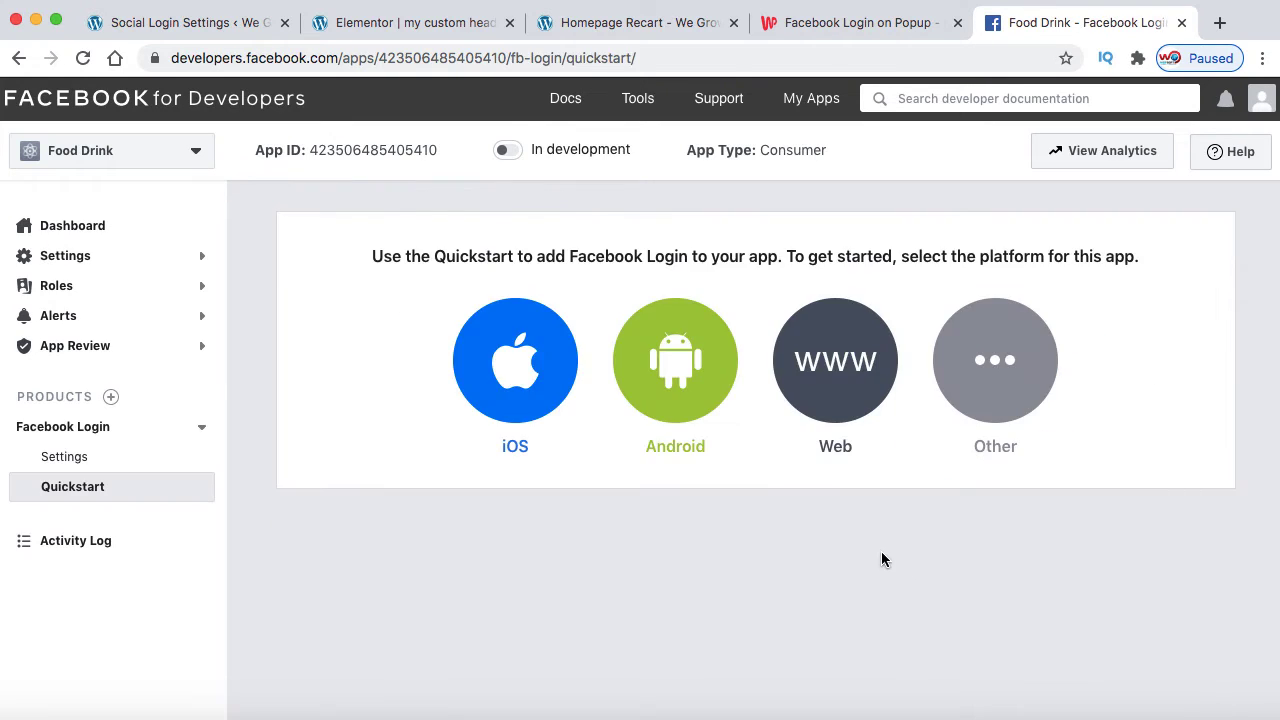
click(841, 392)
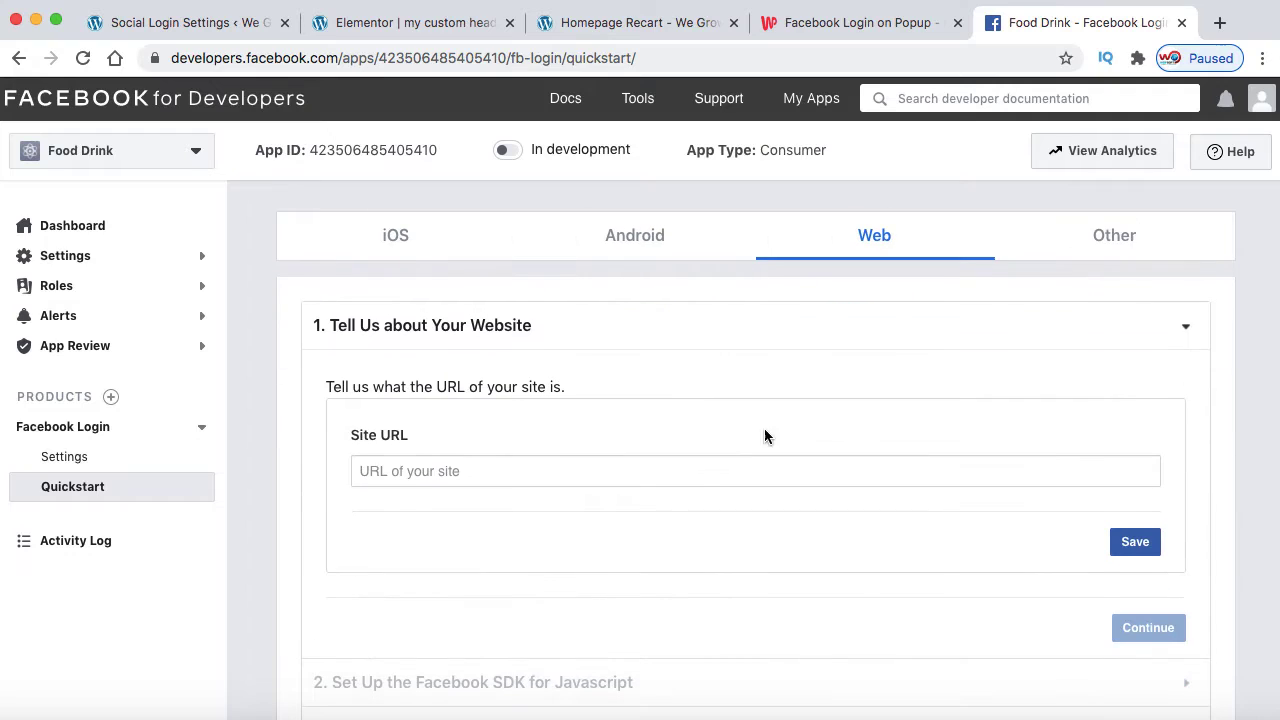
click(704, 472)
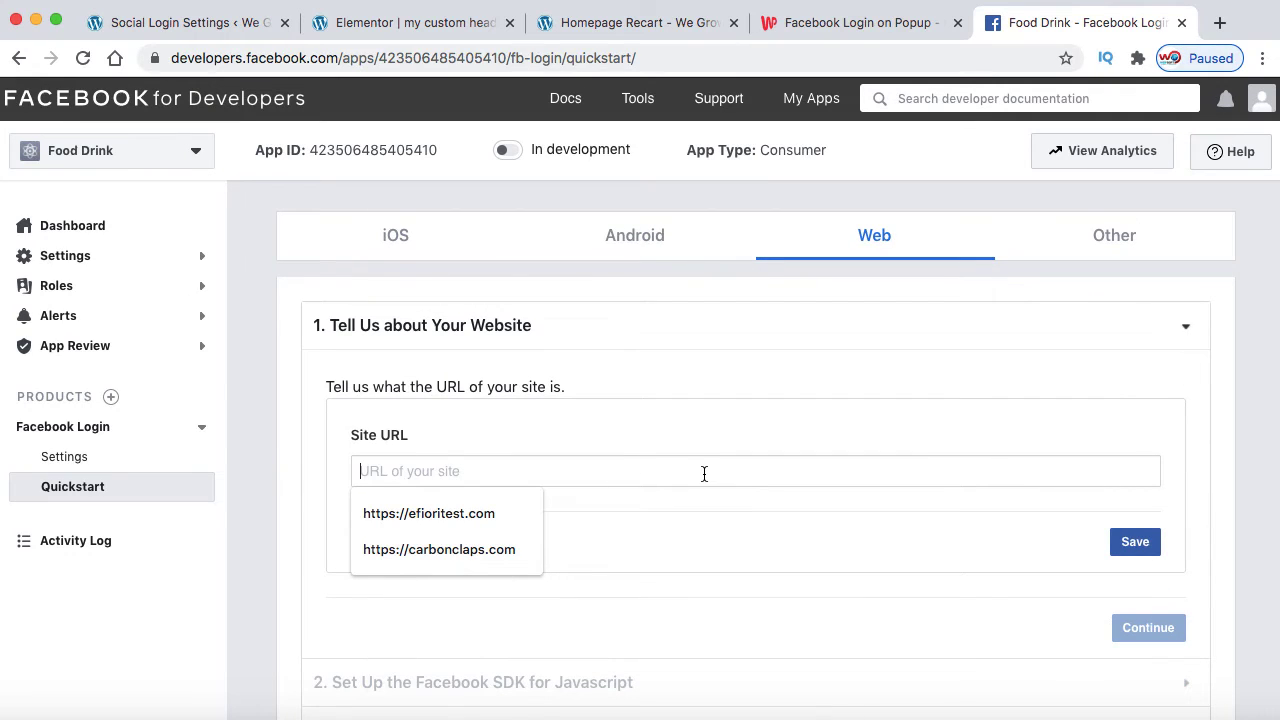
text(http://fooddrink.in)
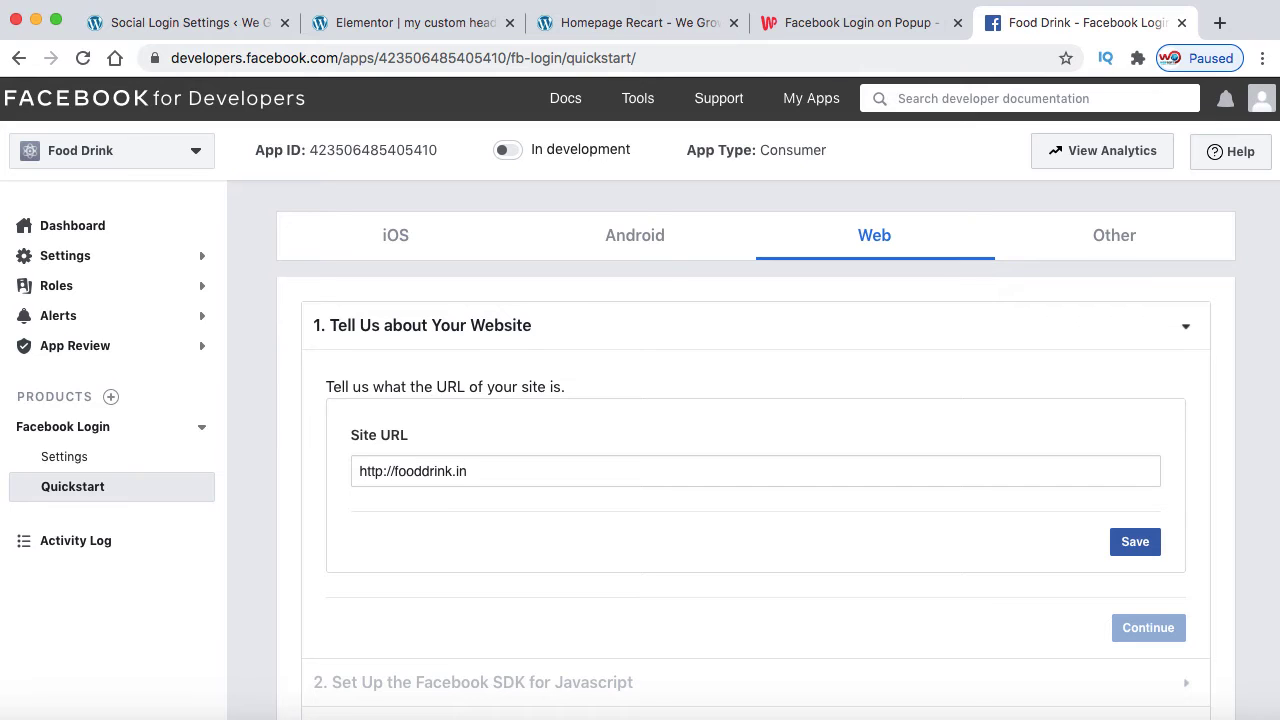
click(1135, 553)
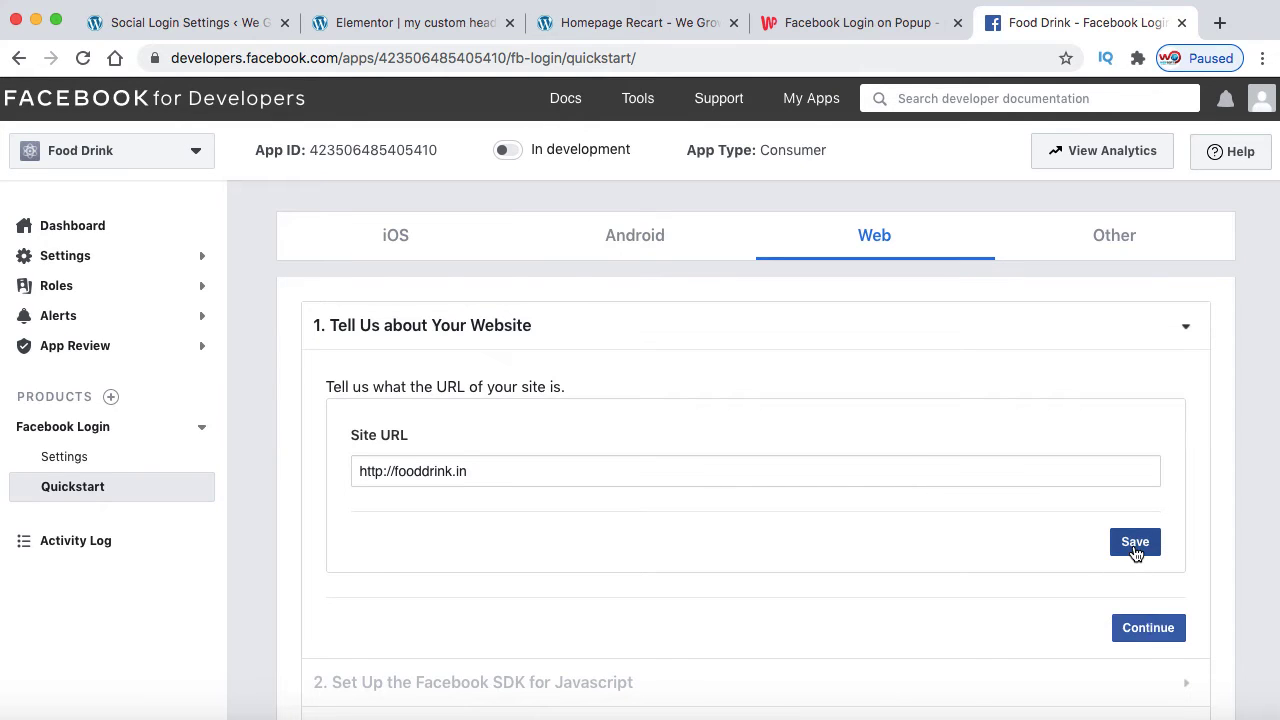
click(1150, 628)
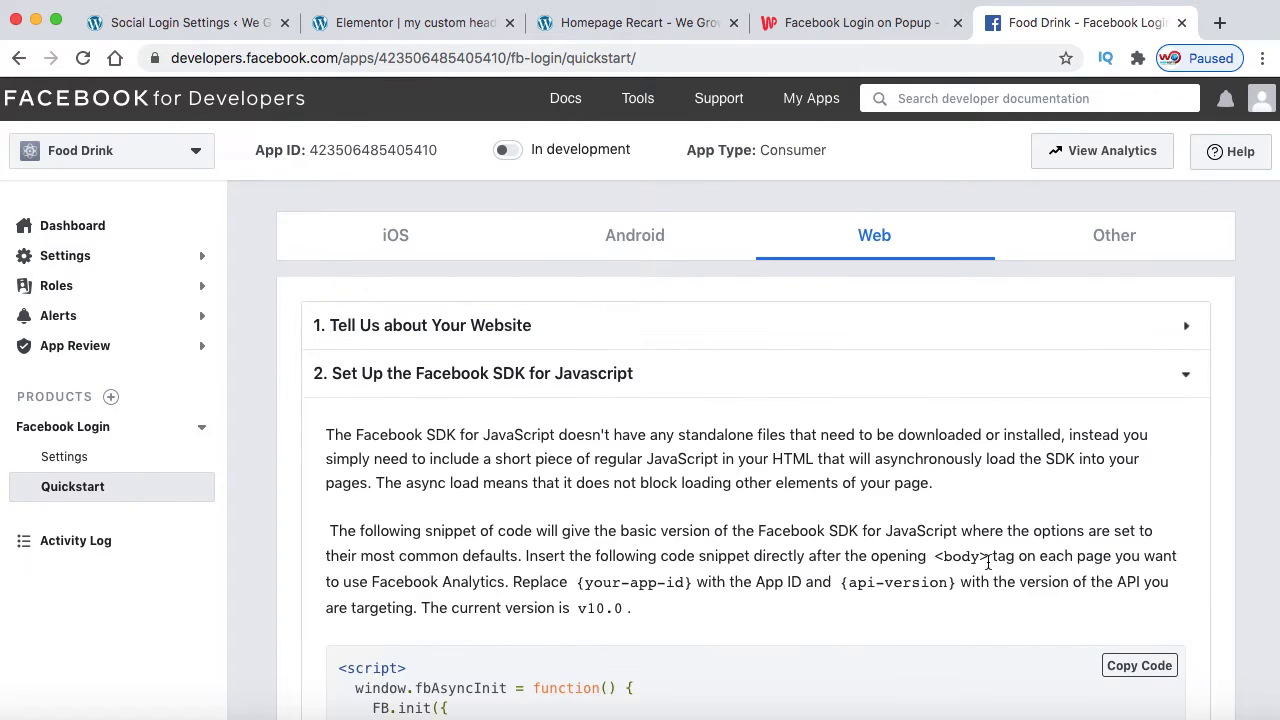
scroll(987, 560, down, 5)
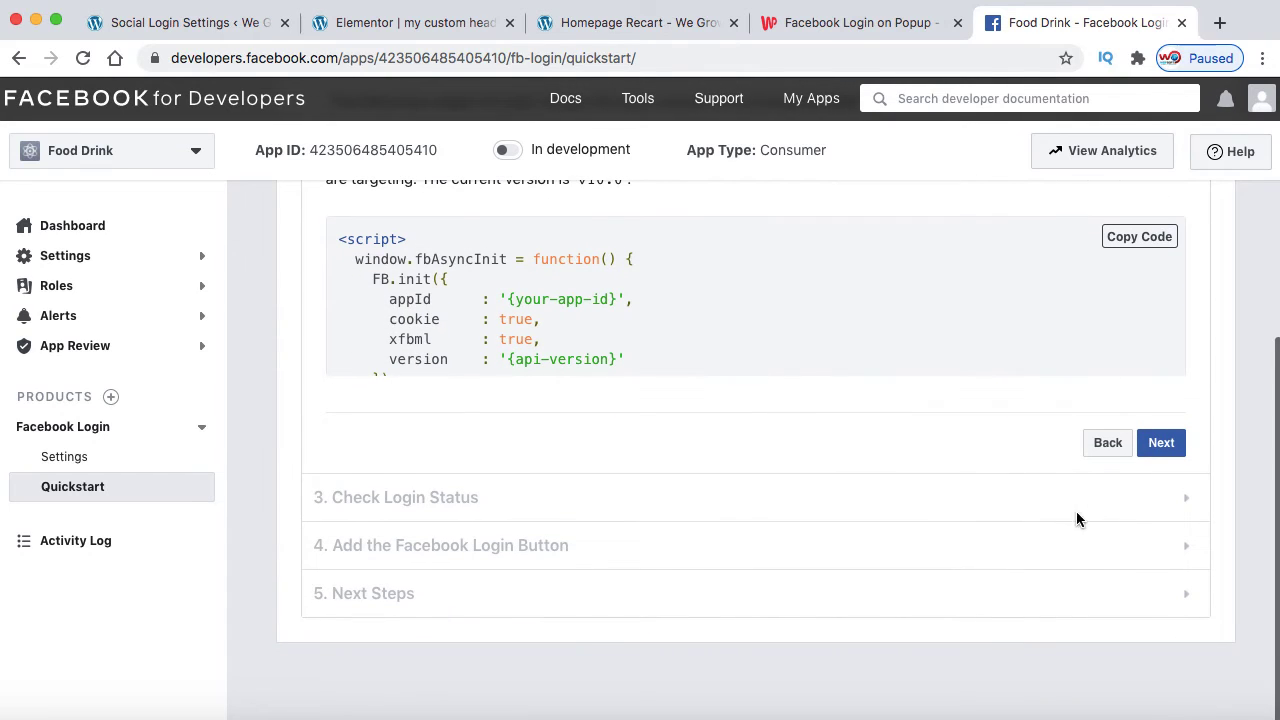
Continue the Facebook Login quickstart through the SDK, Check Login Status and Facebook Login Button sections to Next Steps
click(1157, 444)
scroll(1160, 447, down, 6)
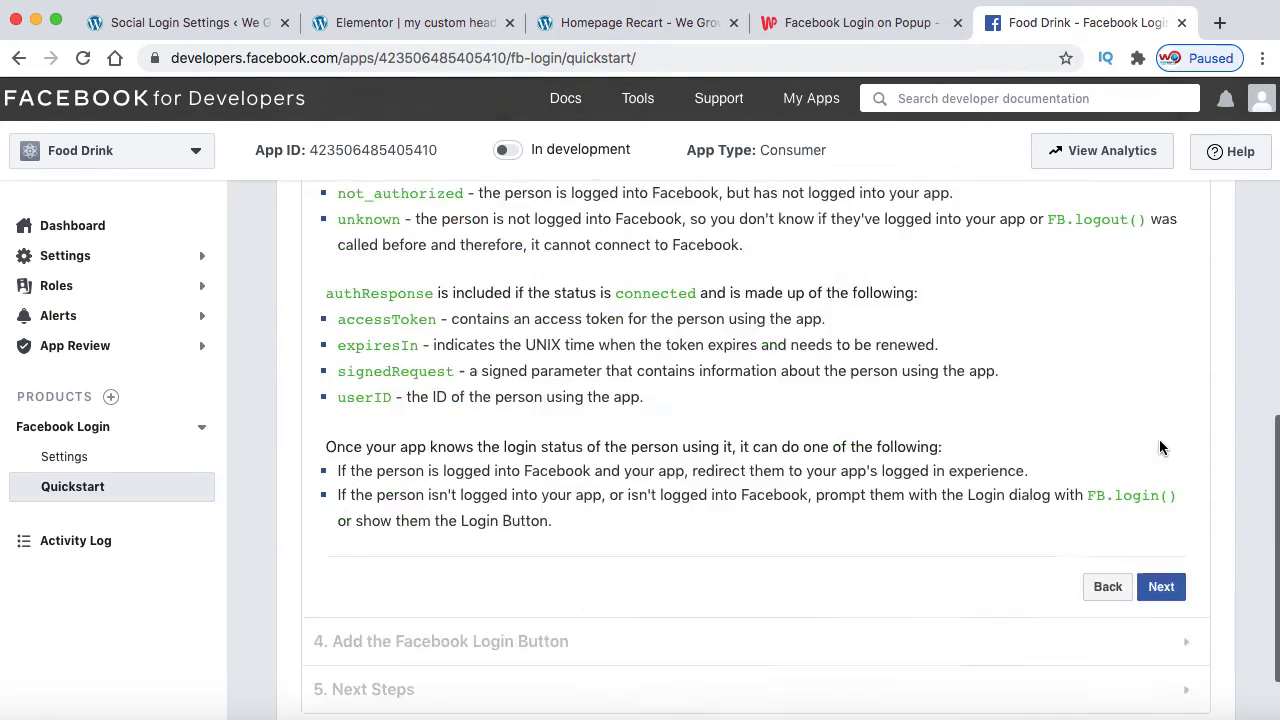
click(1160, 490)
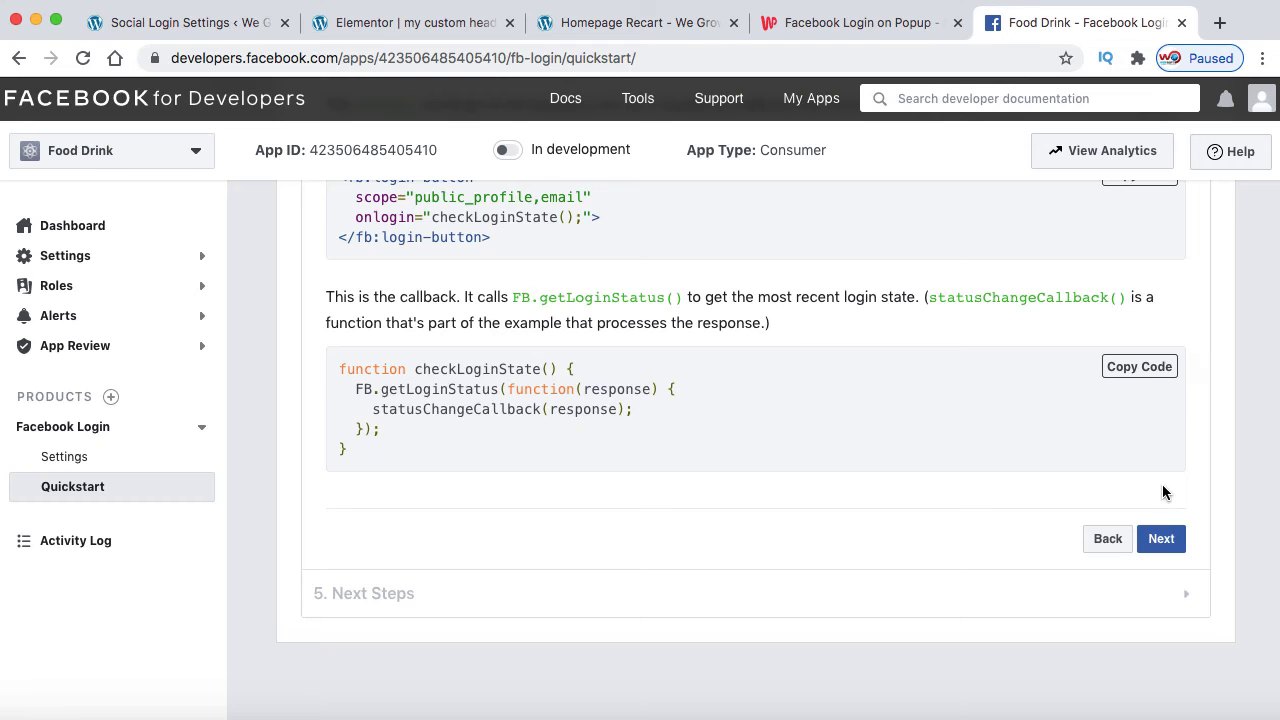
click(1161, 538)
scroll(1161, 532, down, 3)
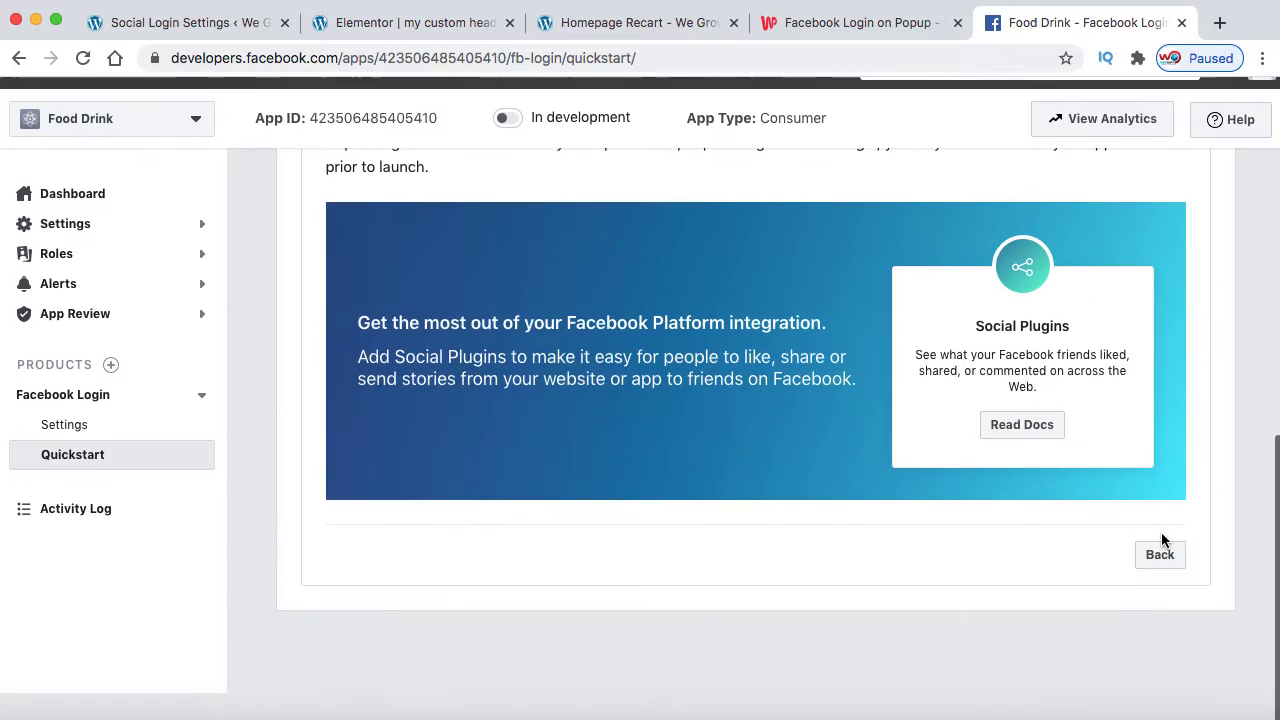
scroll(1161, 540, up, 1)
scroll(967, 584, up, 4)
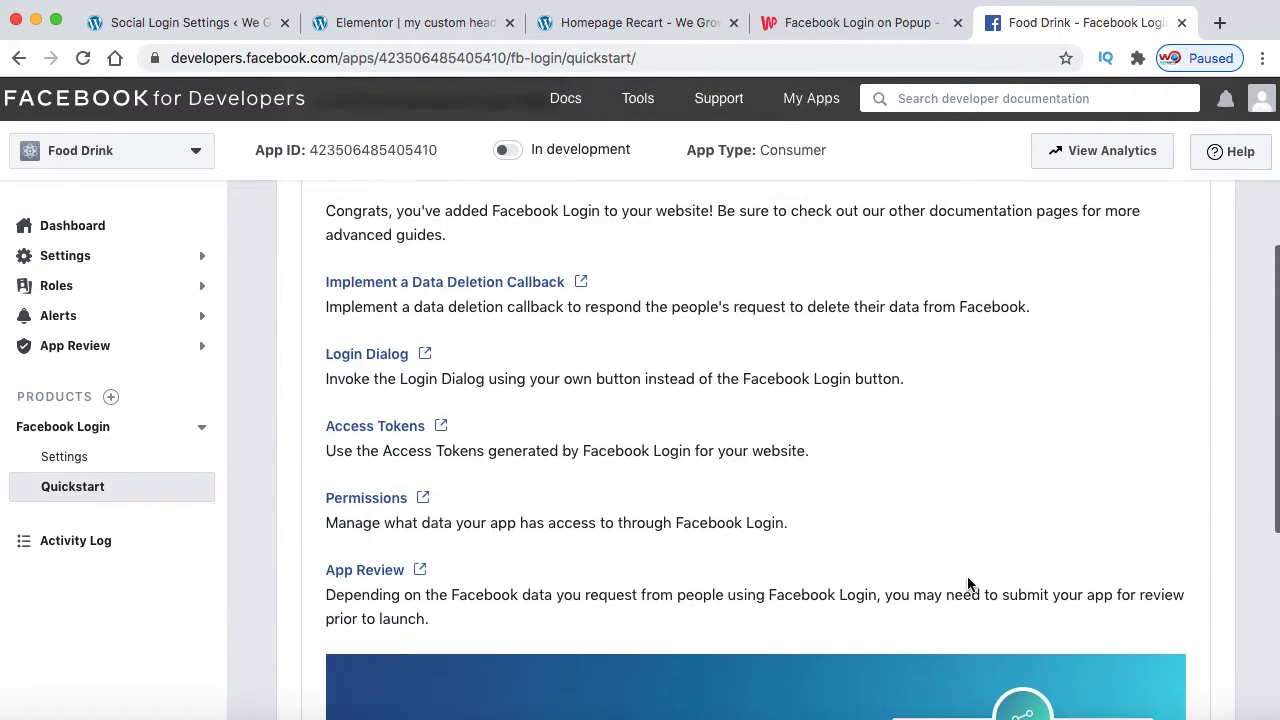
scroll(967, 584, up, 5)
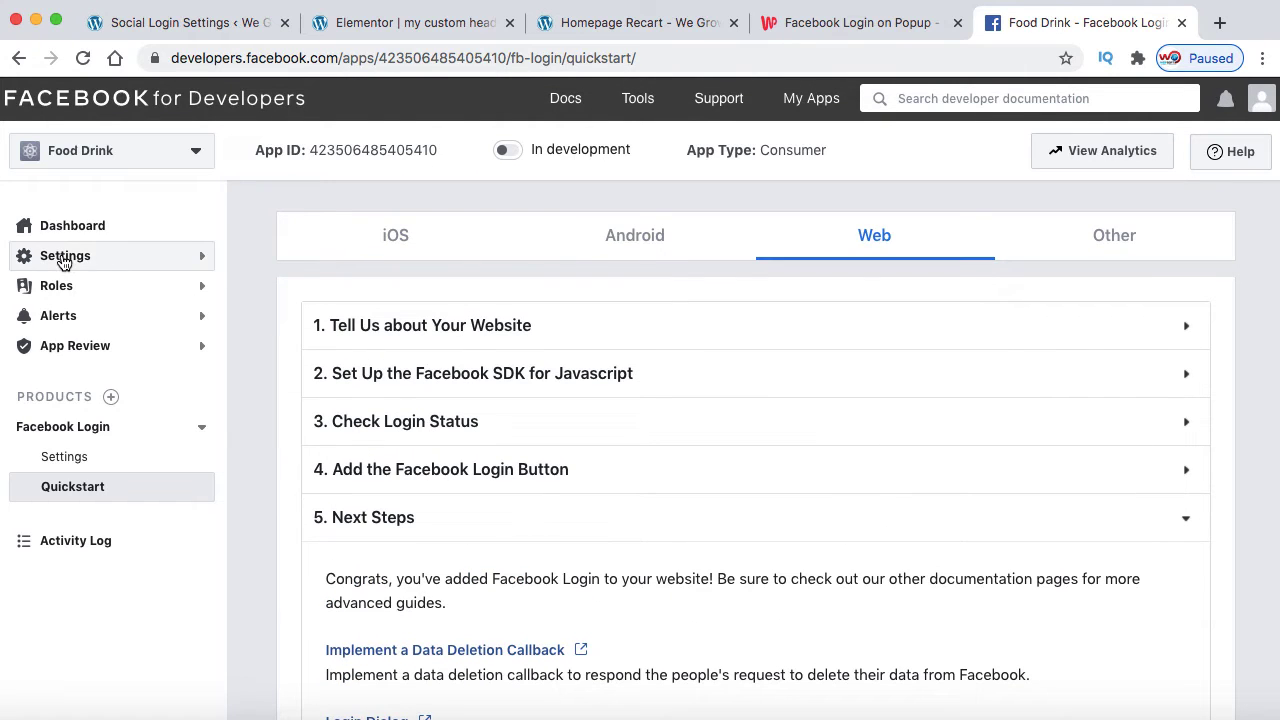
Open the Food Drink app's basic settings and enter fooddrink as its namespace
click(112, 258)
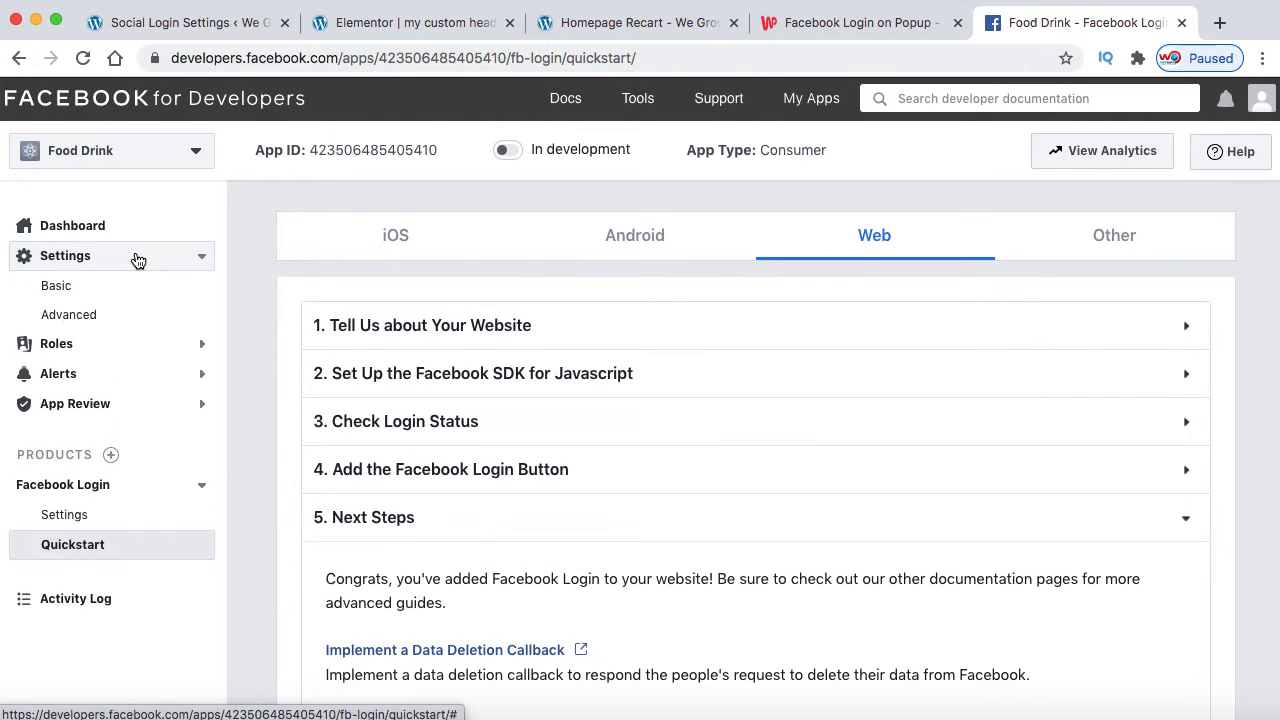
click(70, 289)
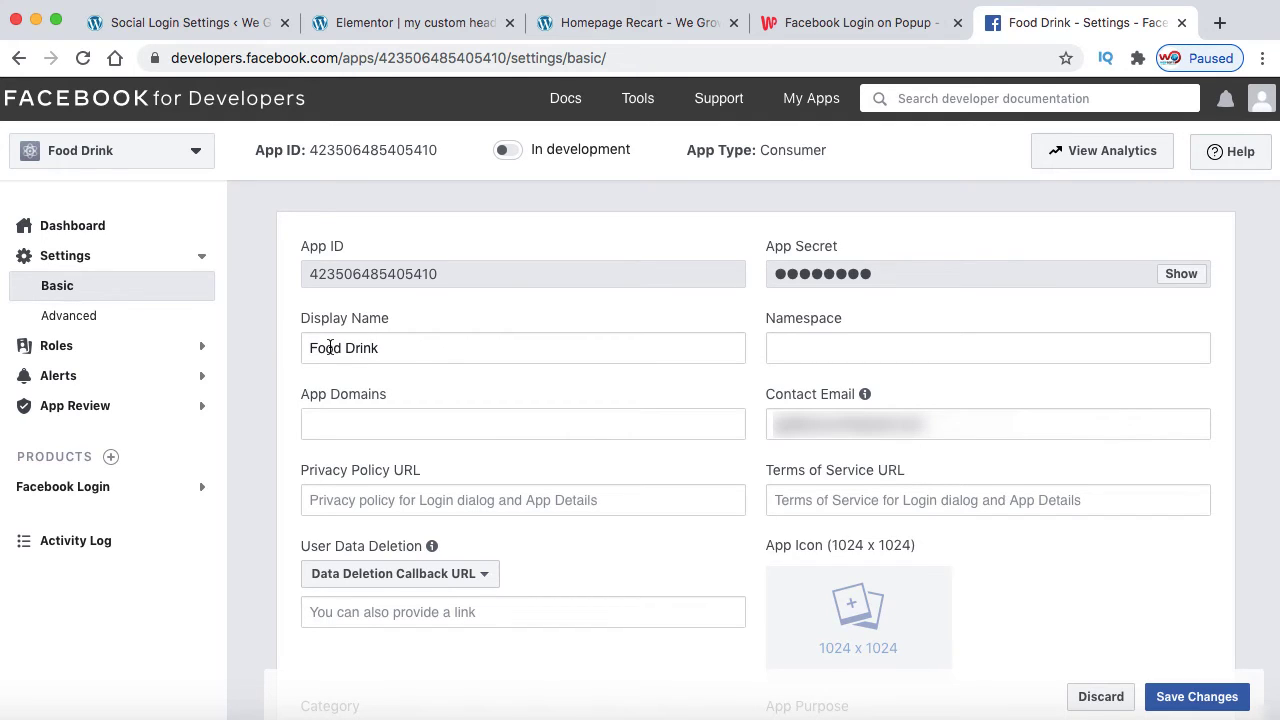
click(810, 347)
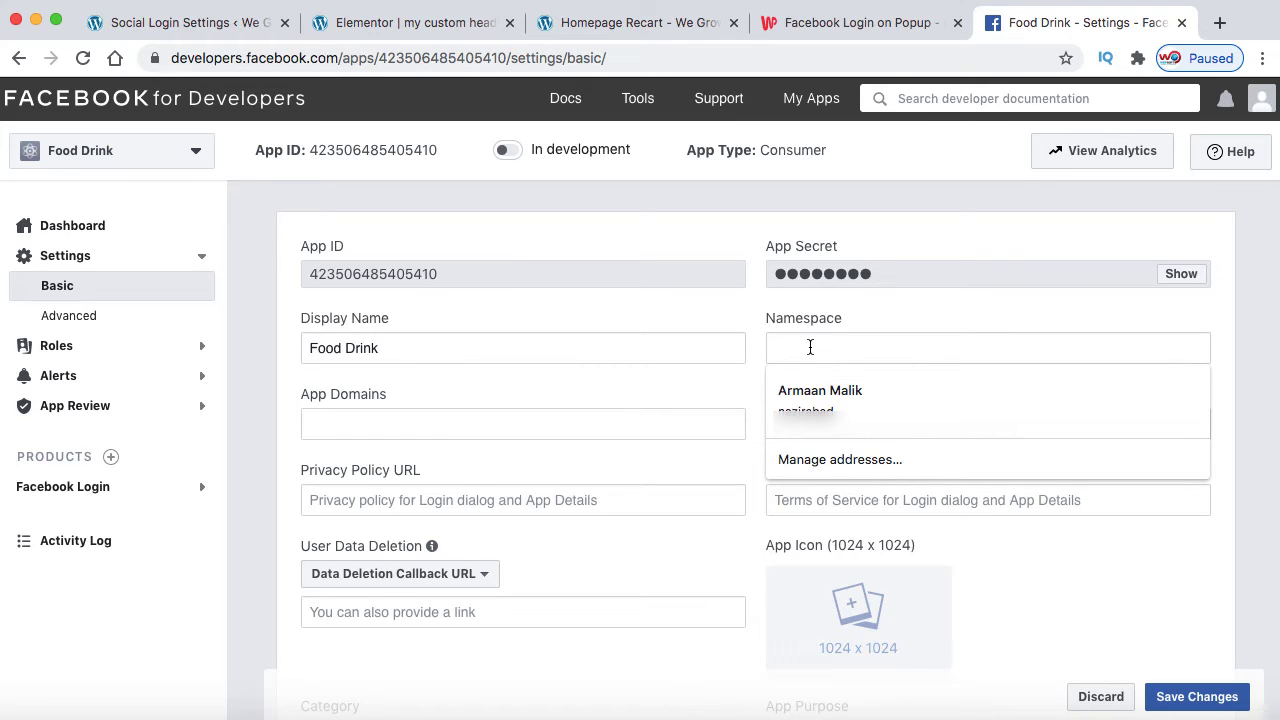
text(fooddrink)
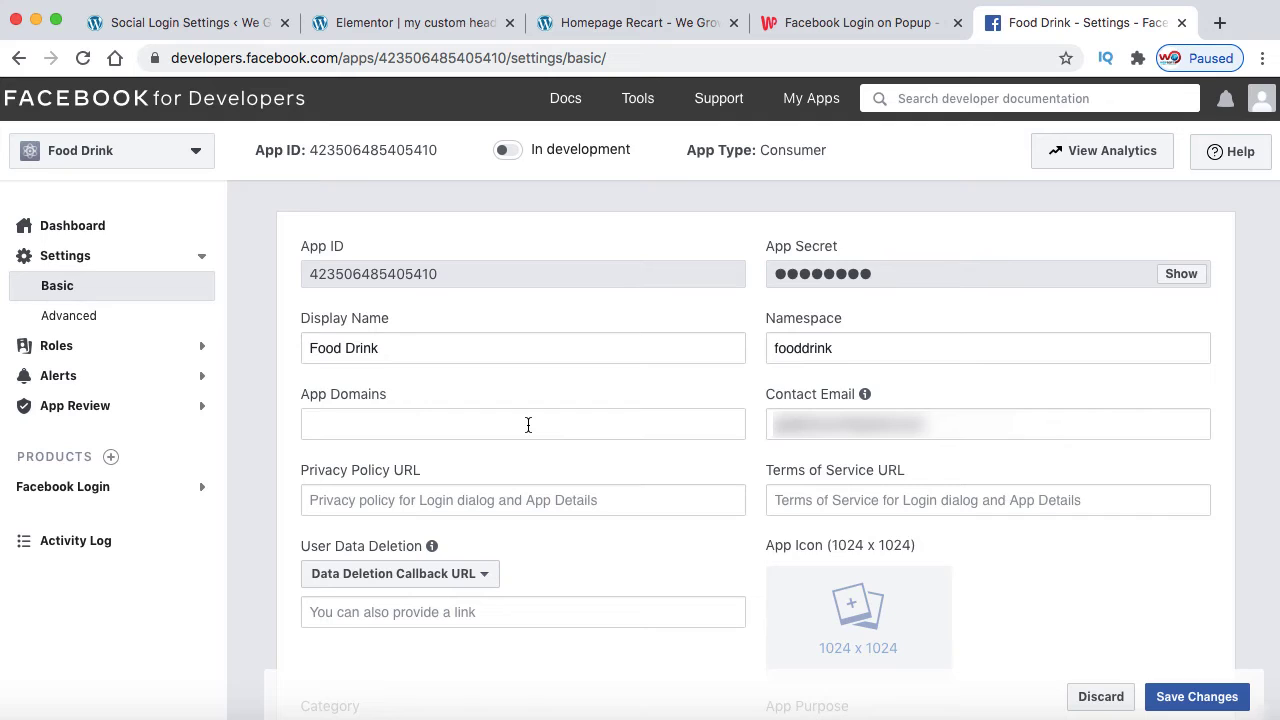
text(h)
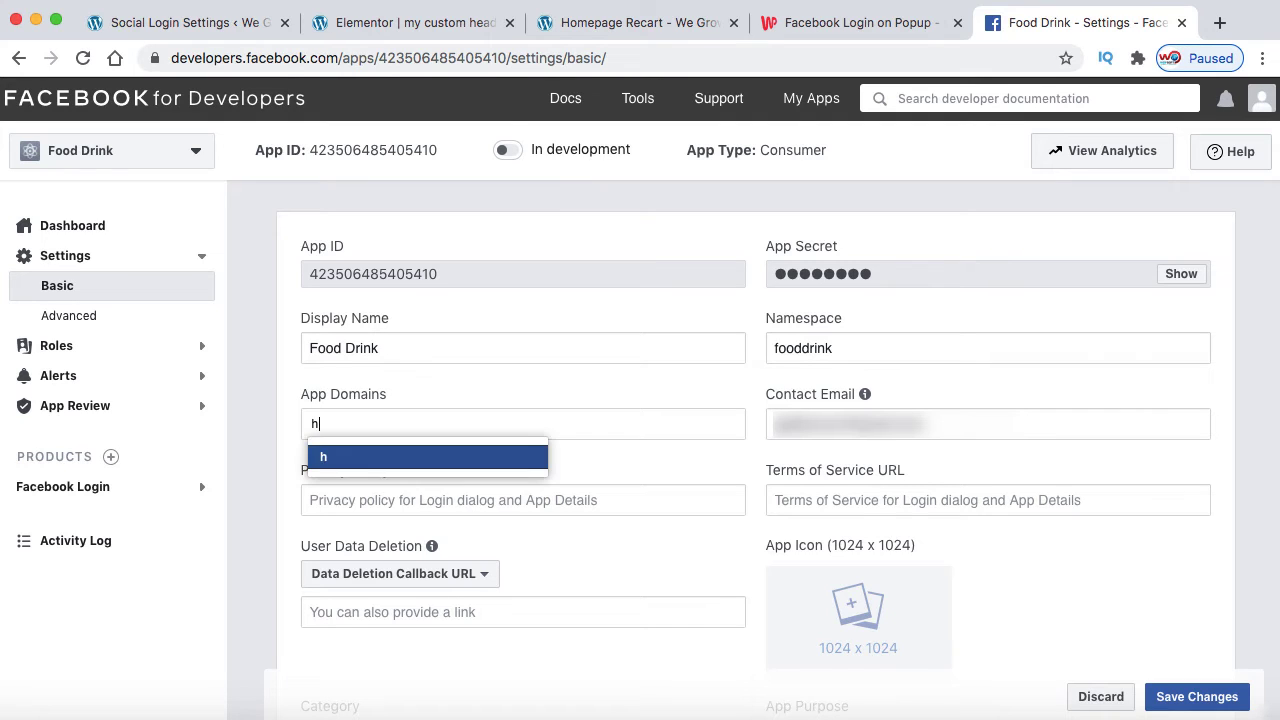
text(ttp://fooddrink.)
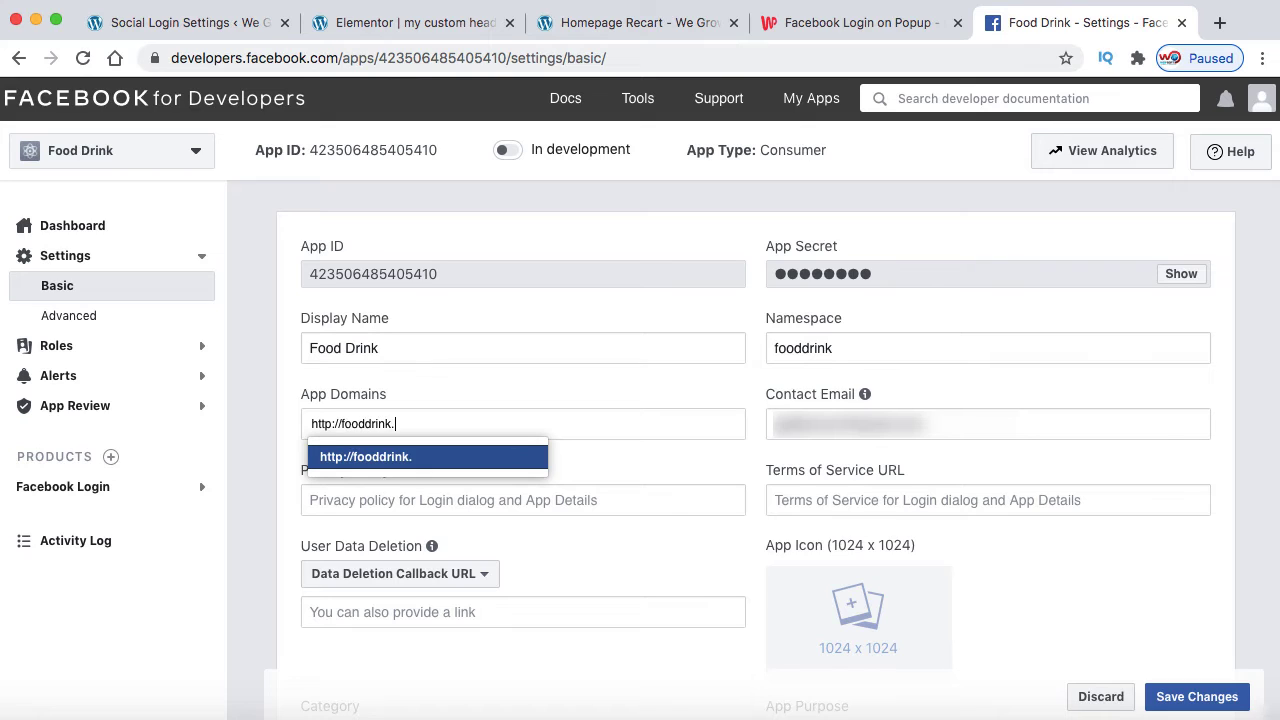
text(in)
click(445, 457)
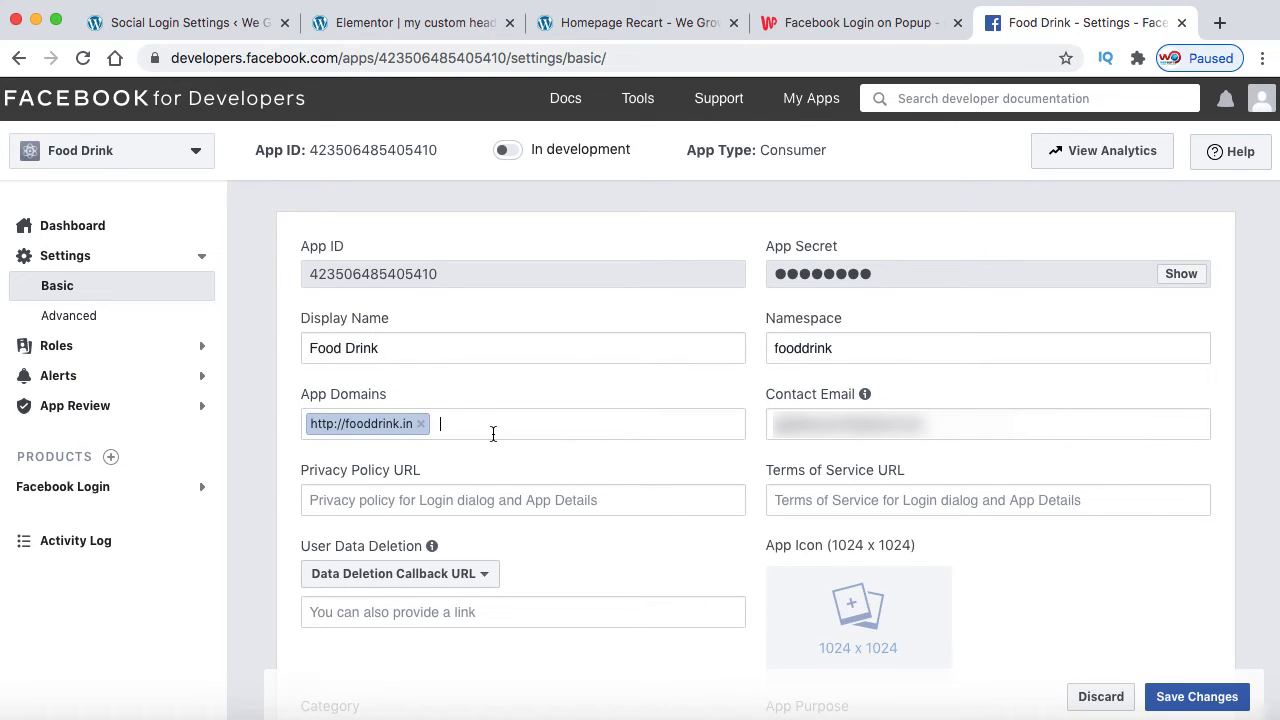
text(foo)
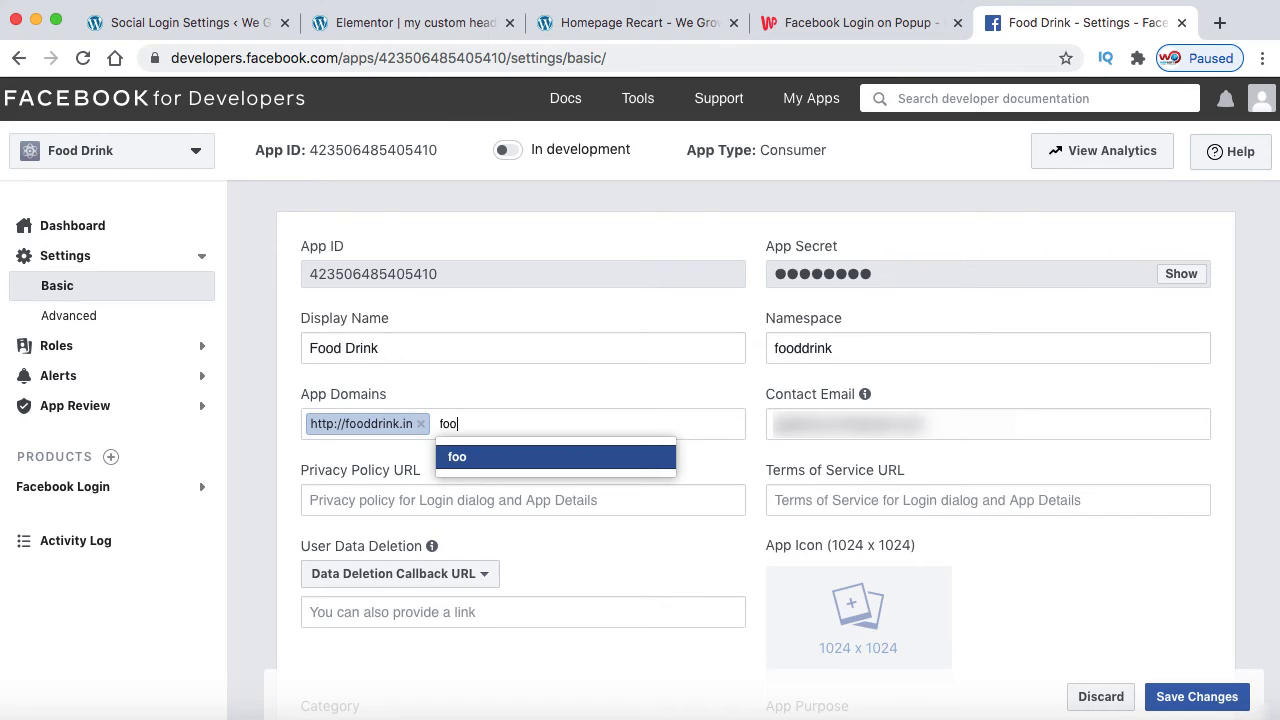
text(ddrink.in)
click(510, 458)
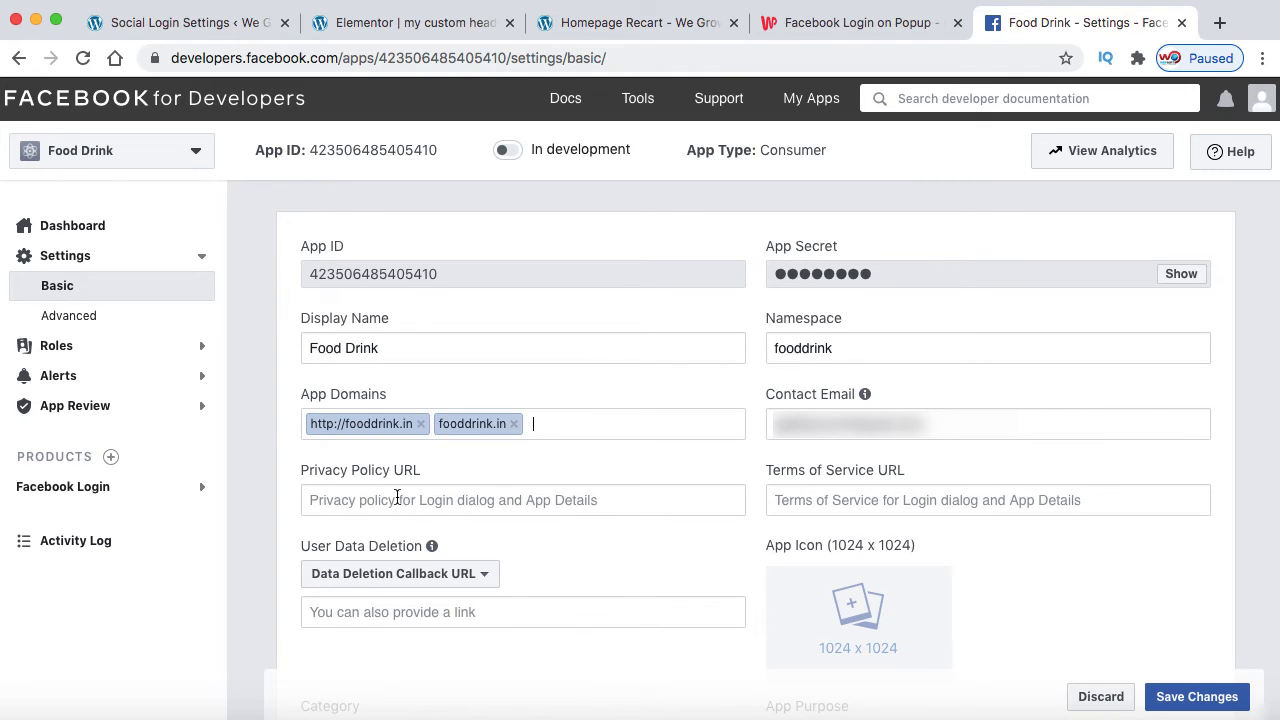
Copy the Privacy Policy link address from the store homepage's footer and paste it as the app's Privacy Policy URL
click(628, 22)
scroll(638, 400, down, 20)
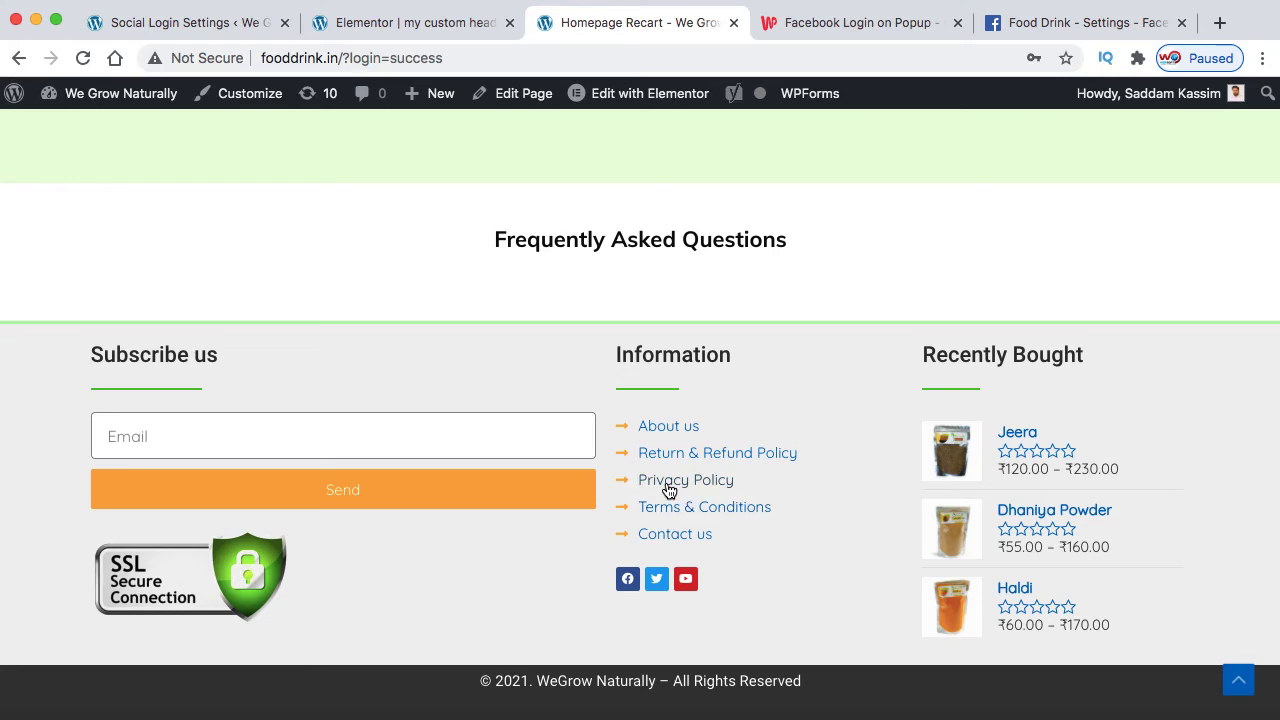
right_click(668, 487)
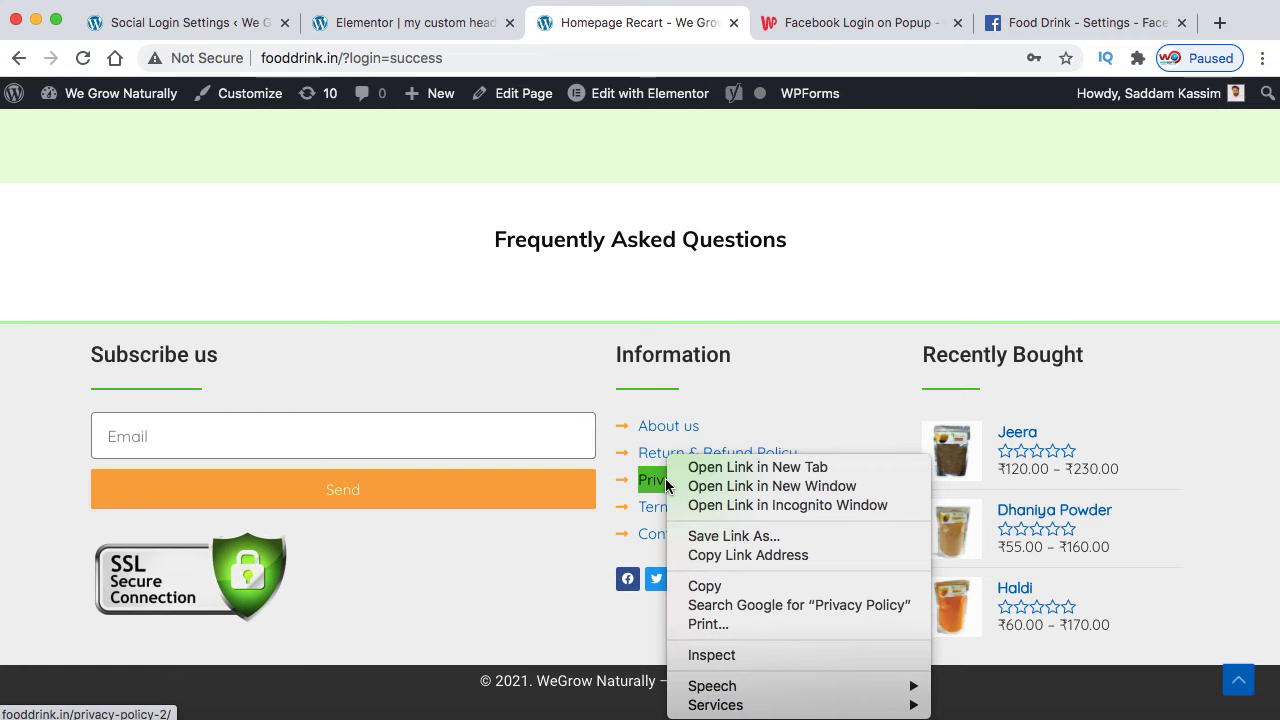
click(716, 556)
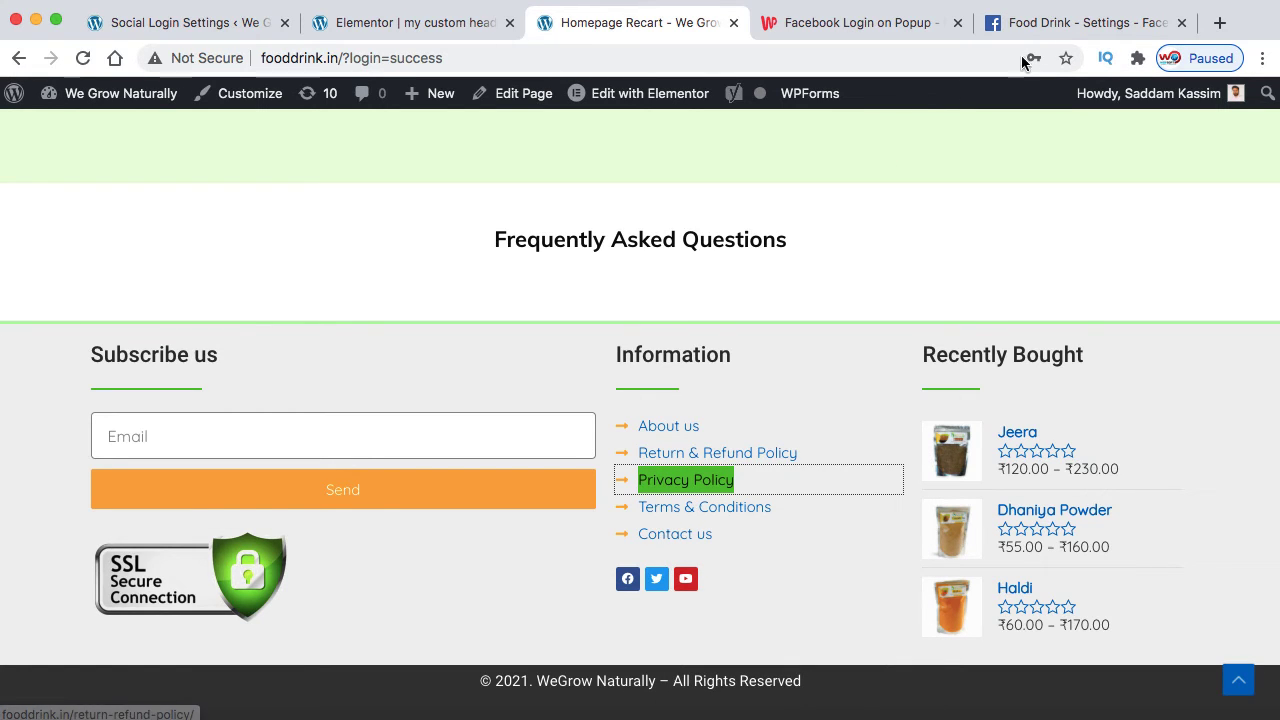
click(1043, 24)
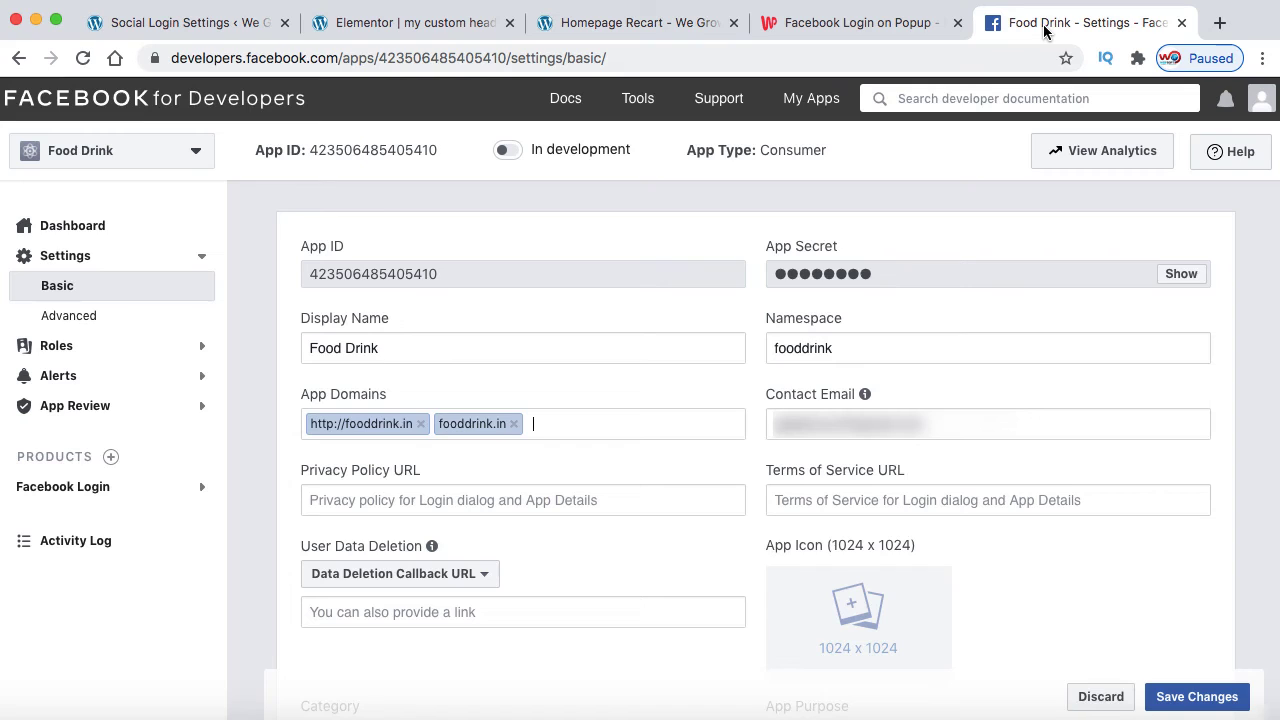
click(456, 505)
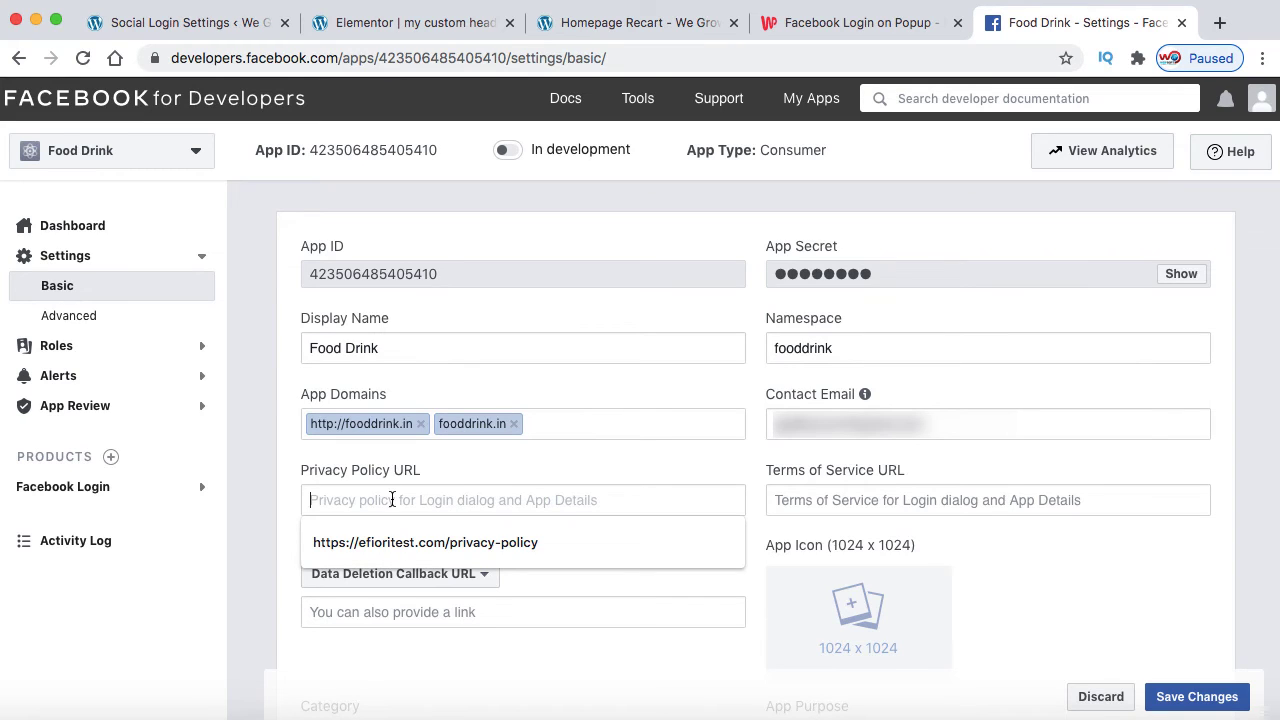
key(super+v)
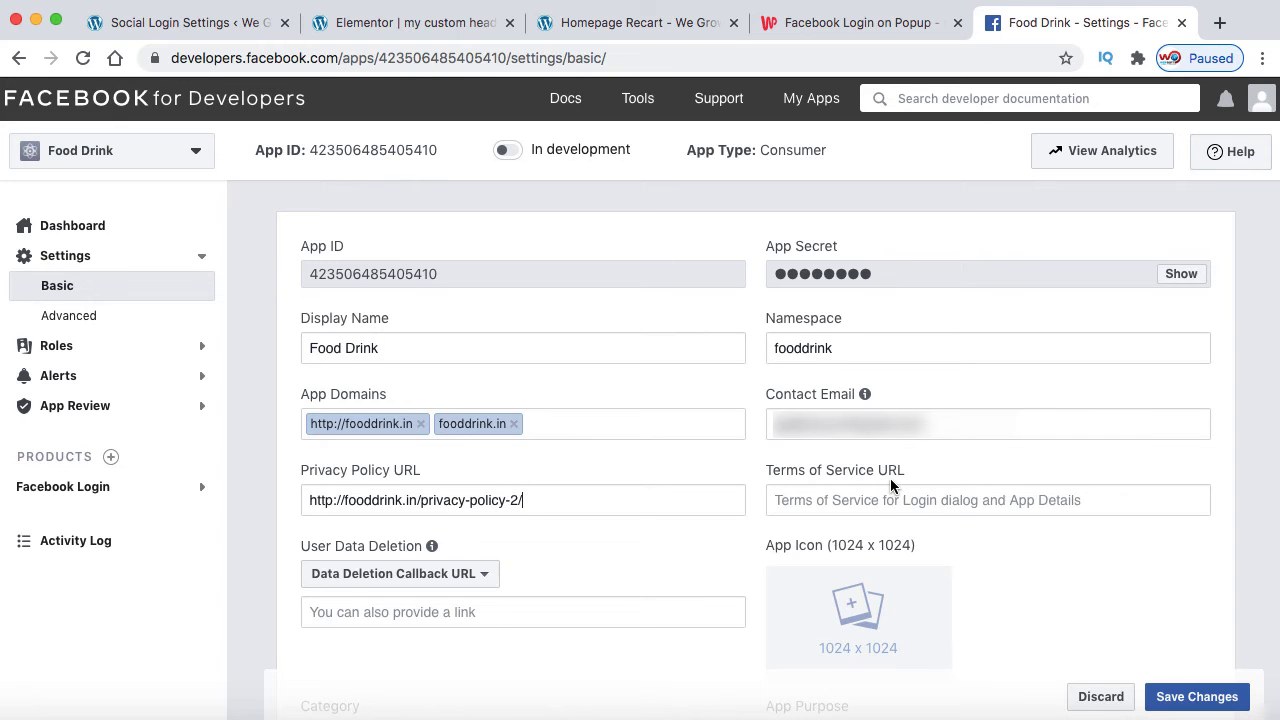
Copy the Terms & Conditions link address from the store's footer and paste it as the app's Terms of Service URL
click(572, 25)
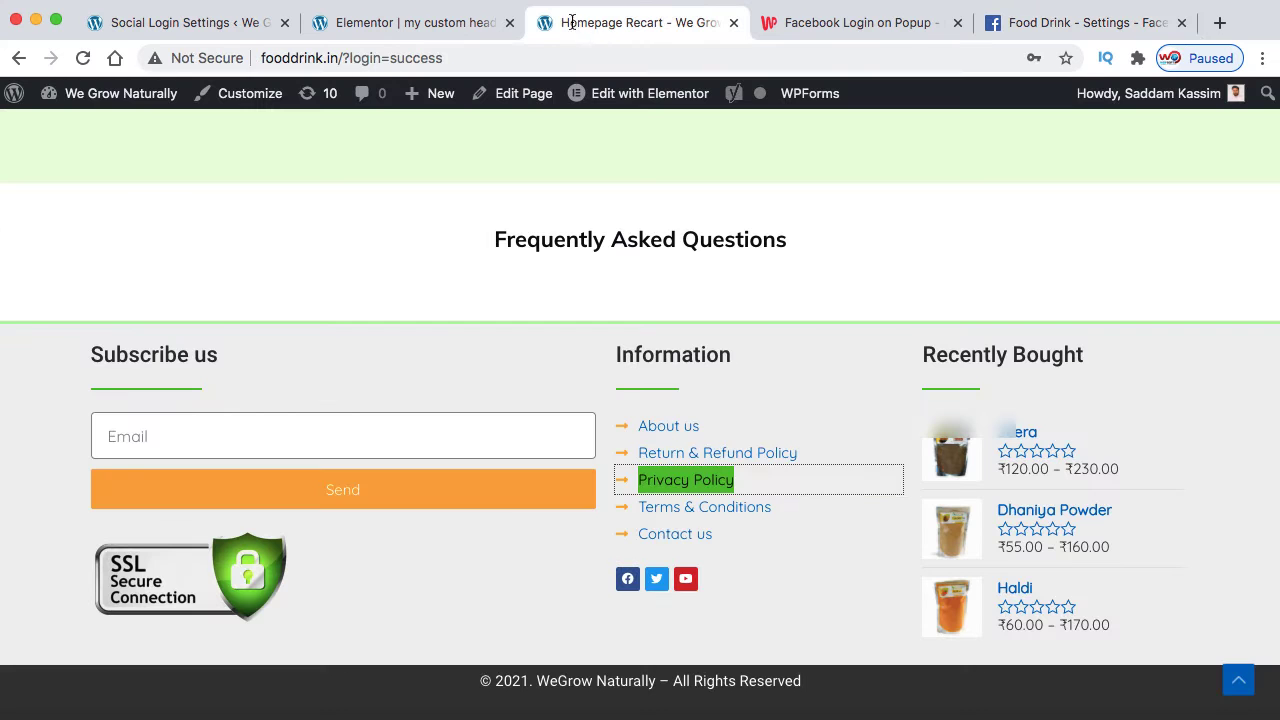
right_click(716, 510)
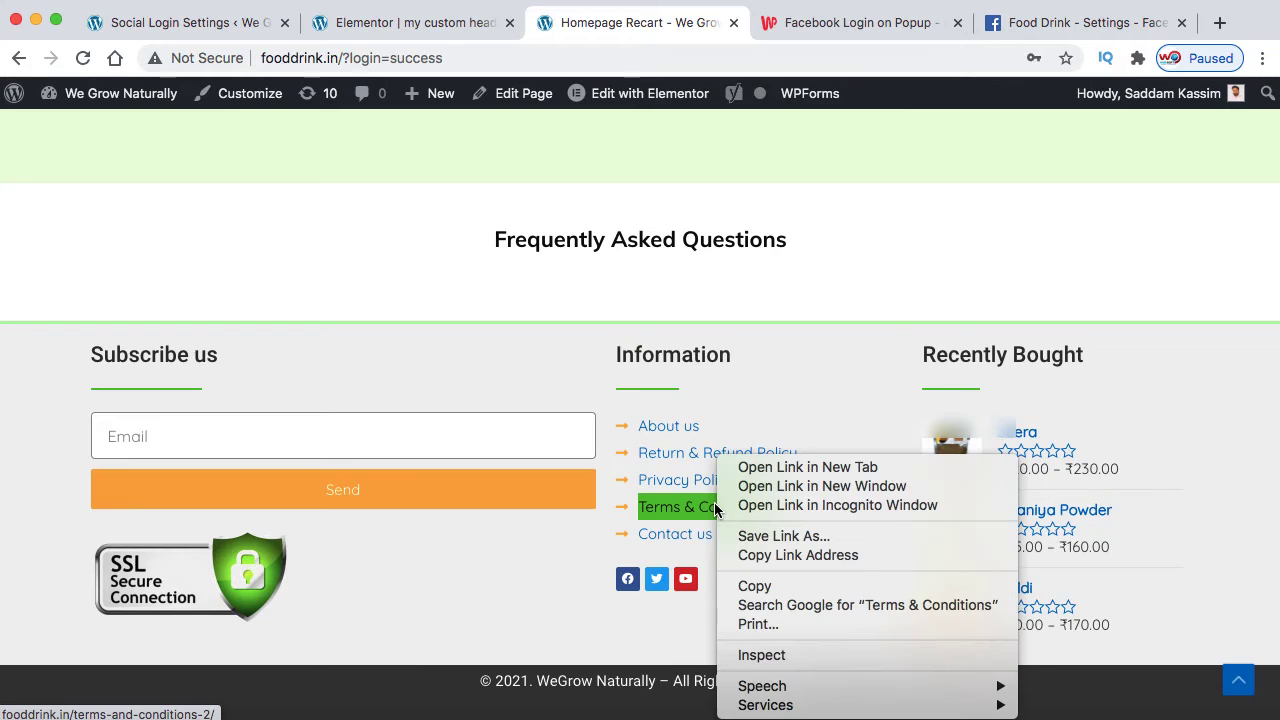
click(758, 556)
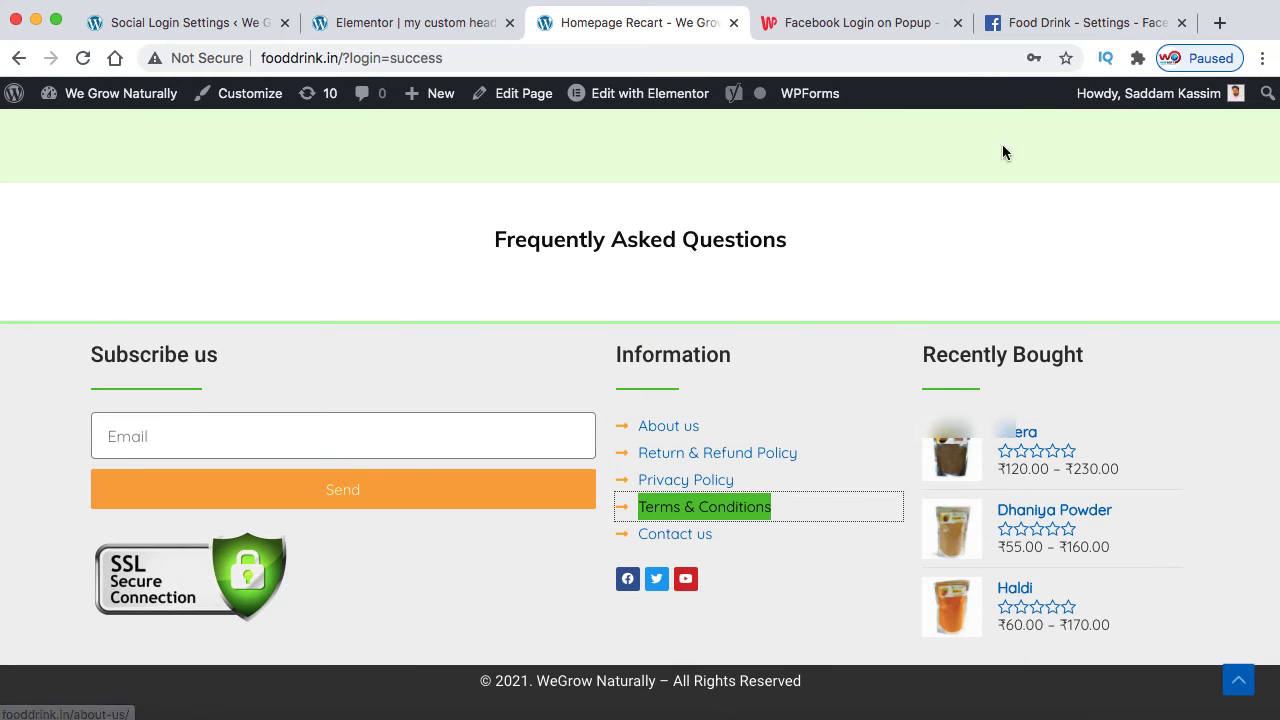
click(1050, 22)
click(846, 500)
key(ctrl+v)
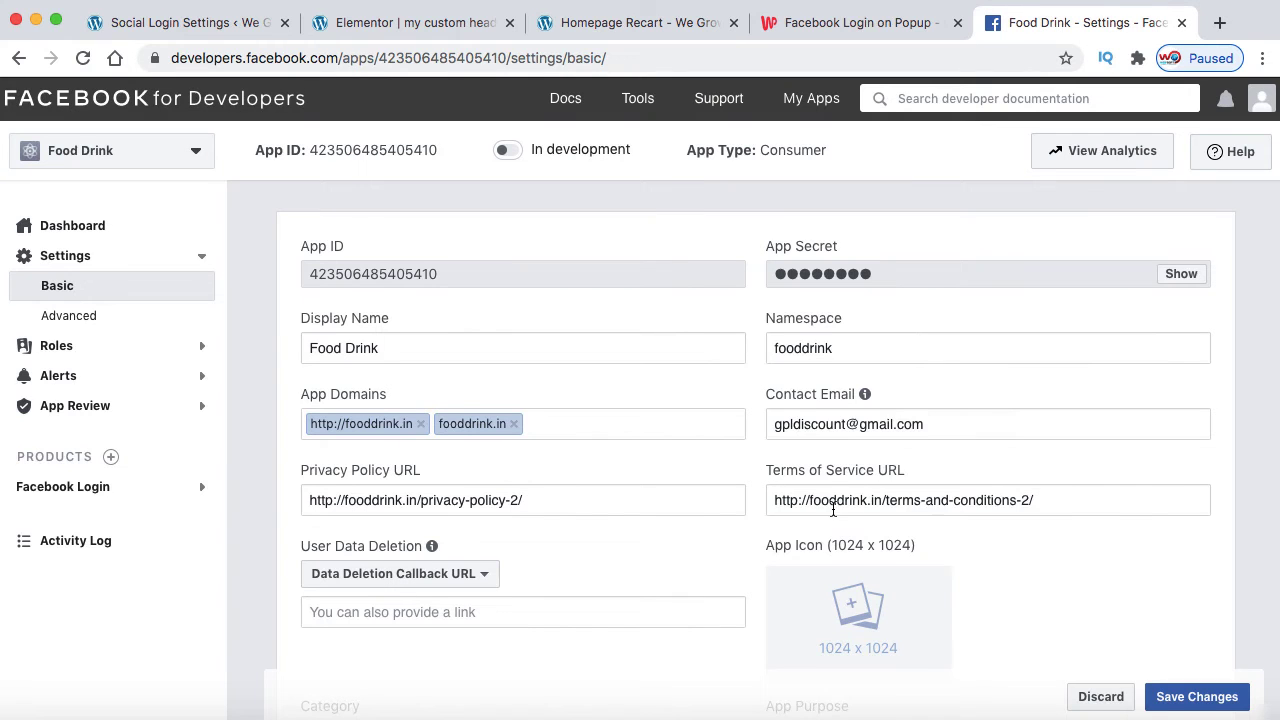
Upload the image 4950546.png from the Login/Signup Popup folder as the app icon
scroll(835, 516, down, 2)
scroll(835, 516, down, 2)
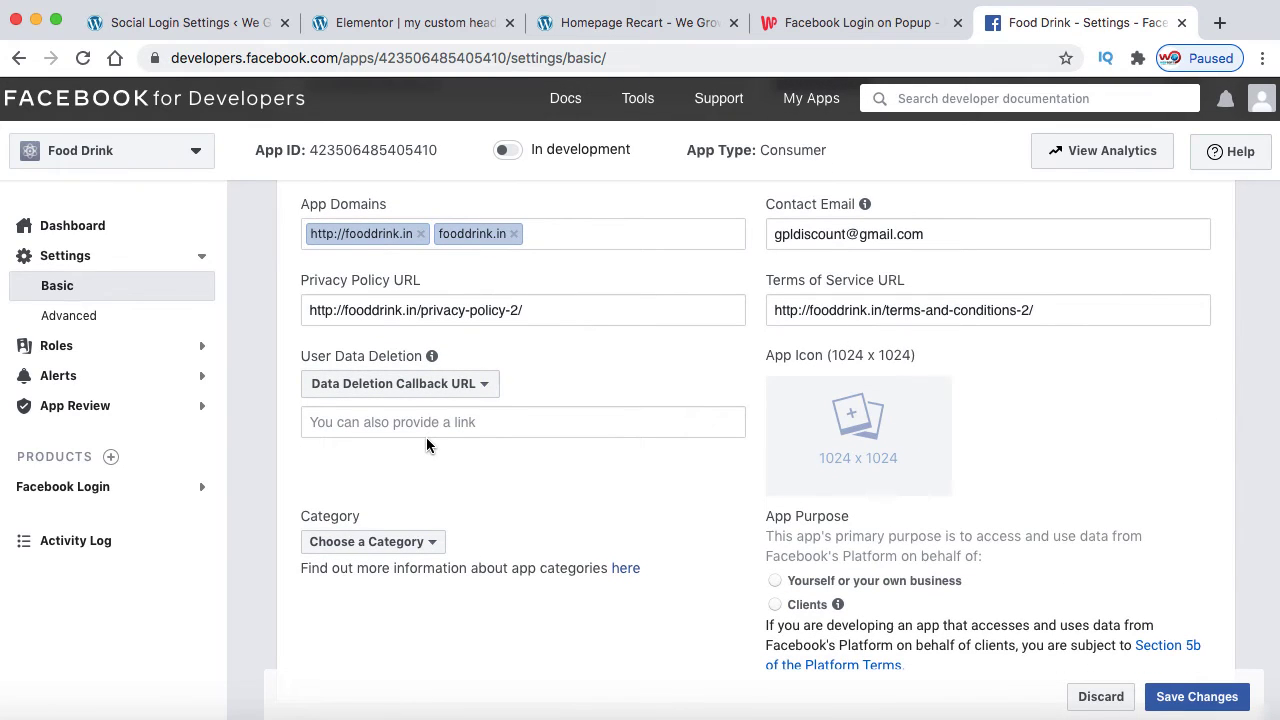
mouse_move(856, 424)
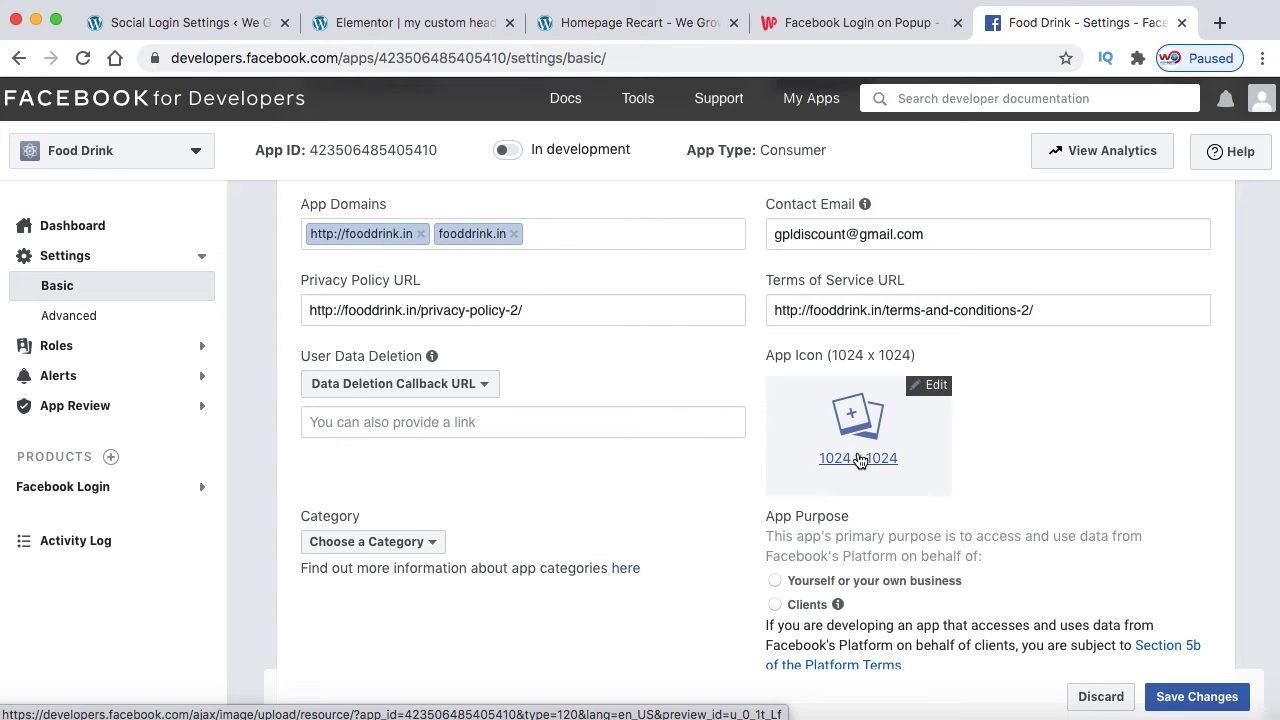
click(858, 458)
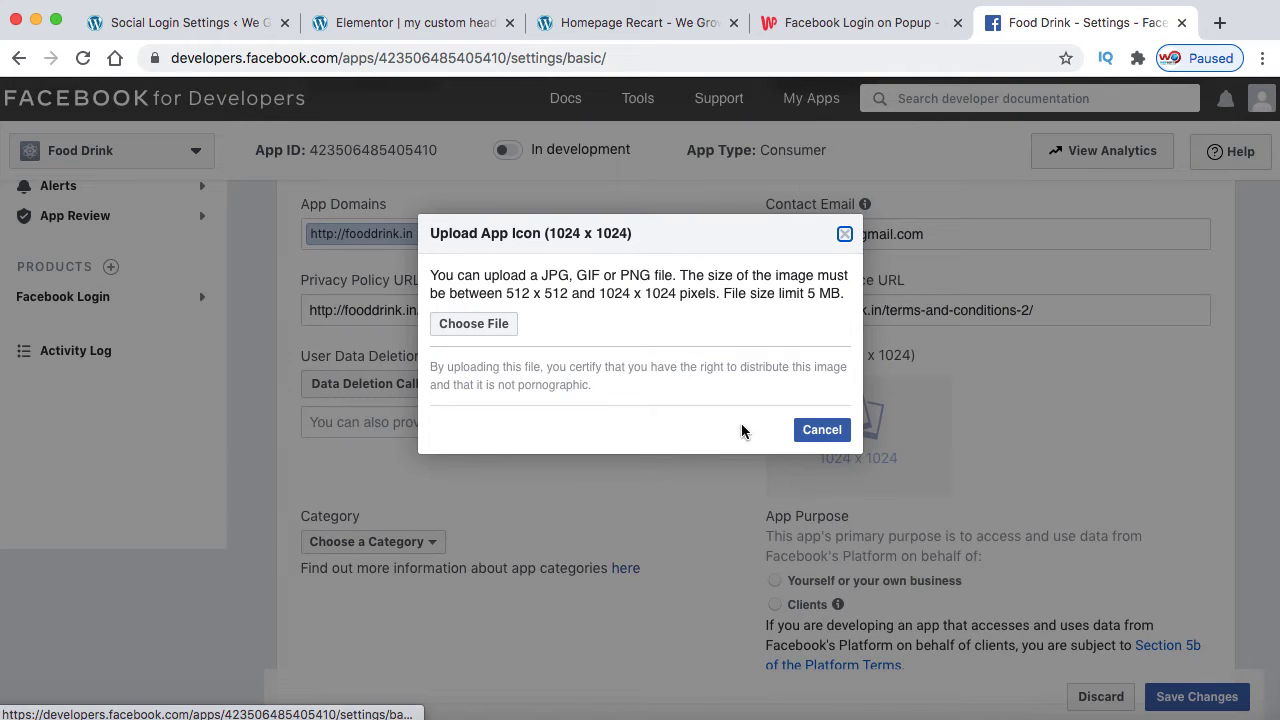
click(497, 328)
click(245, 137)
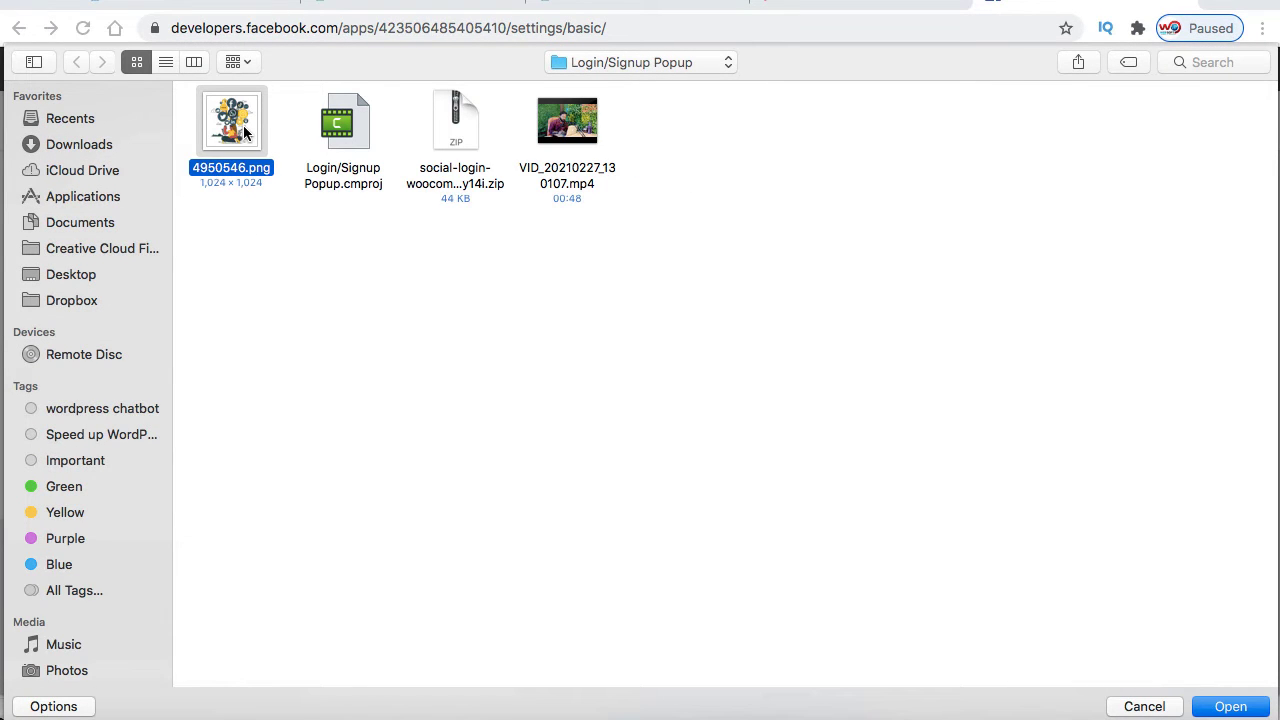
click(1230, 707)
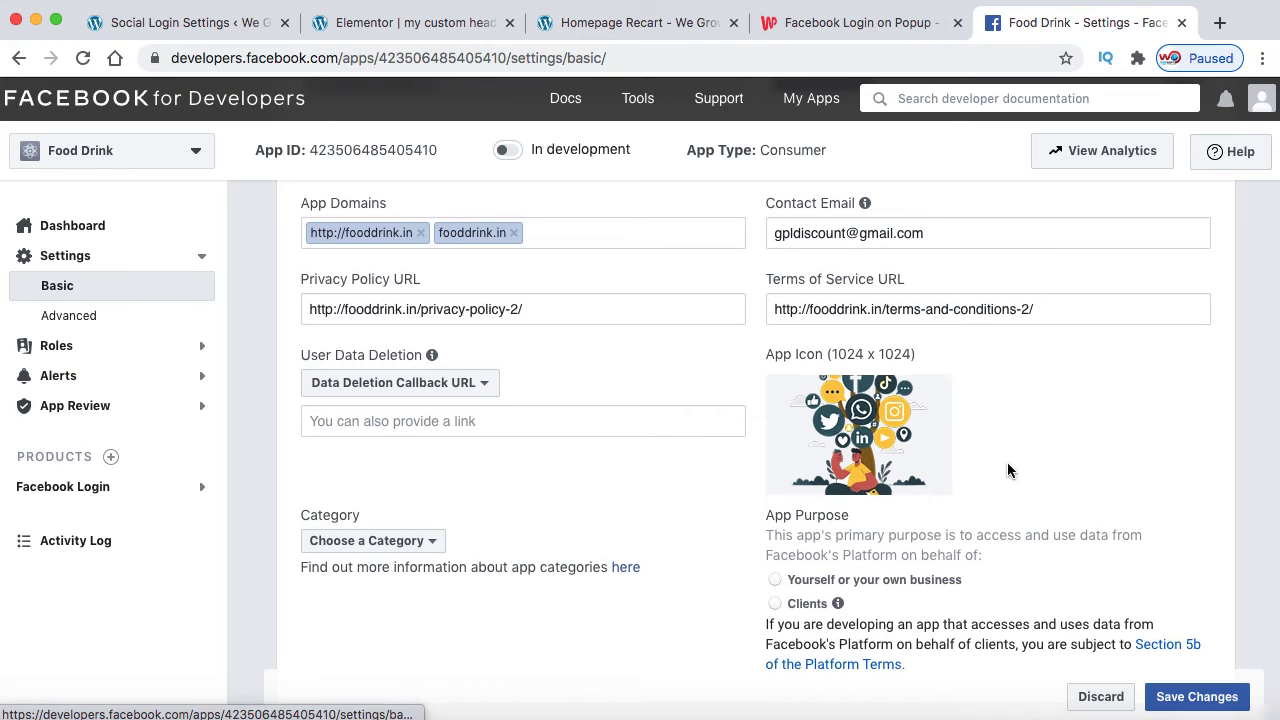
Set the app purpose to Yourself or your own business and save the basic settings
scroll(888, 457, down, 2)
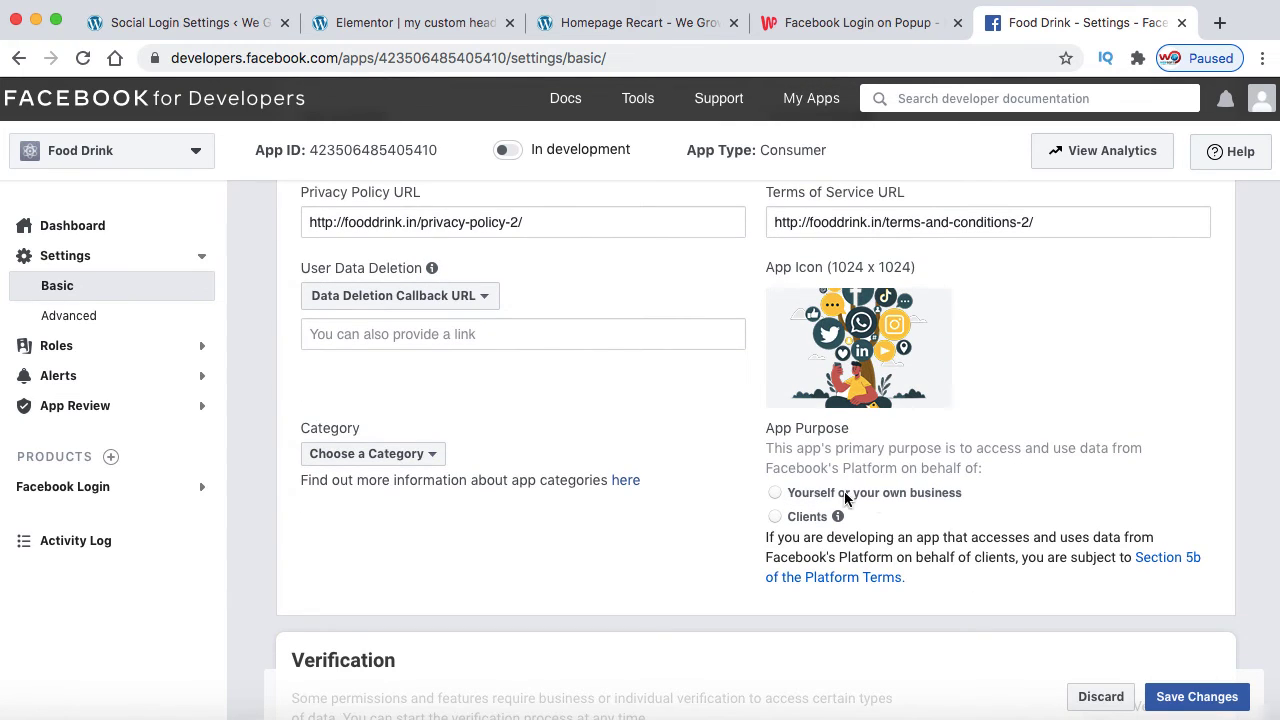
click(775, 493)
scroll(777, 497, down, 5)
scroll(776, 498, down, 1)
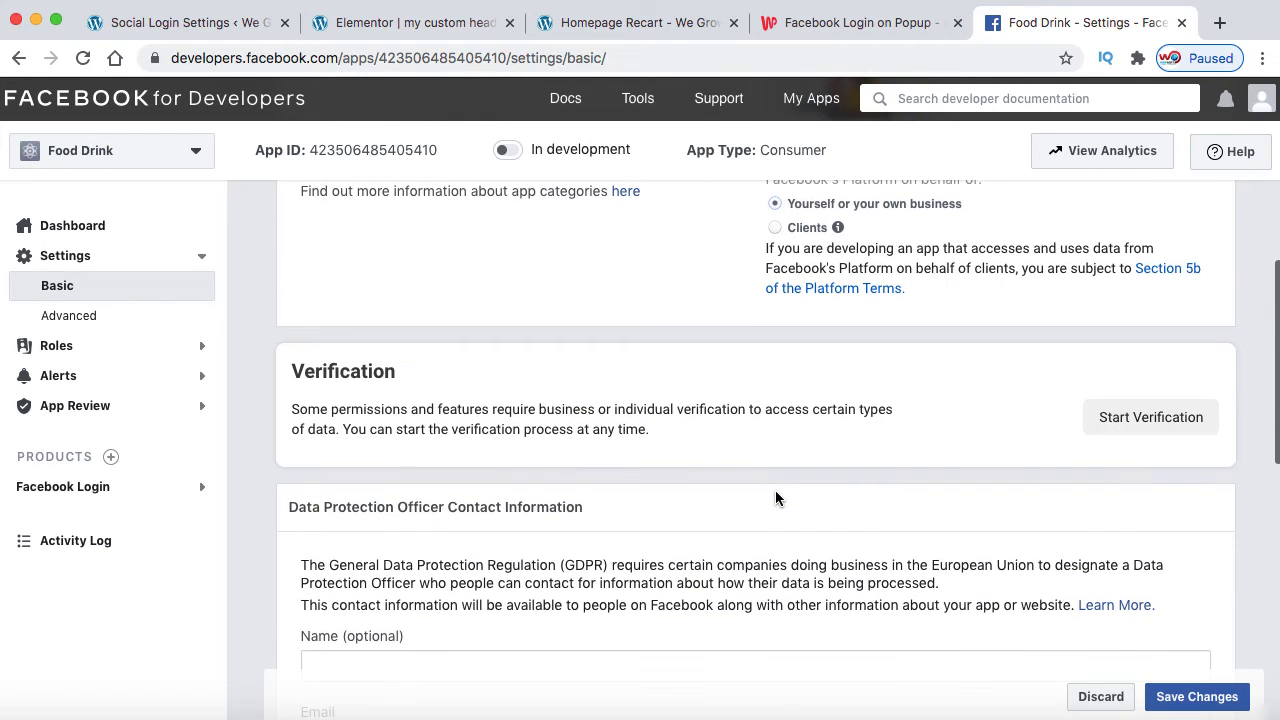
scroll(810, 531, down, 1)
scroll(810, 531, down, 15)
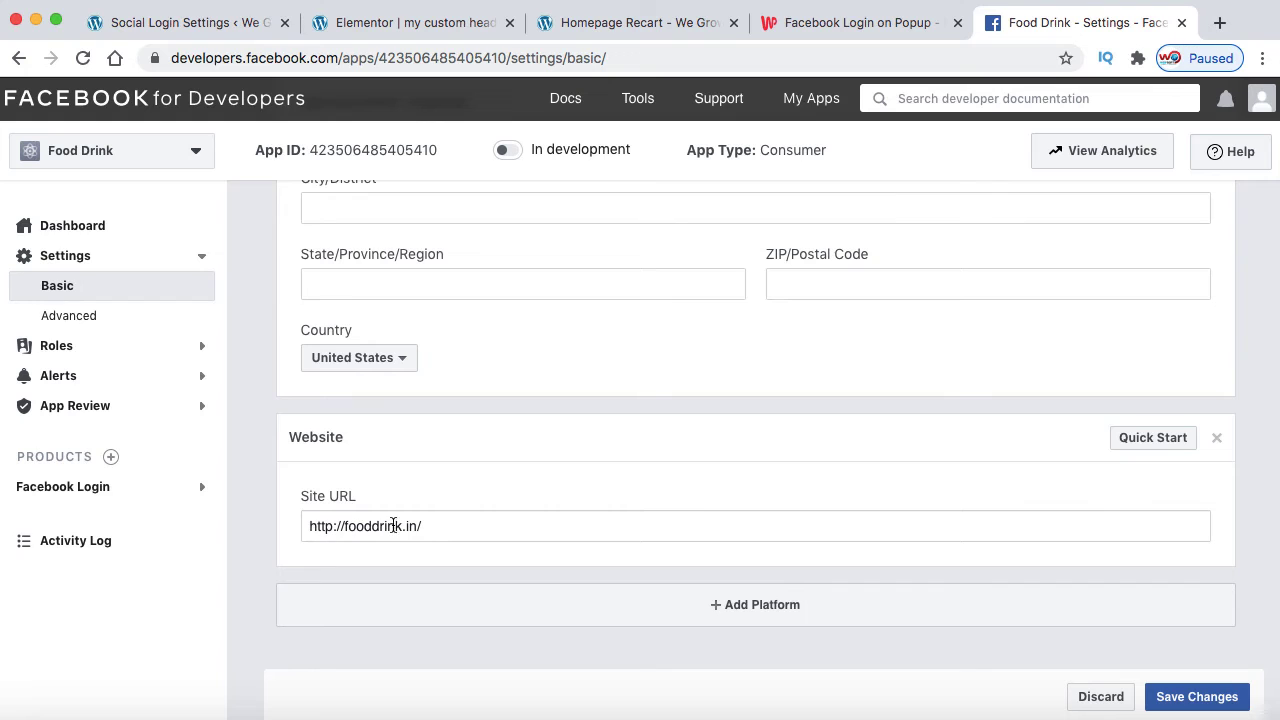
click(1190, 696)
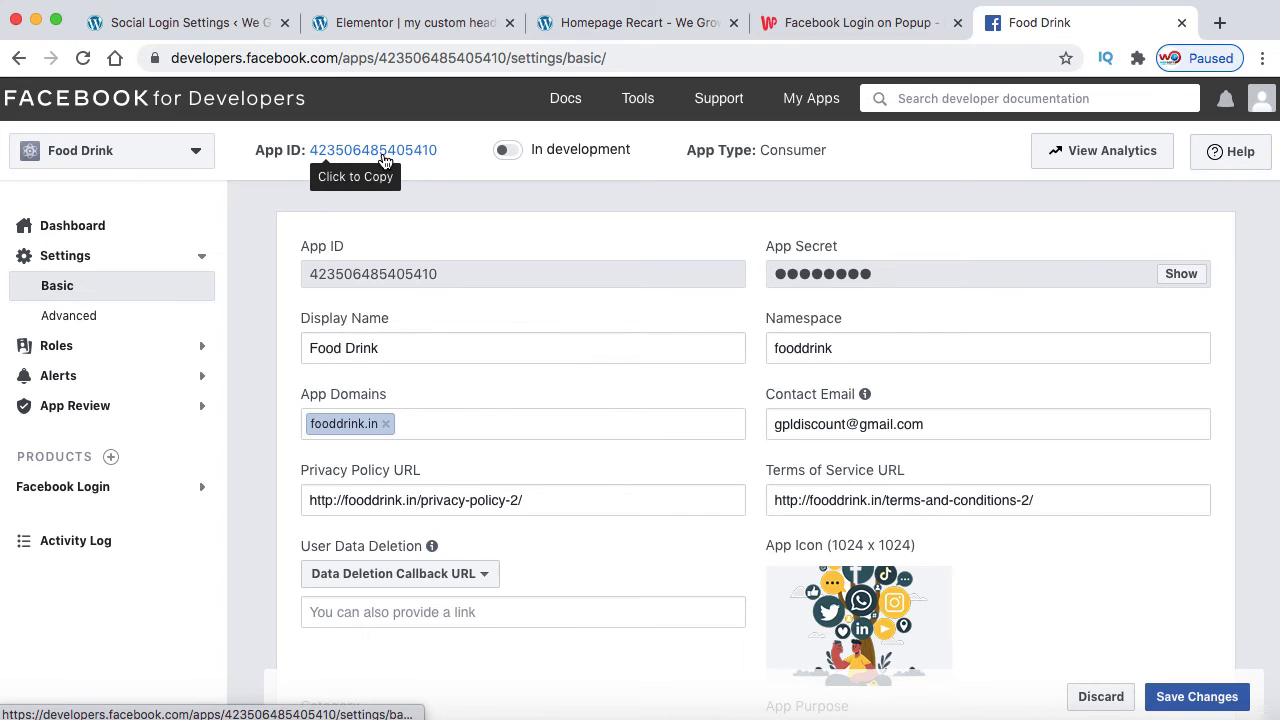
click(214, 22)
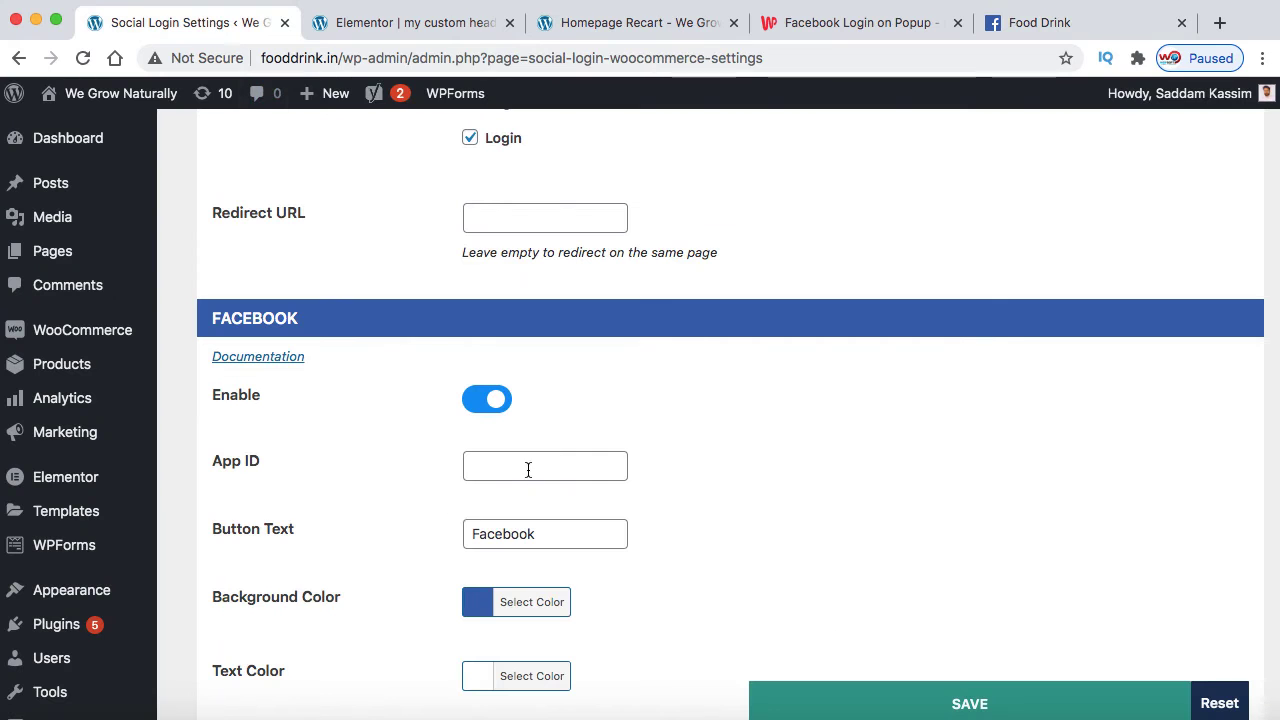
click(1032, 24)
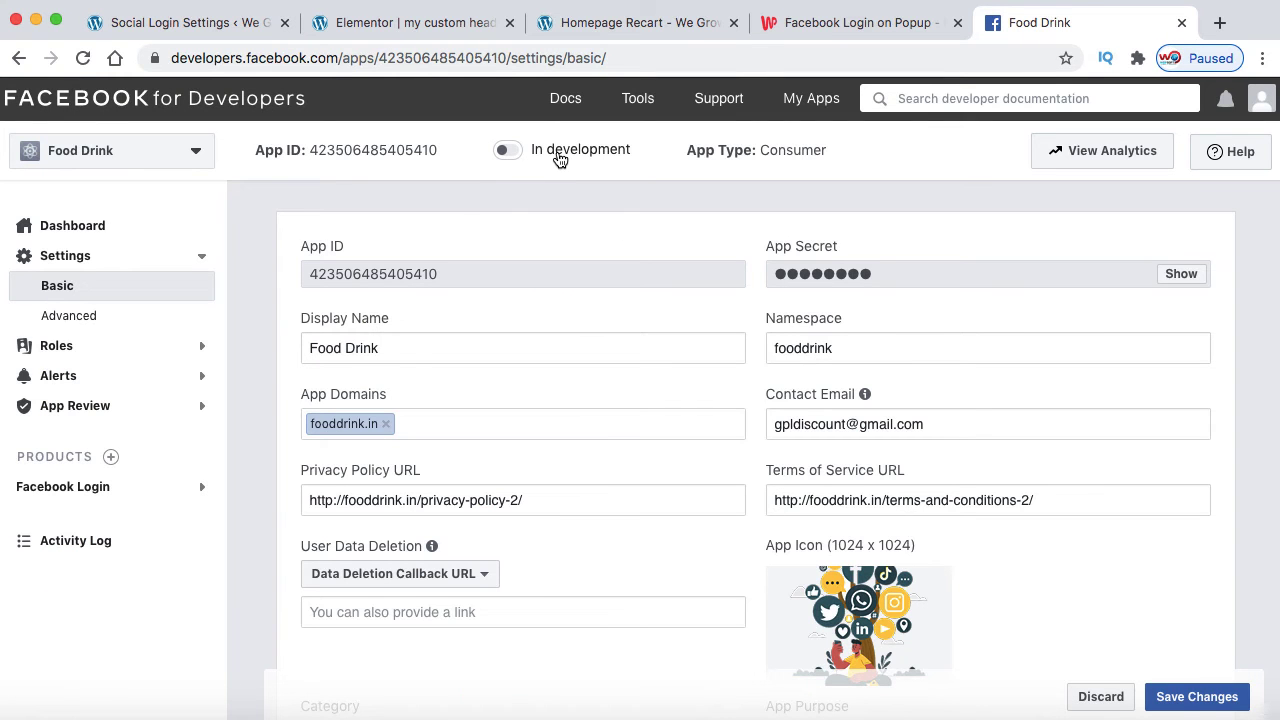
click(508, 152)
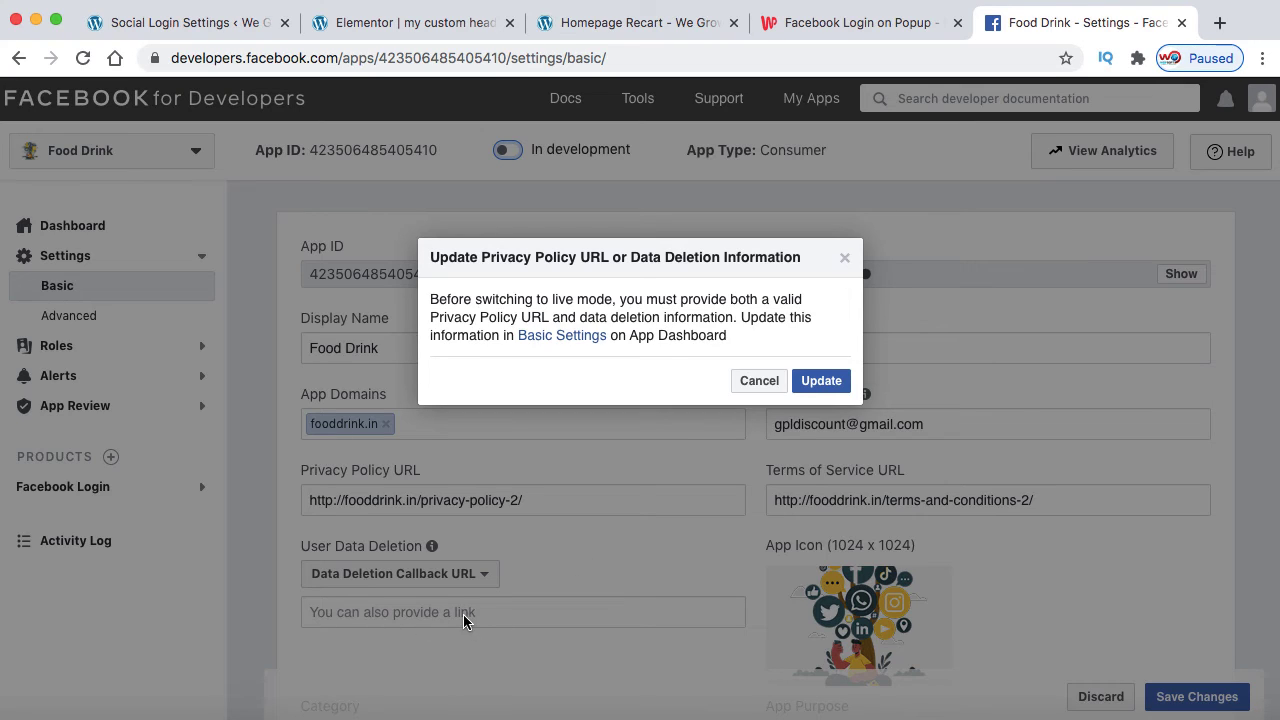
click(757, 381)
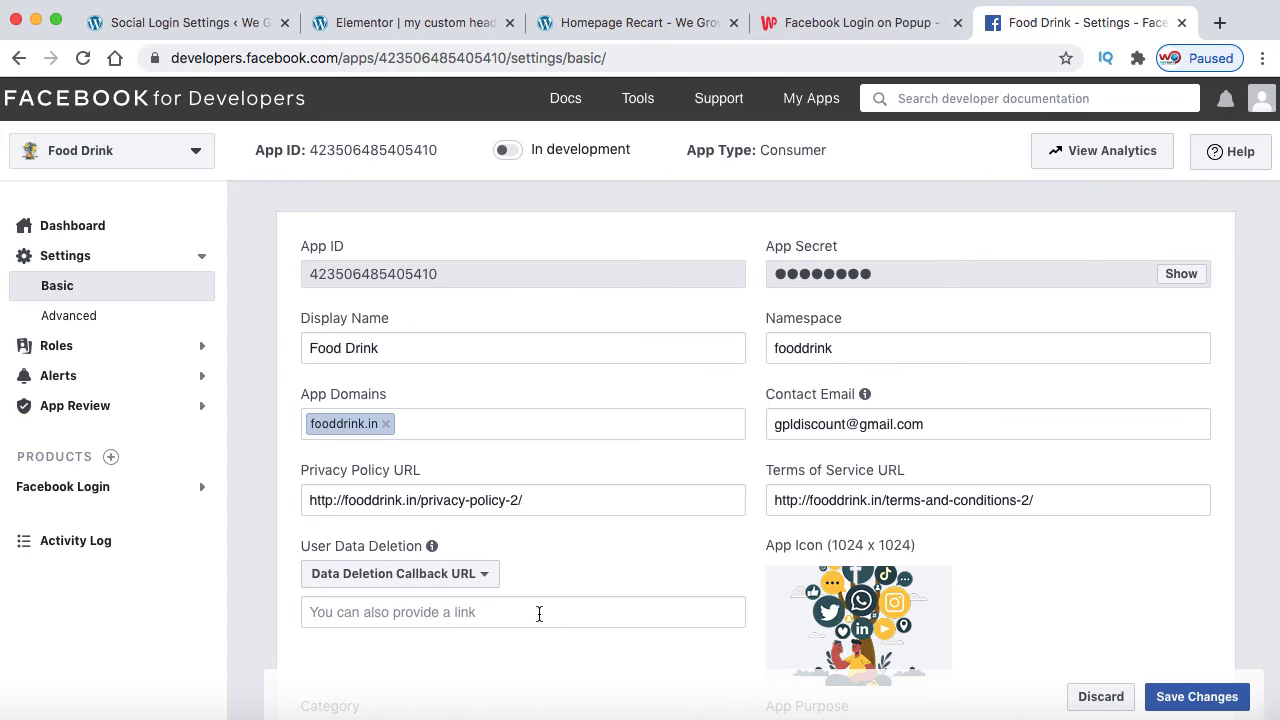
click(488, 613)
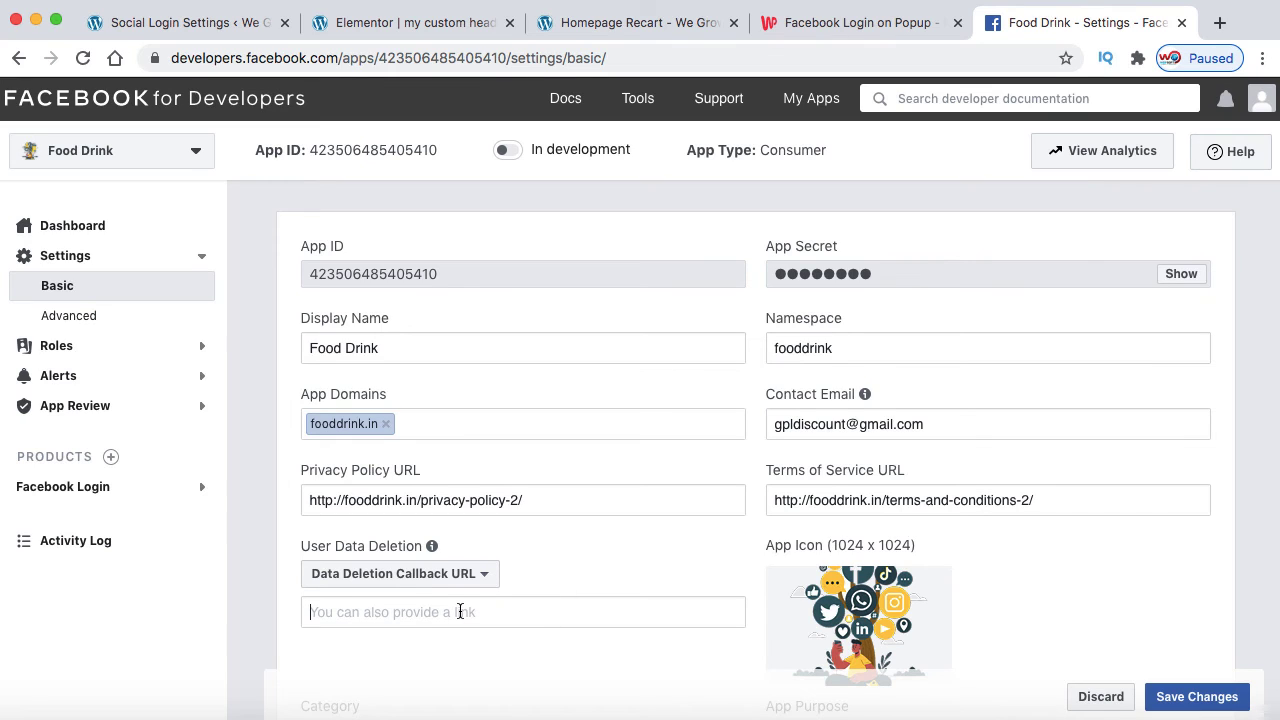
key(super+v)
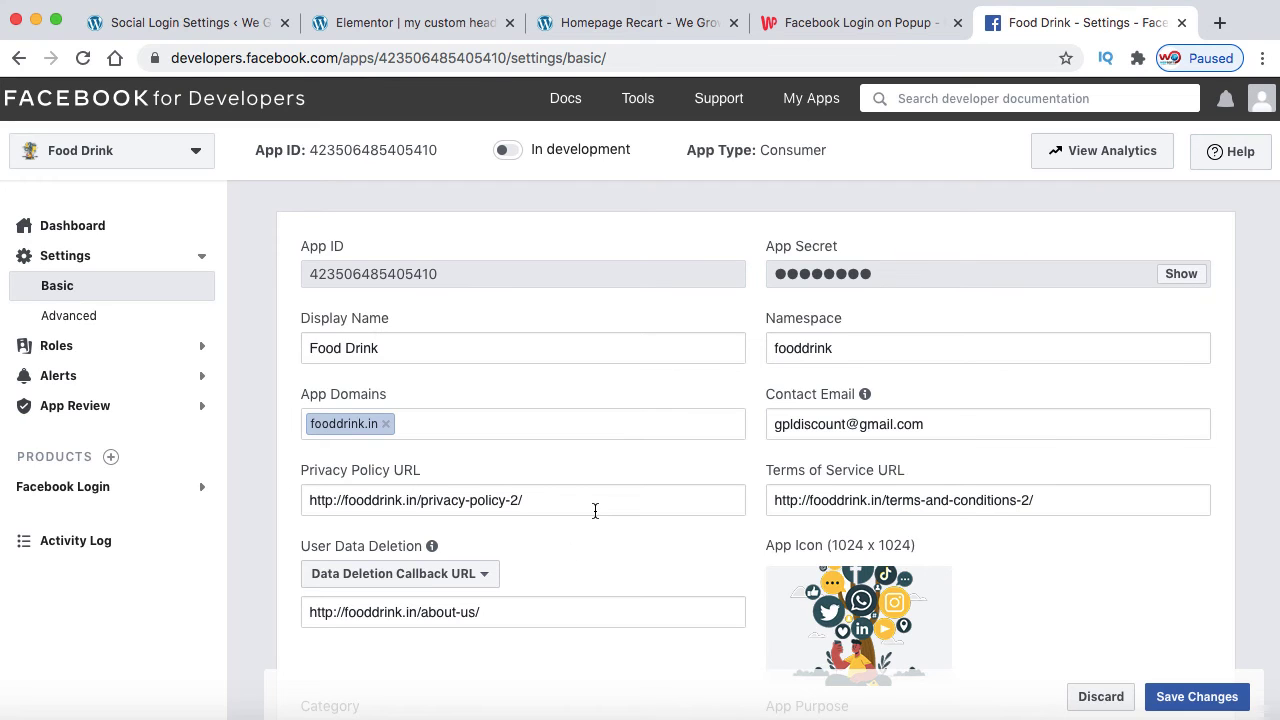
click(508, 150)
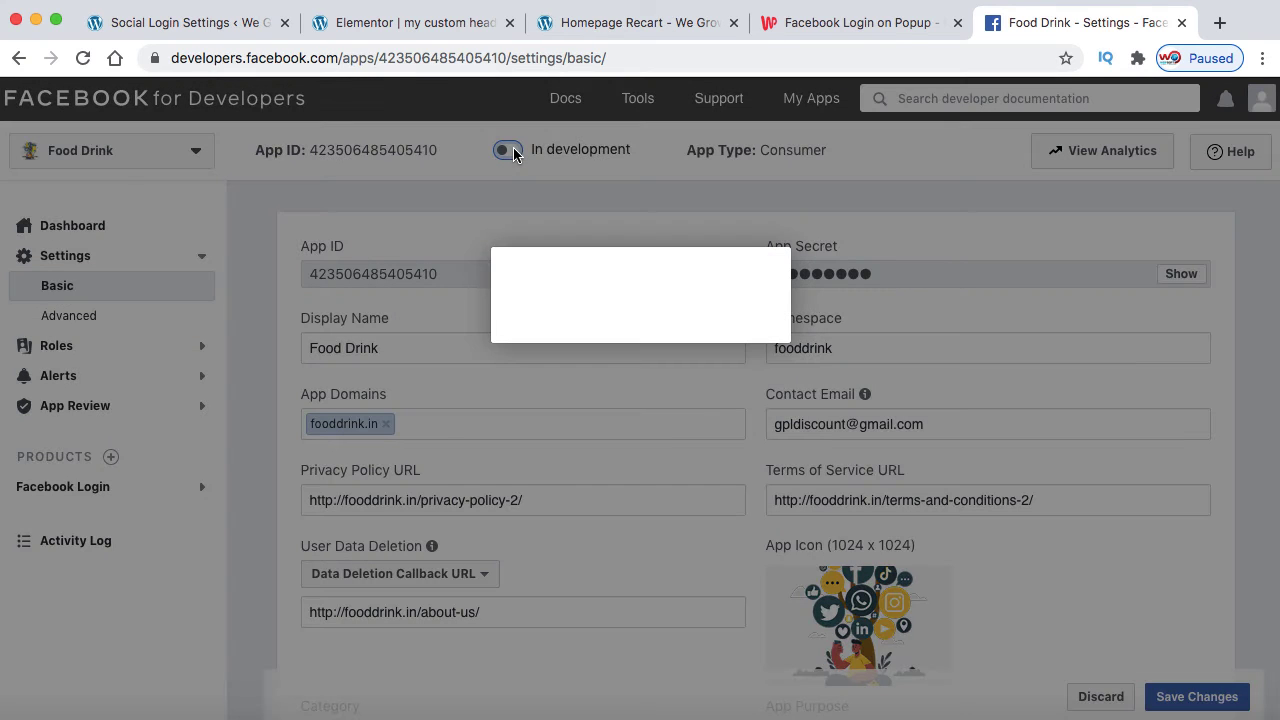
click(812, 390)
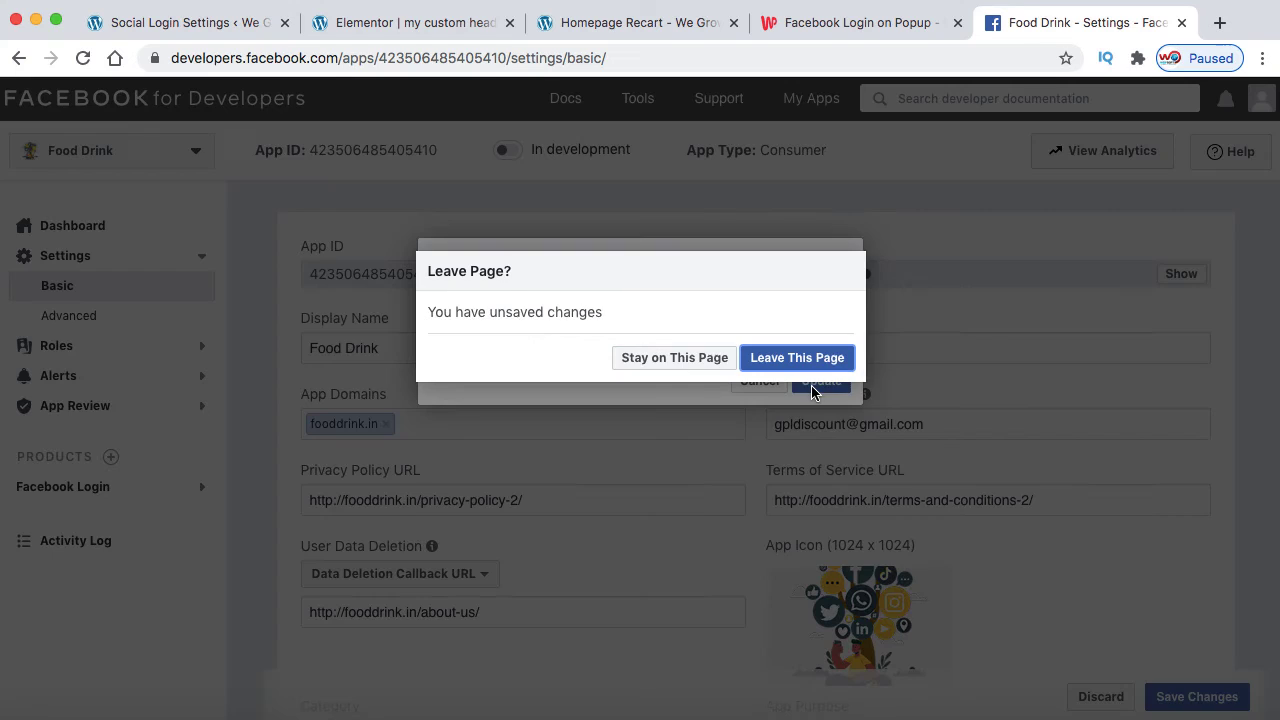
click(684, 367)
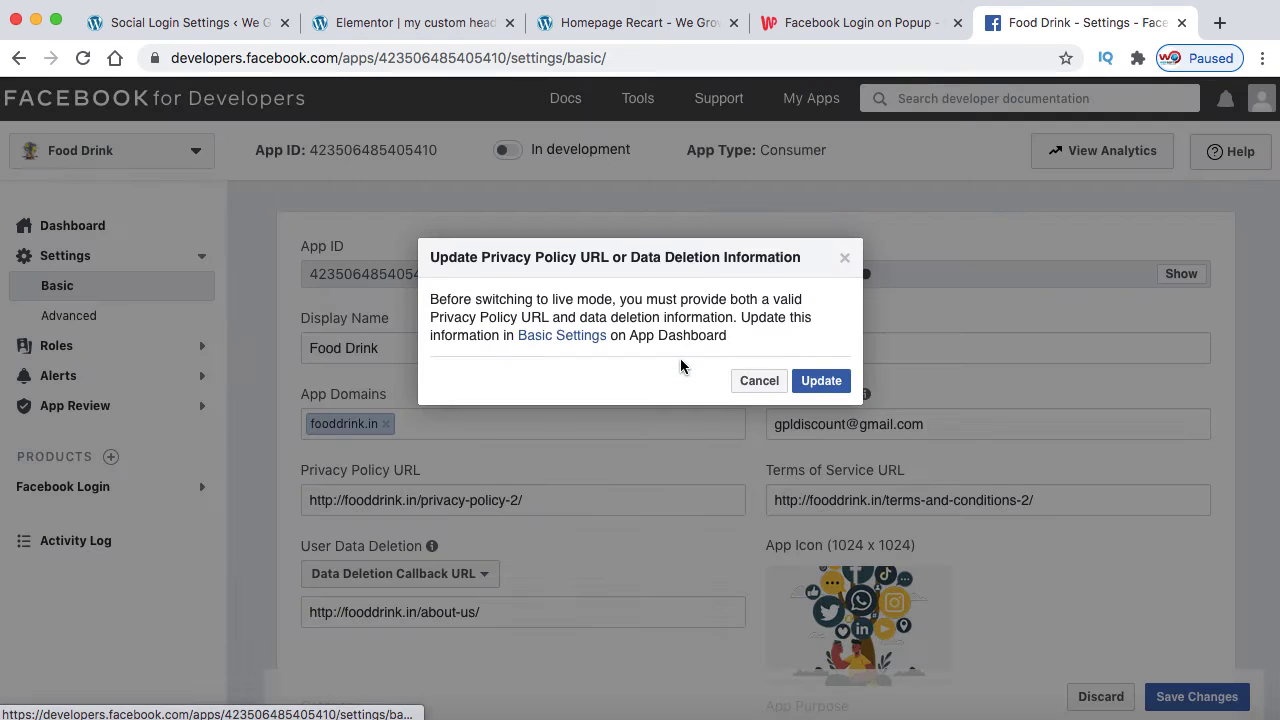
click(759, 381)
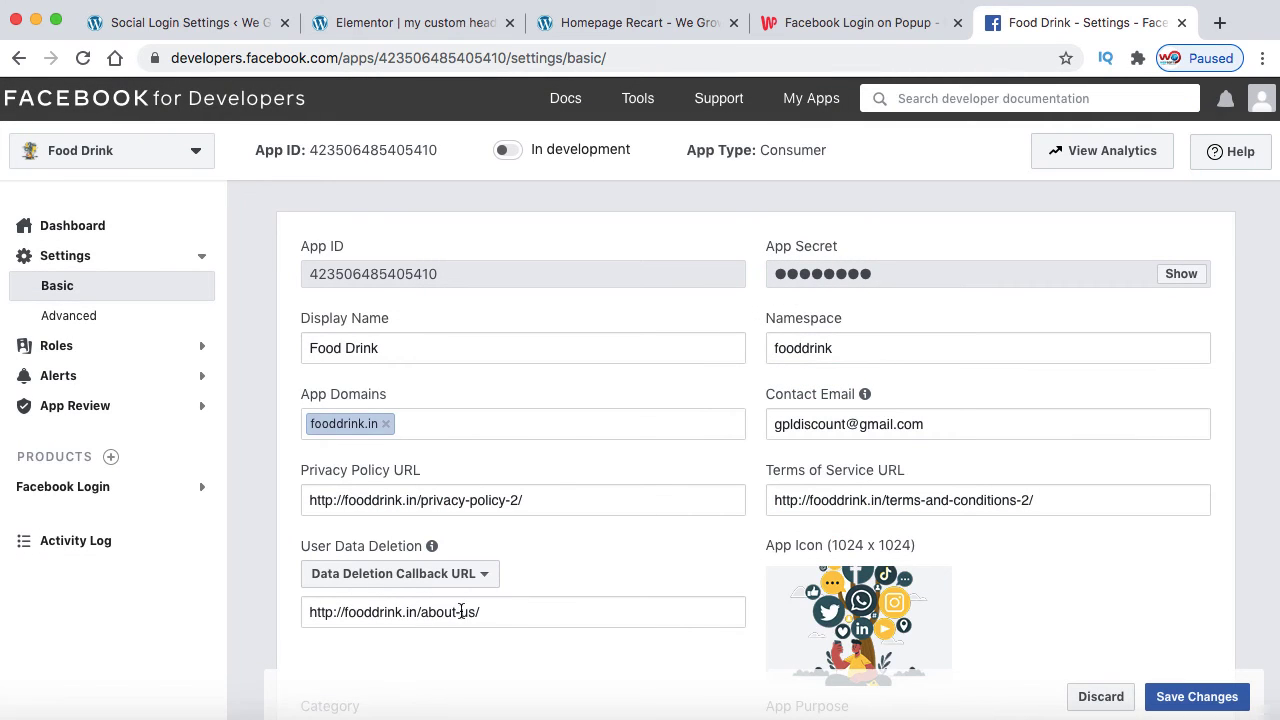
click(1196, 703)
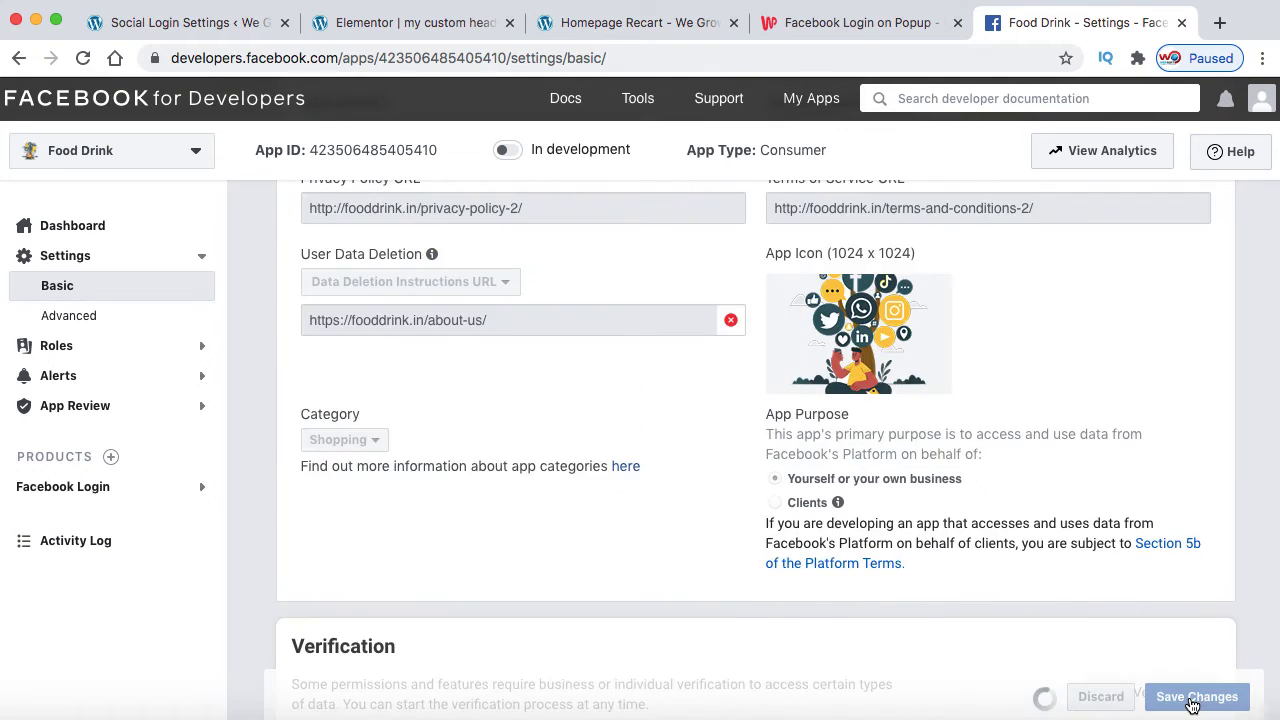
click(515, 151)
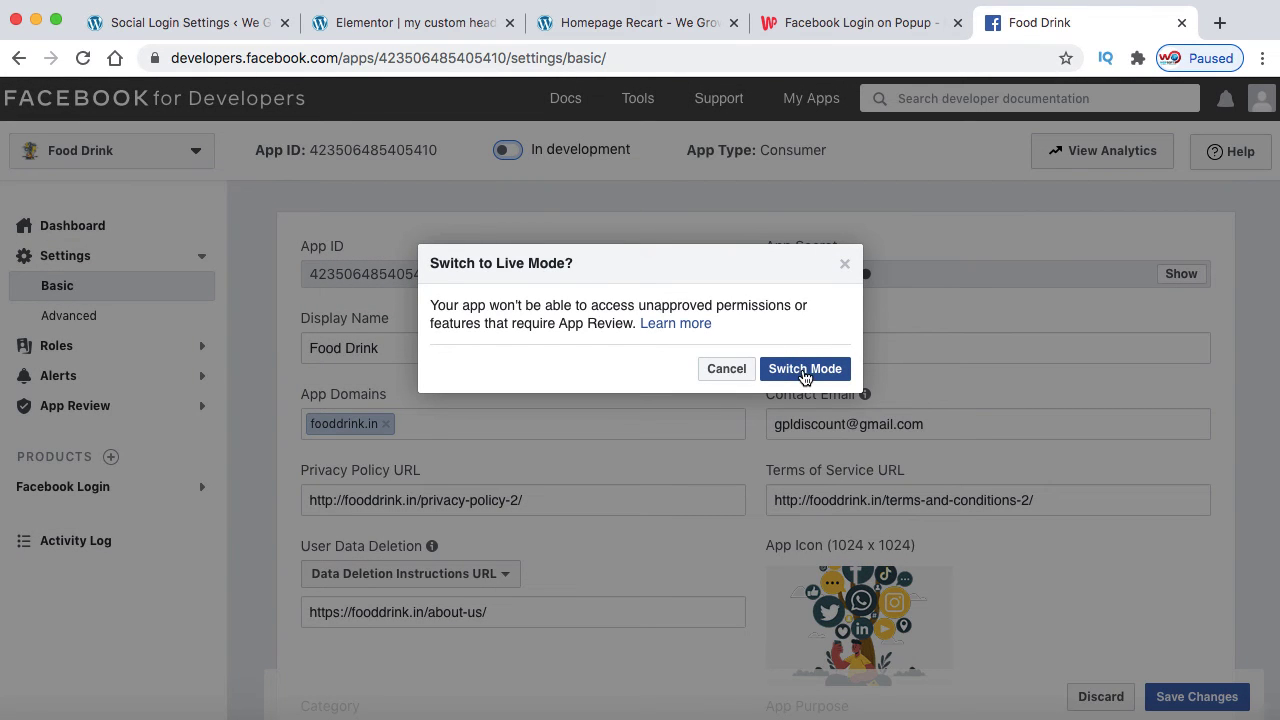
click(803, 369)
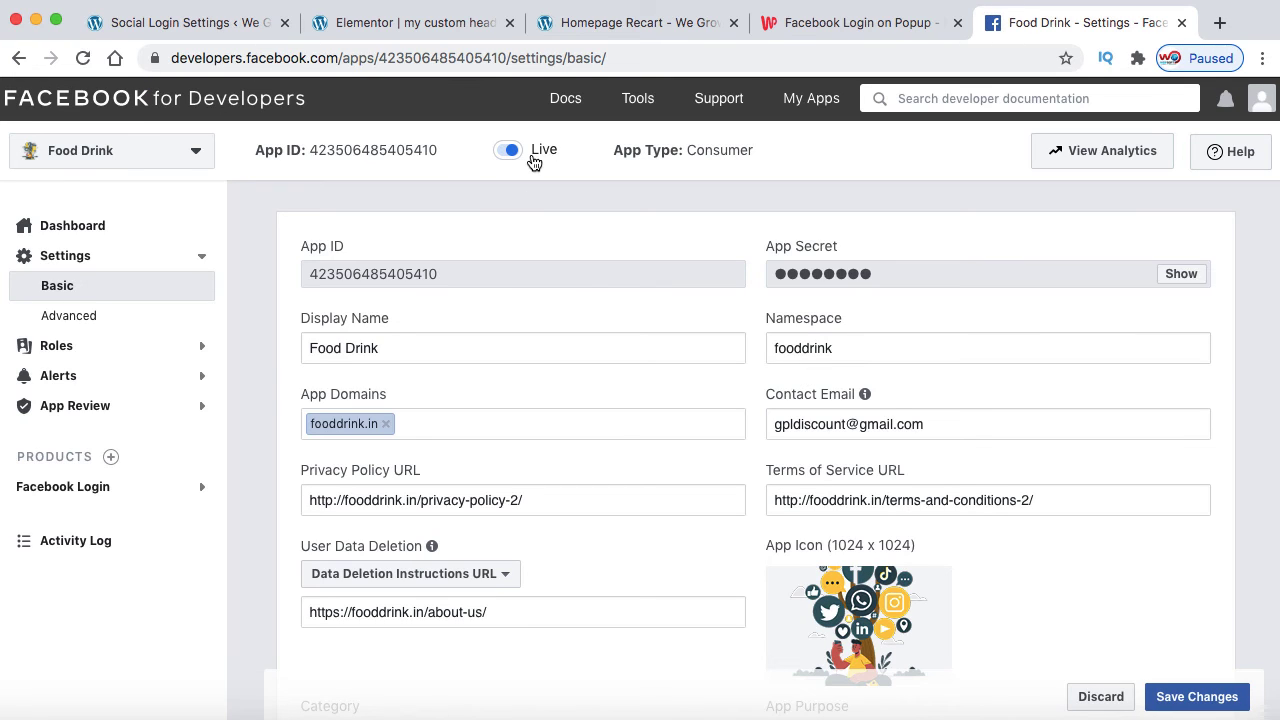
Copy the Facebook app's App ID and paste it as the App ID in the store's Facebook social login settings
click(360, 158)
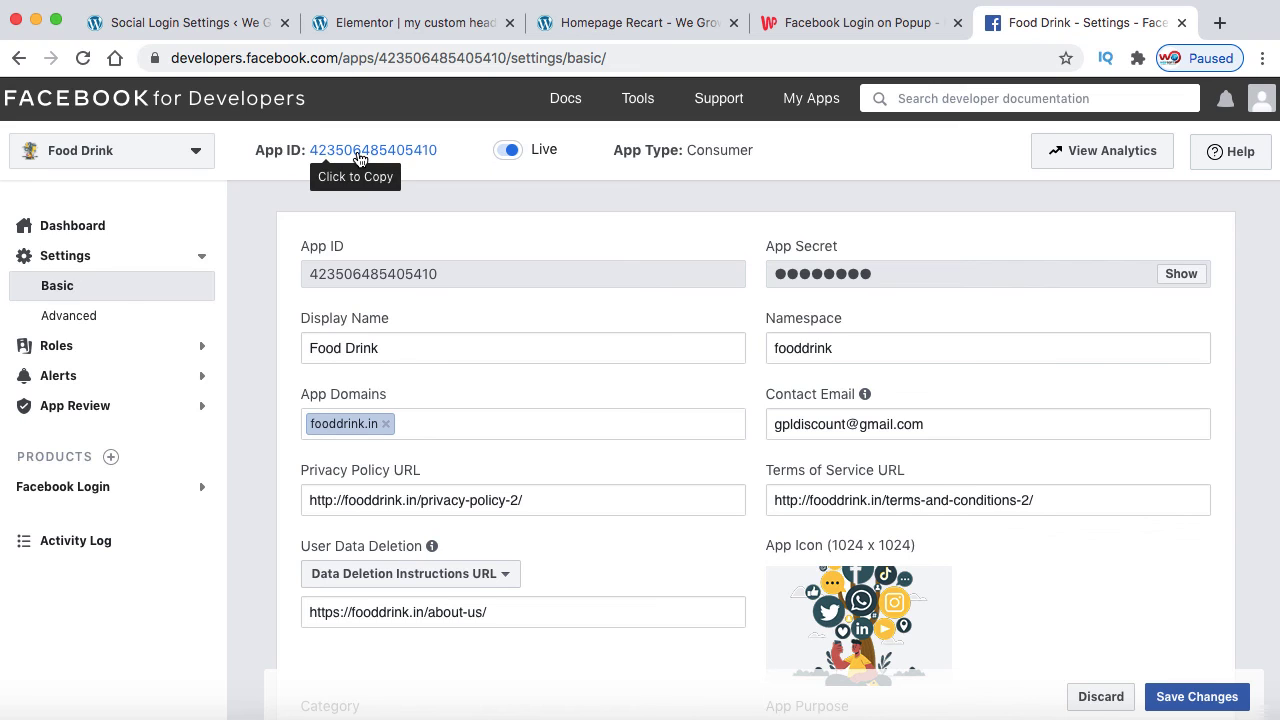
click(215, 30)
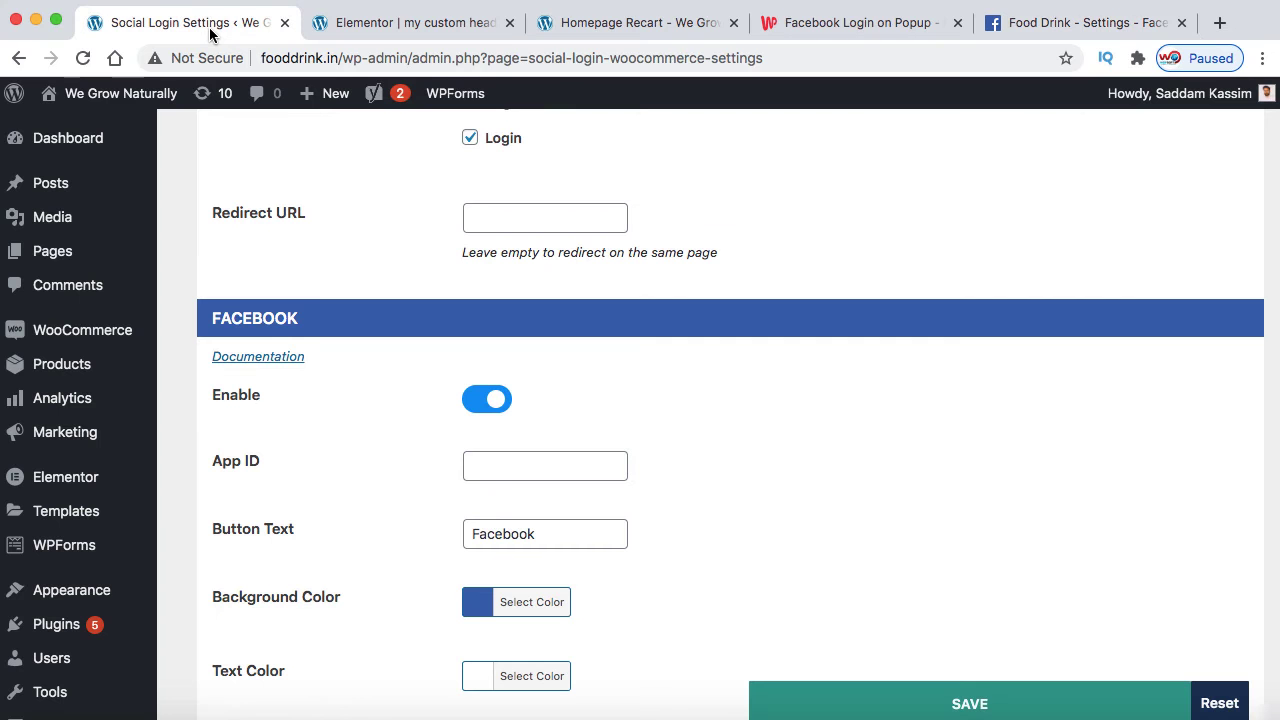
click(497, 462)
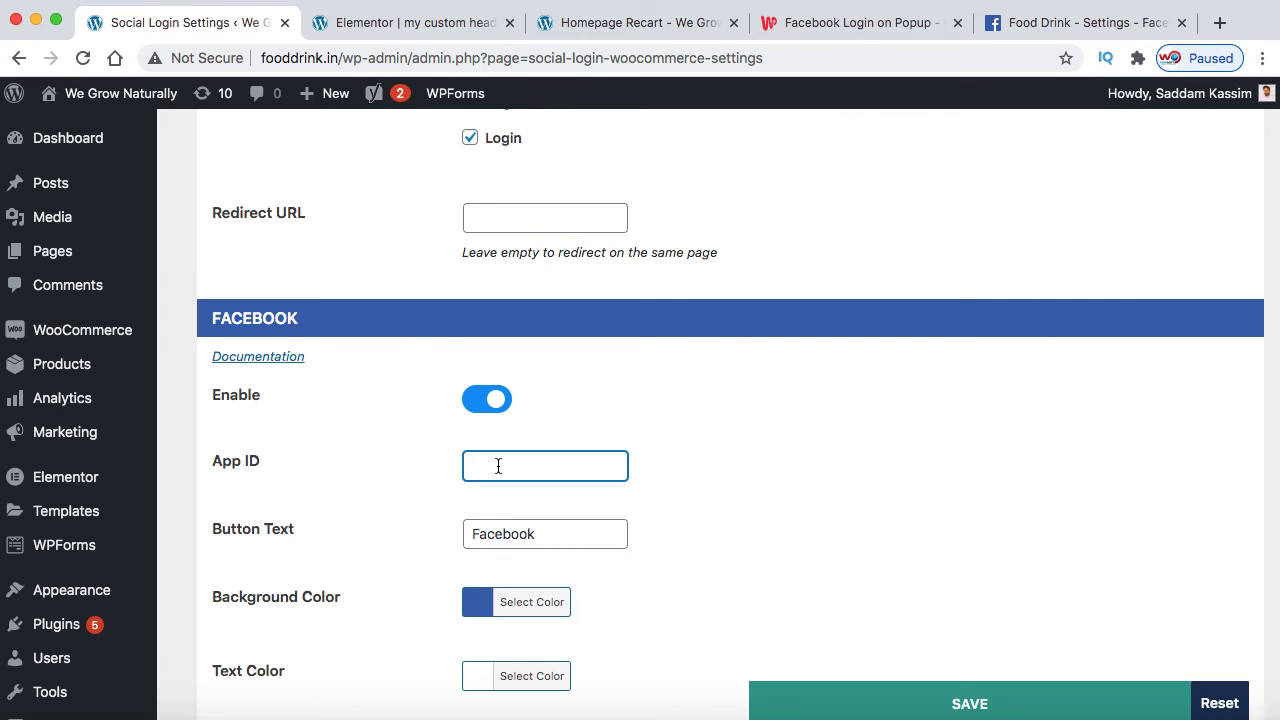
key(super+v)
Disable Google login and save the store's social login settings
scroll(717, 468, down, 3)
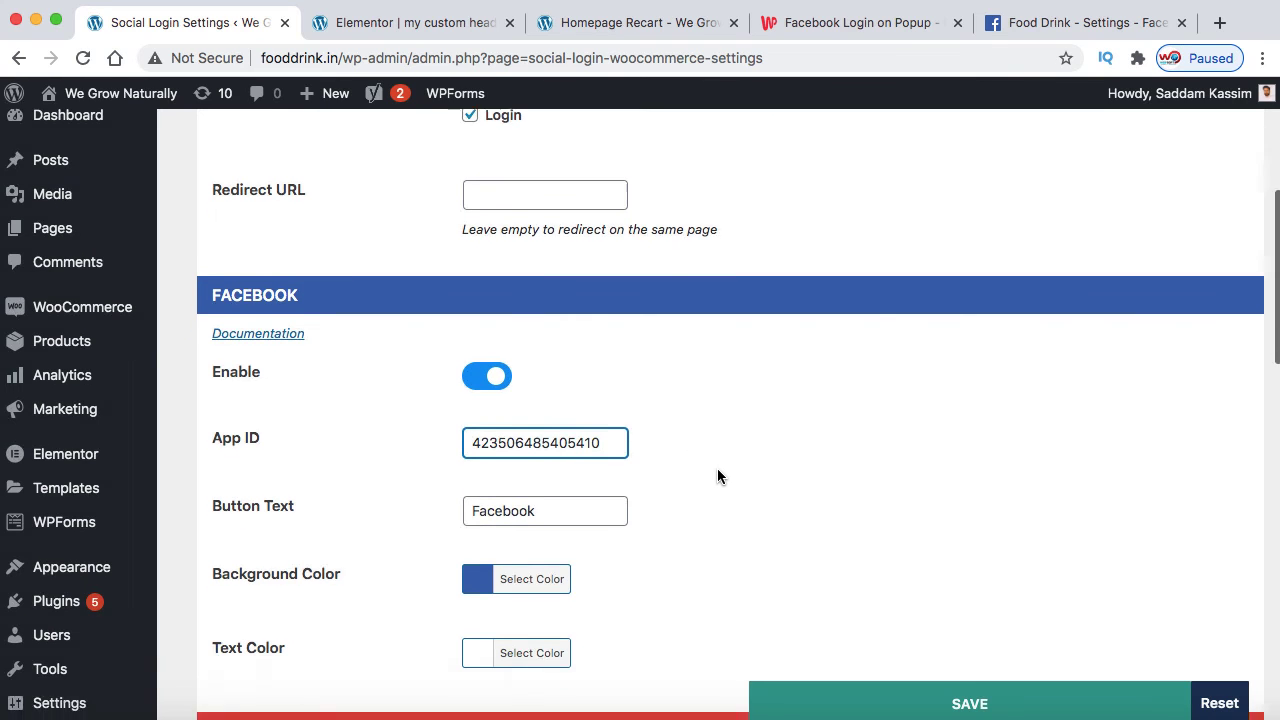
scroll(717, 468, down, 3)
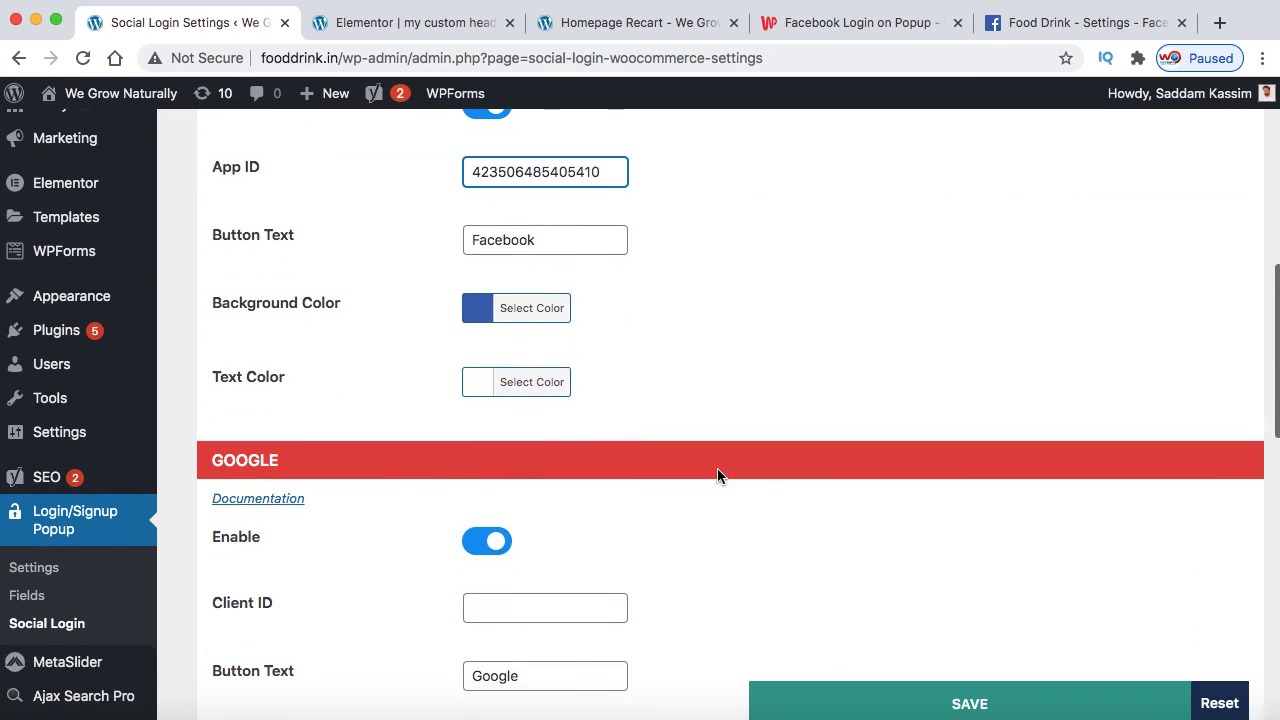
click(481, 541)
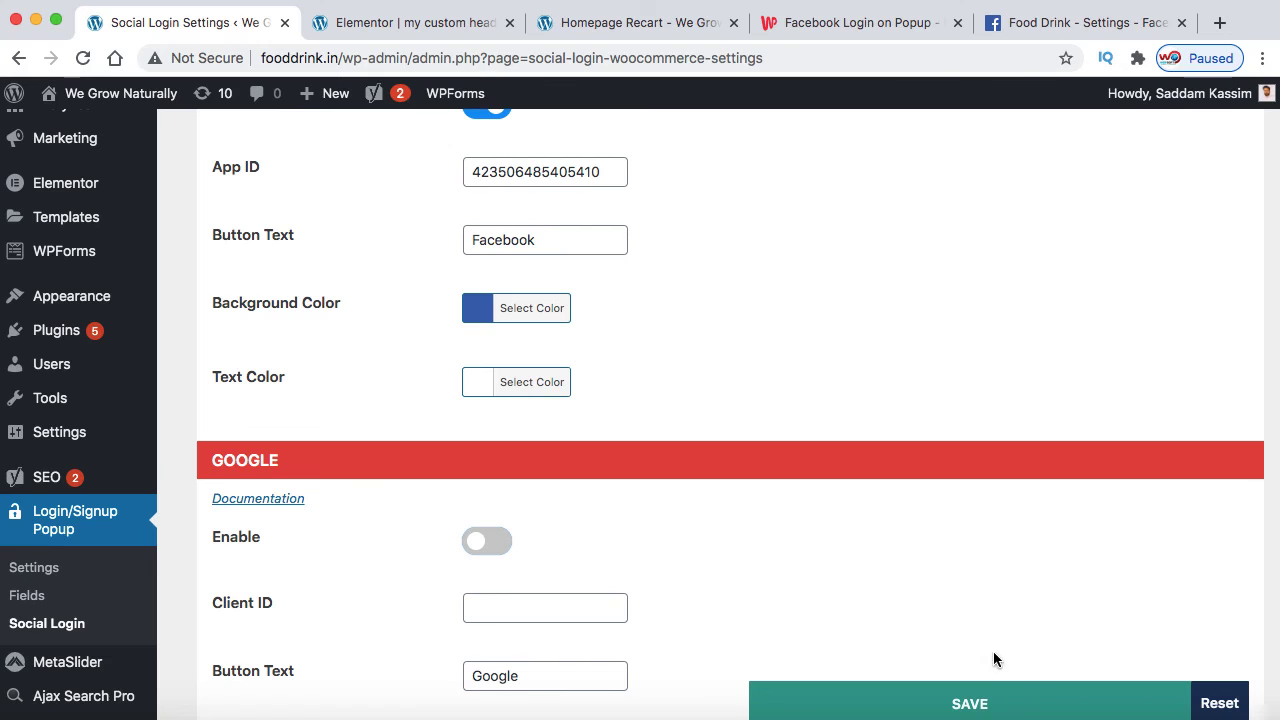
click(966, 706)
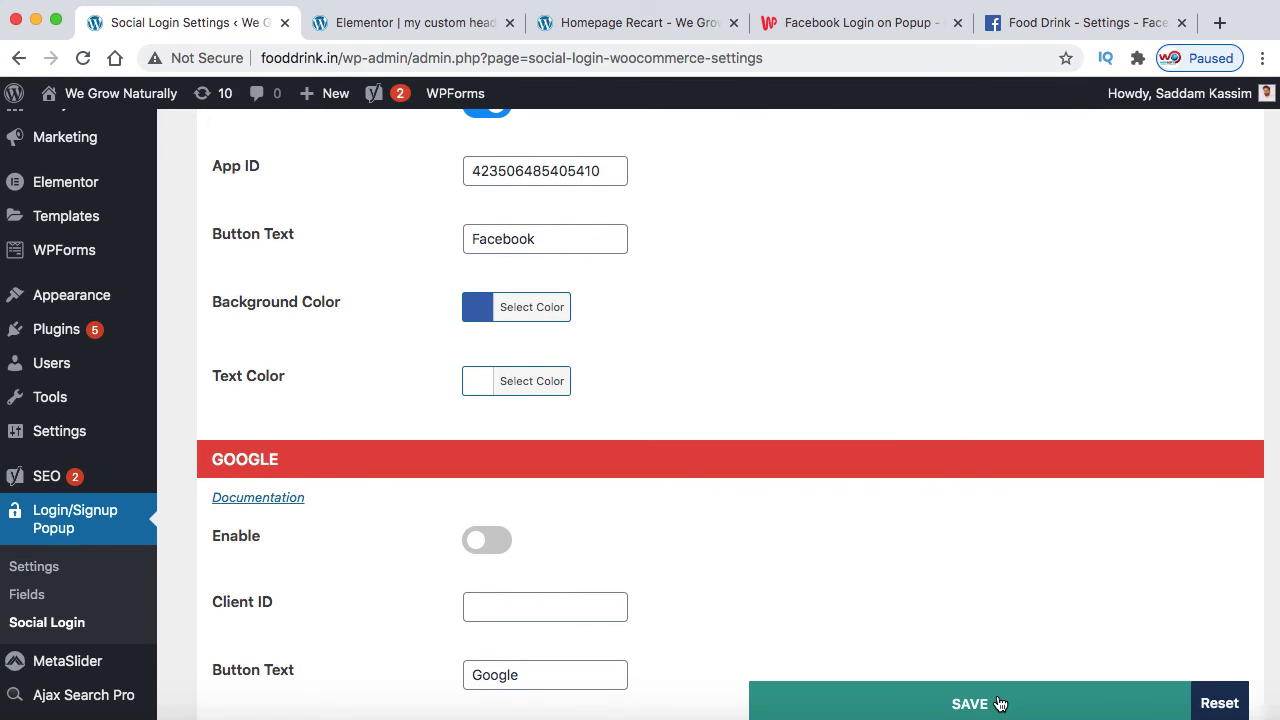
click(1069, 22)
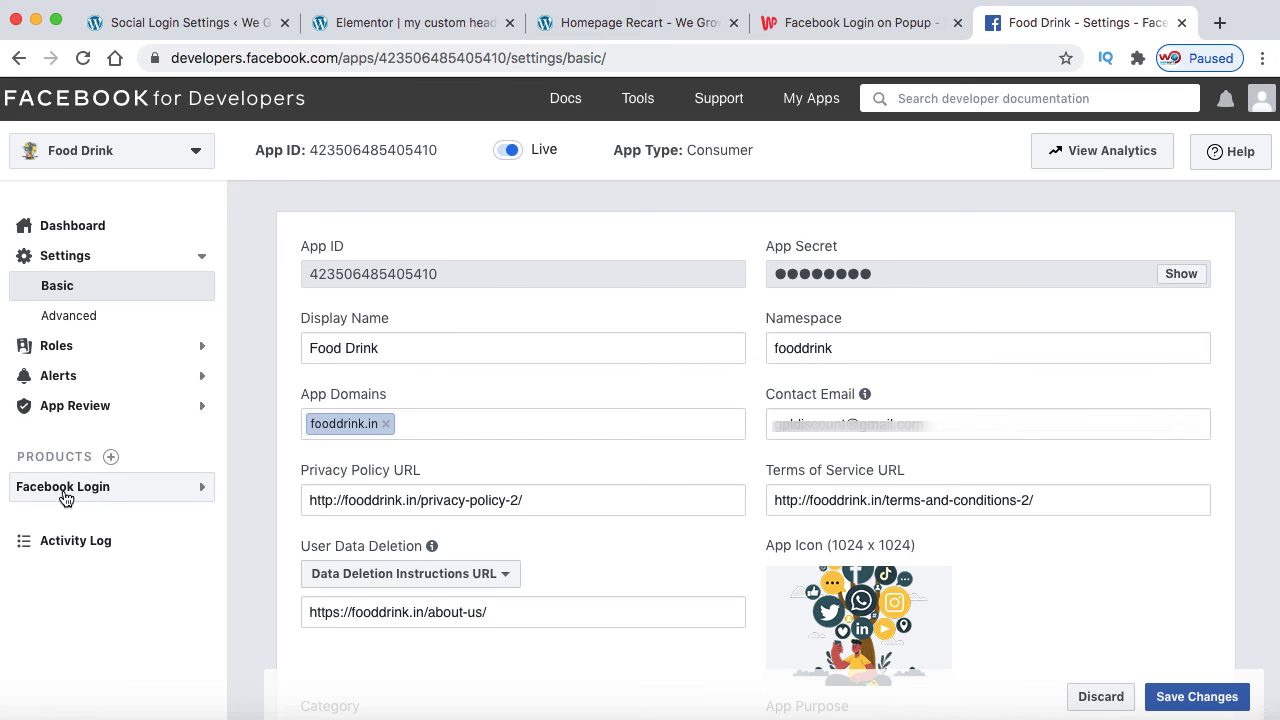
click(100, 489)
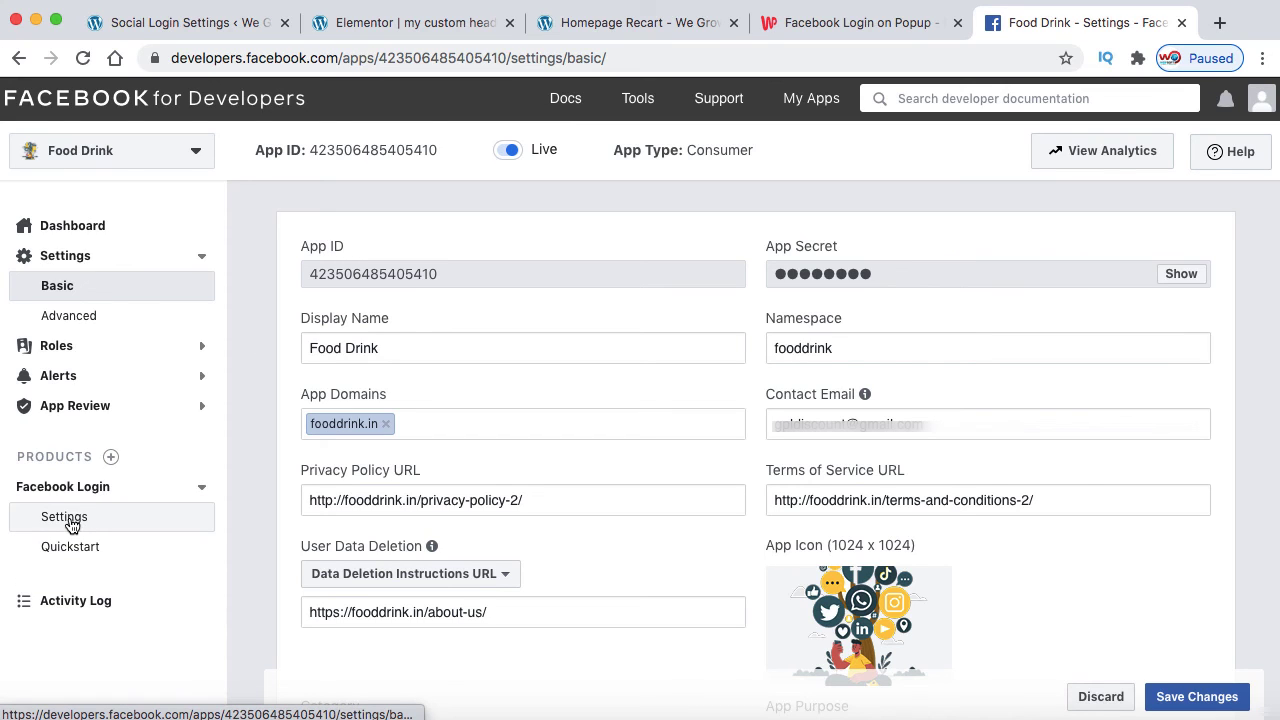
click(70, 522)
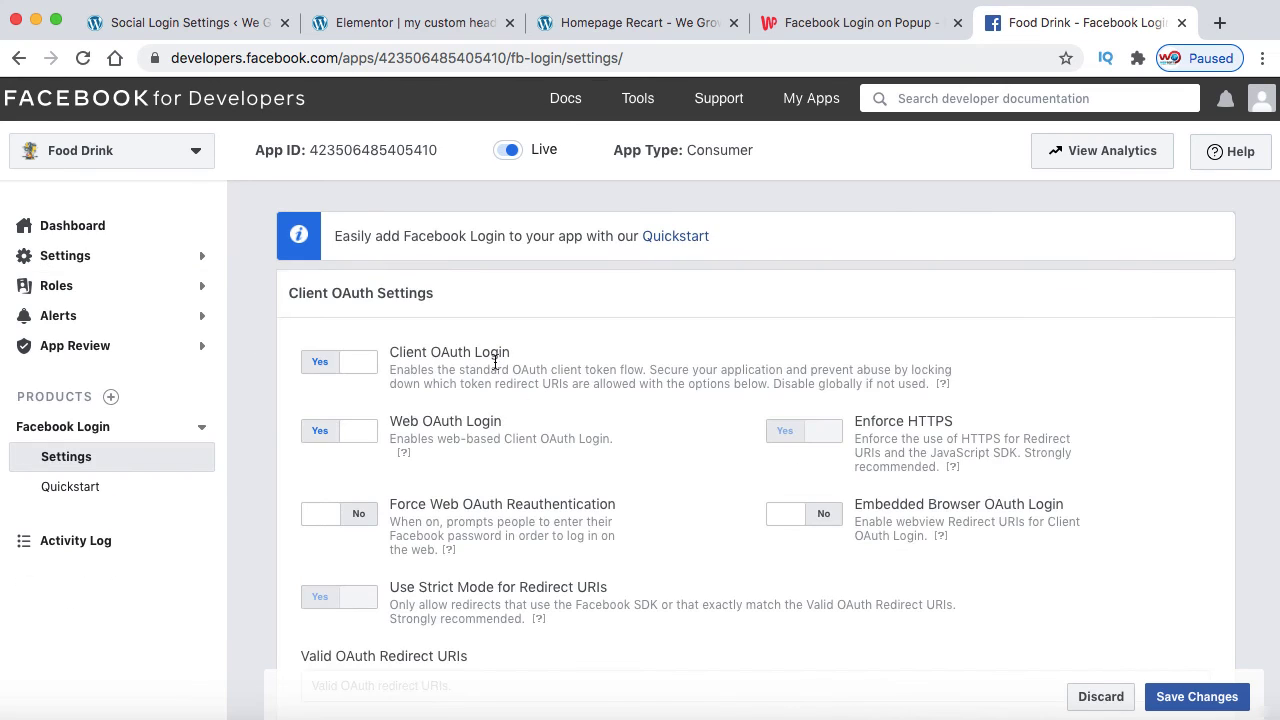
scroll(630, 470, down, 5)
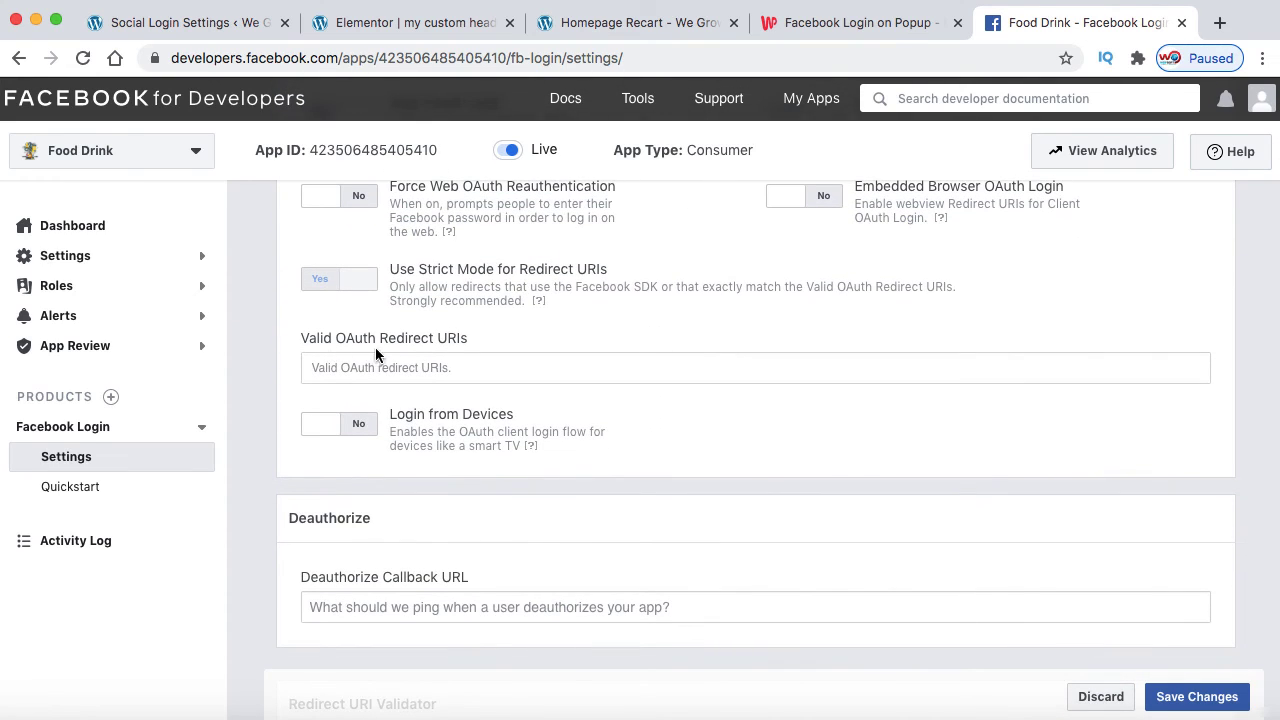
click(430, 367)
key(super+v)
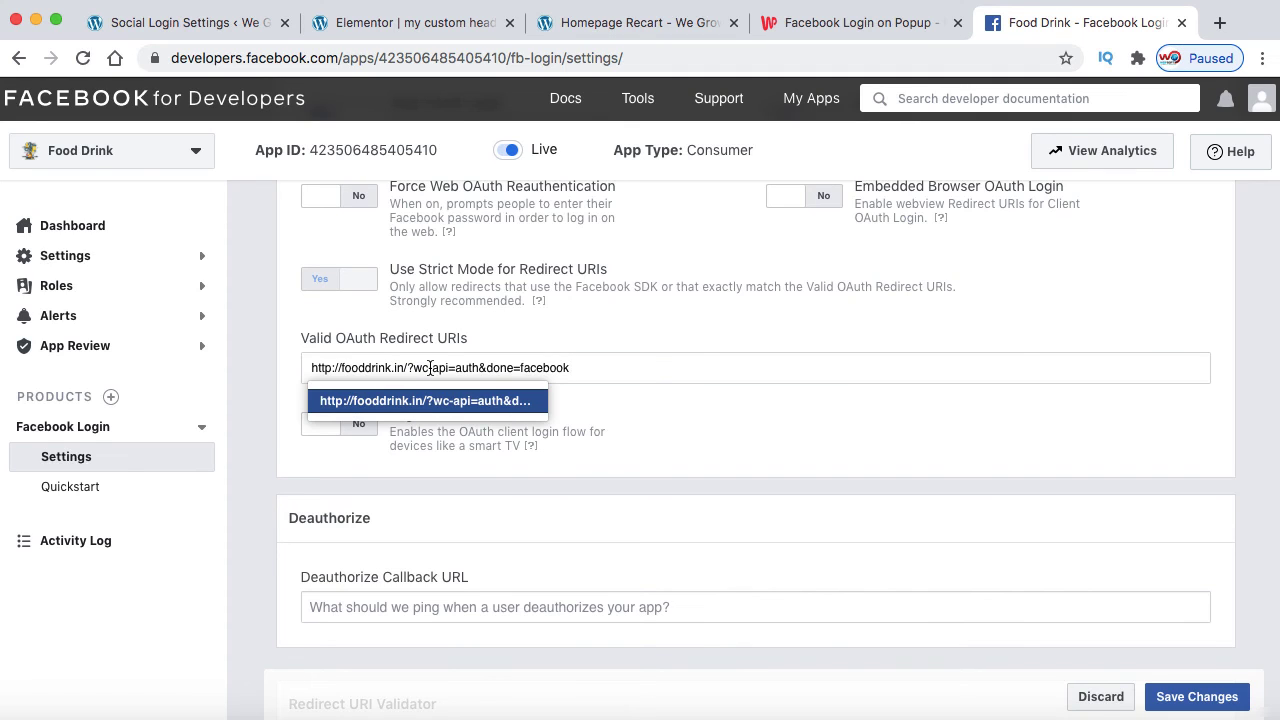
drag(405, 368, 340, 367)
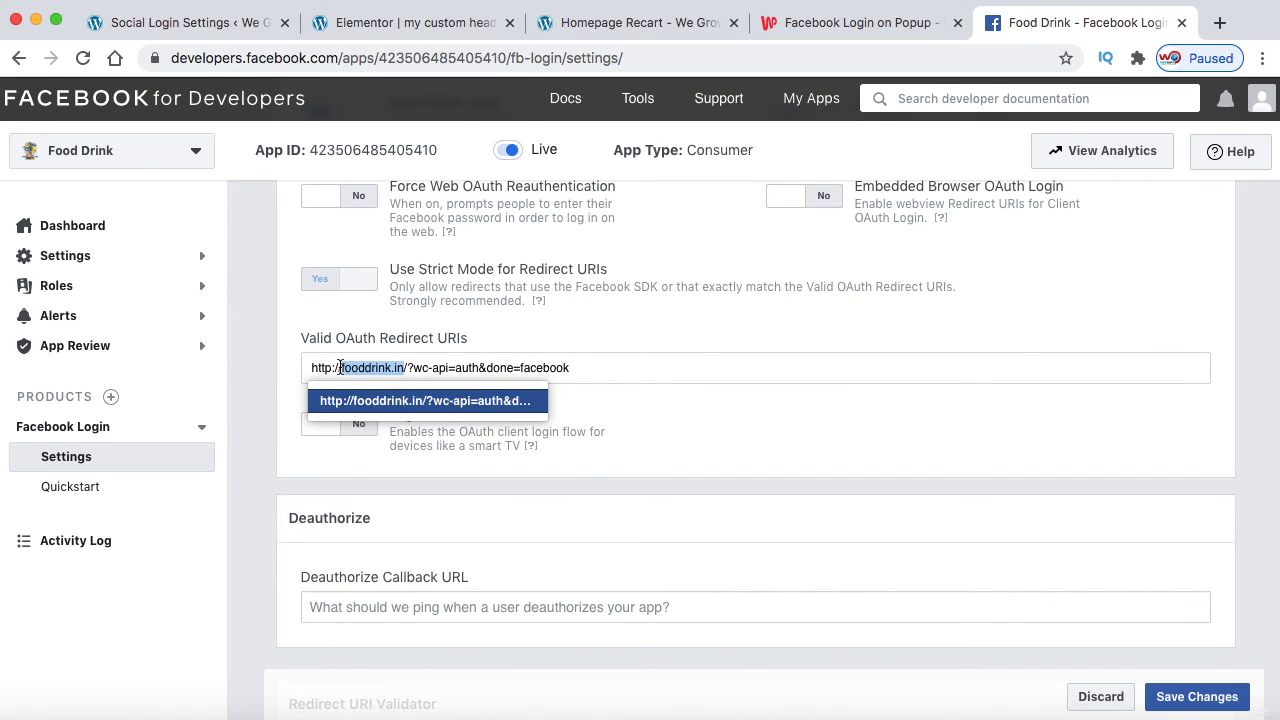
key(Return)
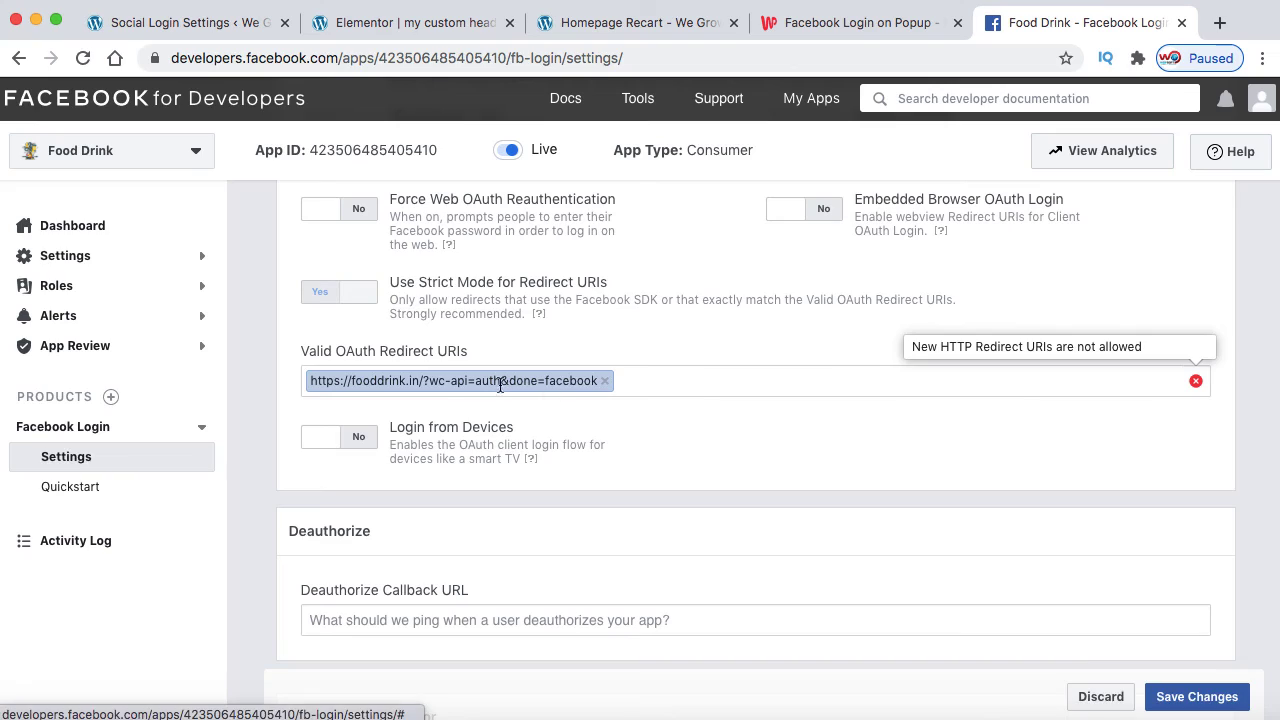
click(1199, 697)
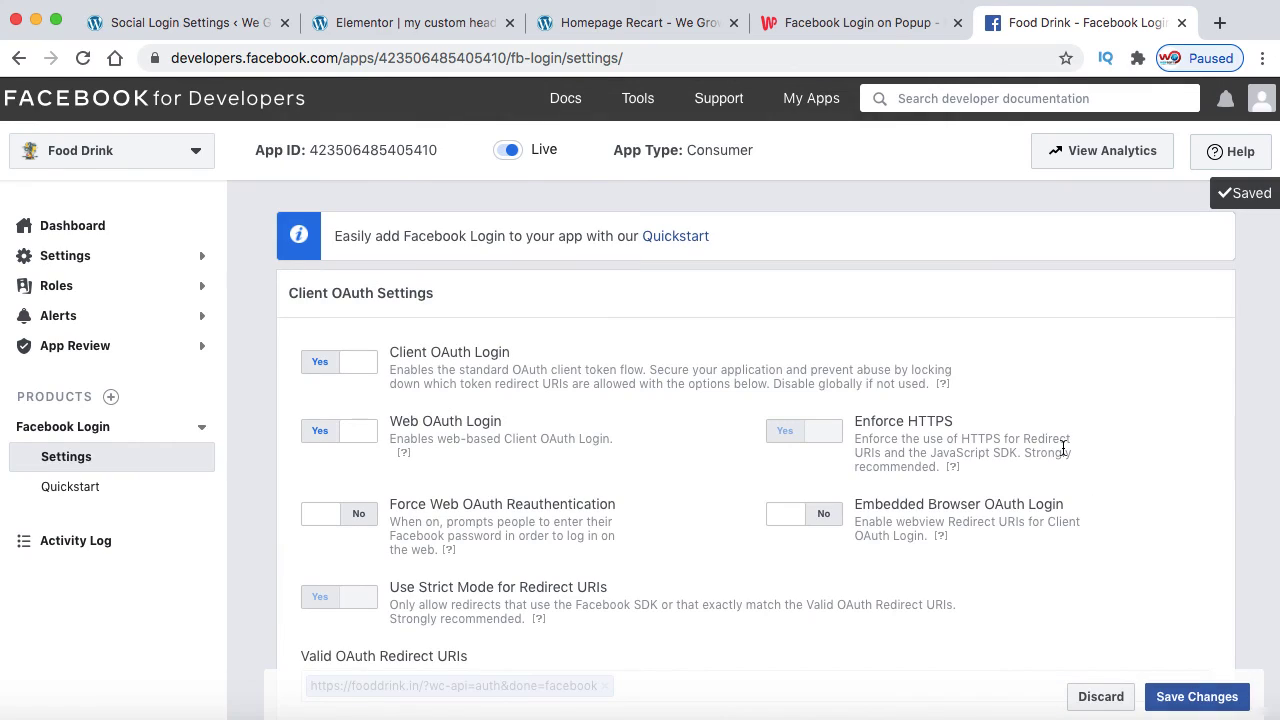
Switch to the incognito window with the store homepage and log out of the signed-in account
key(ctrl+Up)
click(995, 217)
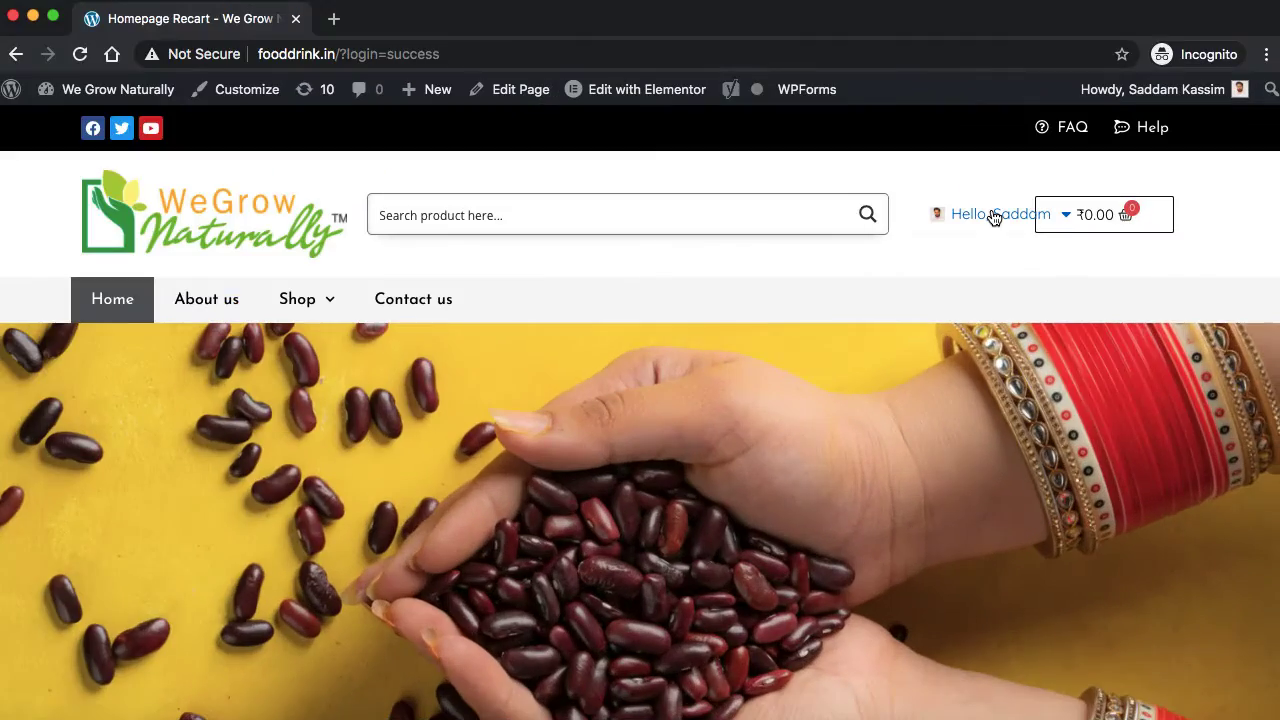
mouse_move(995, 217)
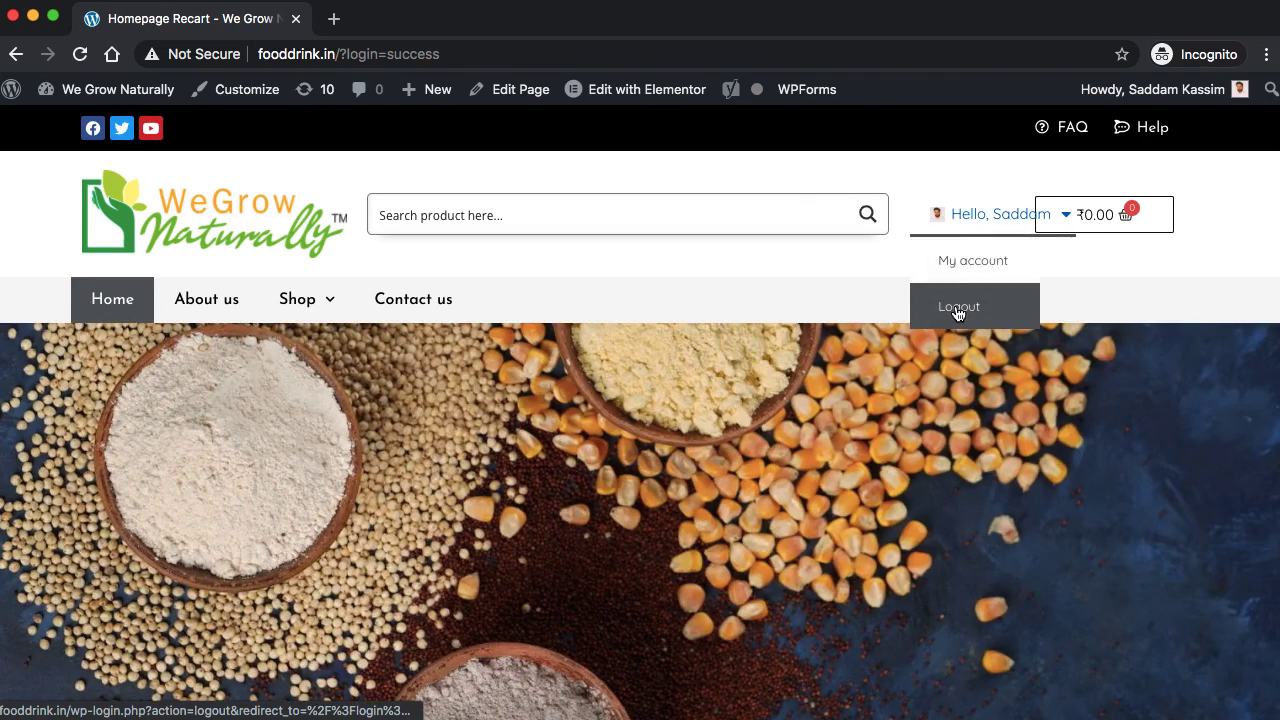
click(959, 306)
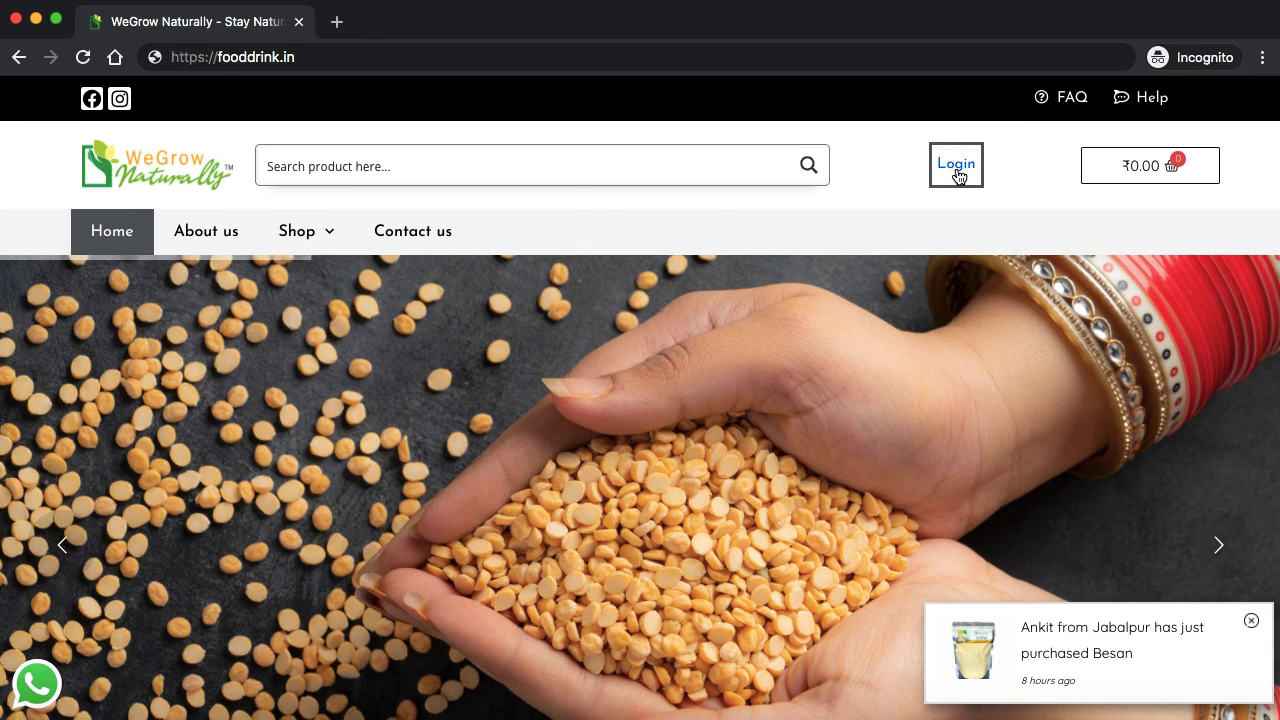
Test the header popup's Facebook login with the account's email and password, and log out of the store account
click(956, 168)
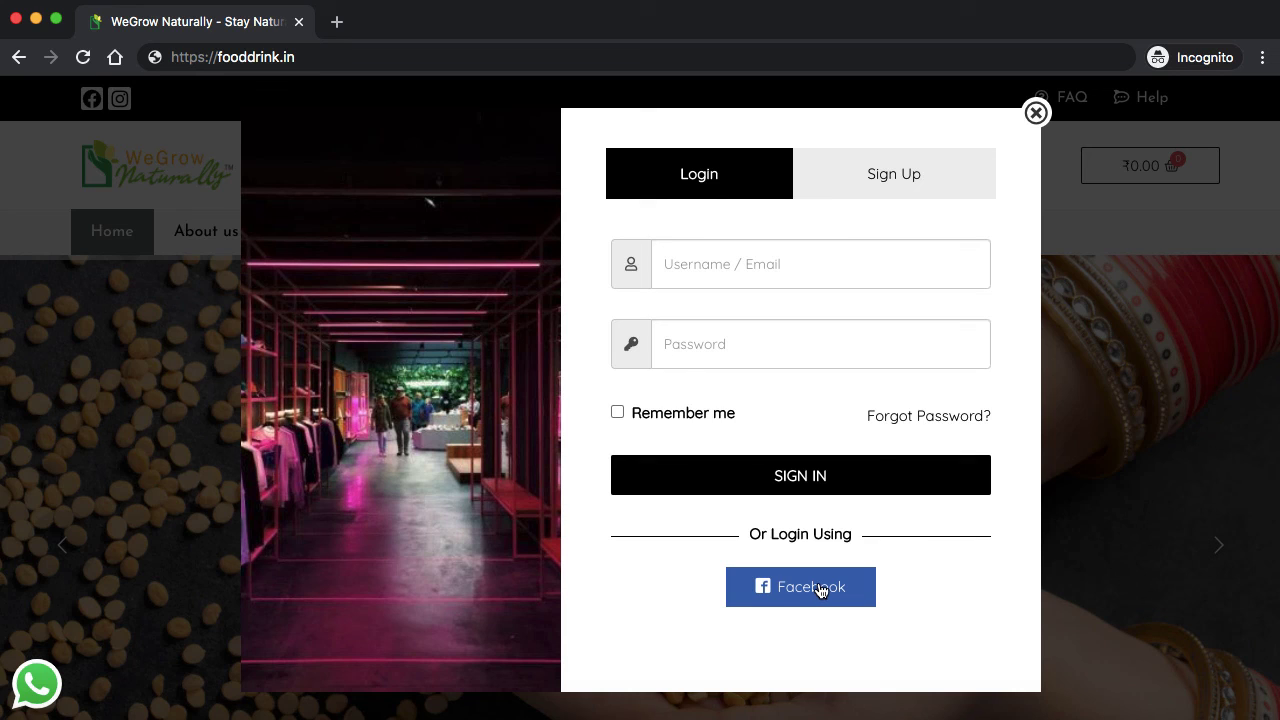
click(820, 590)
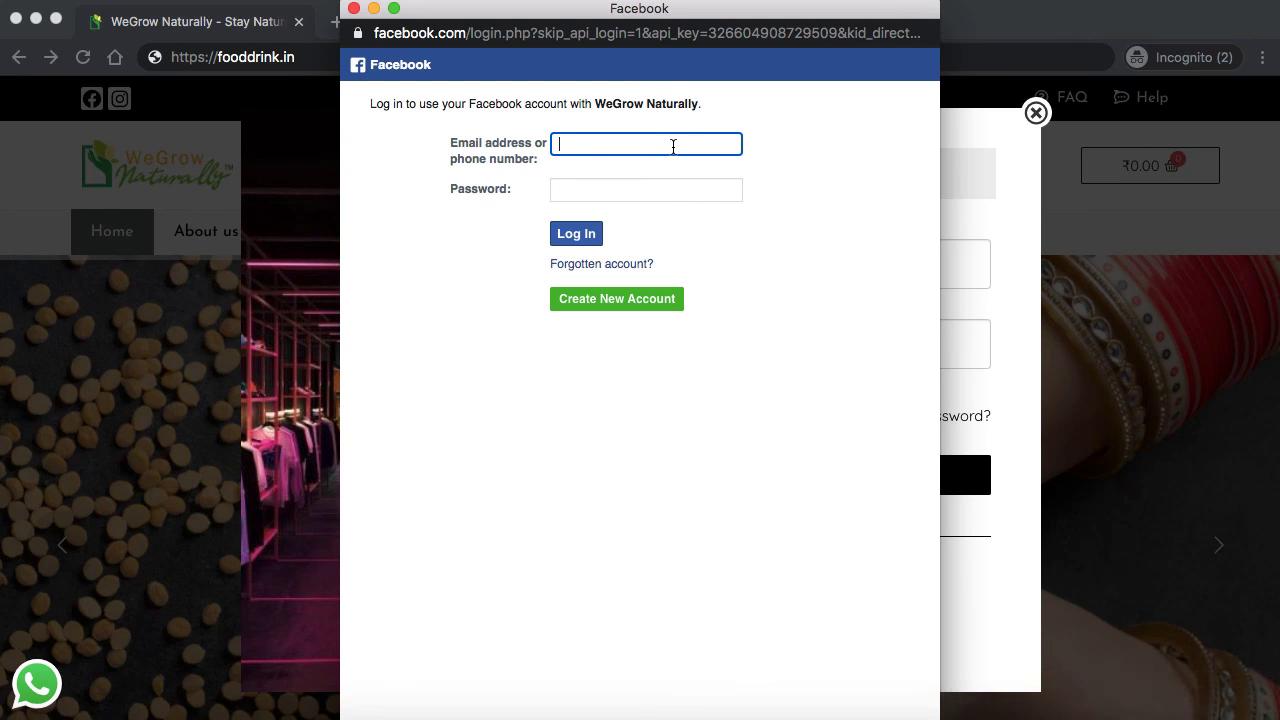
click(585, 234)
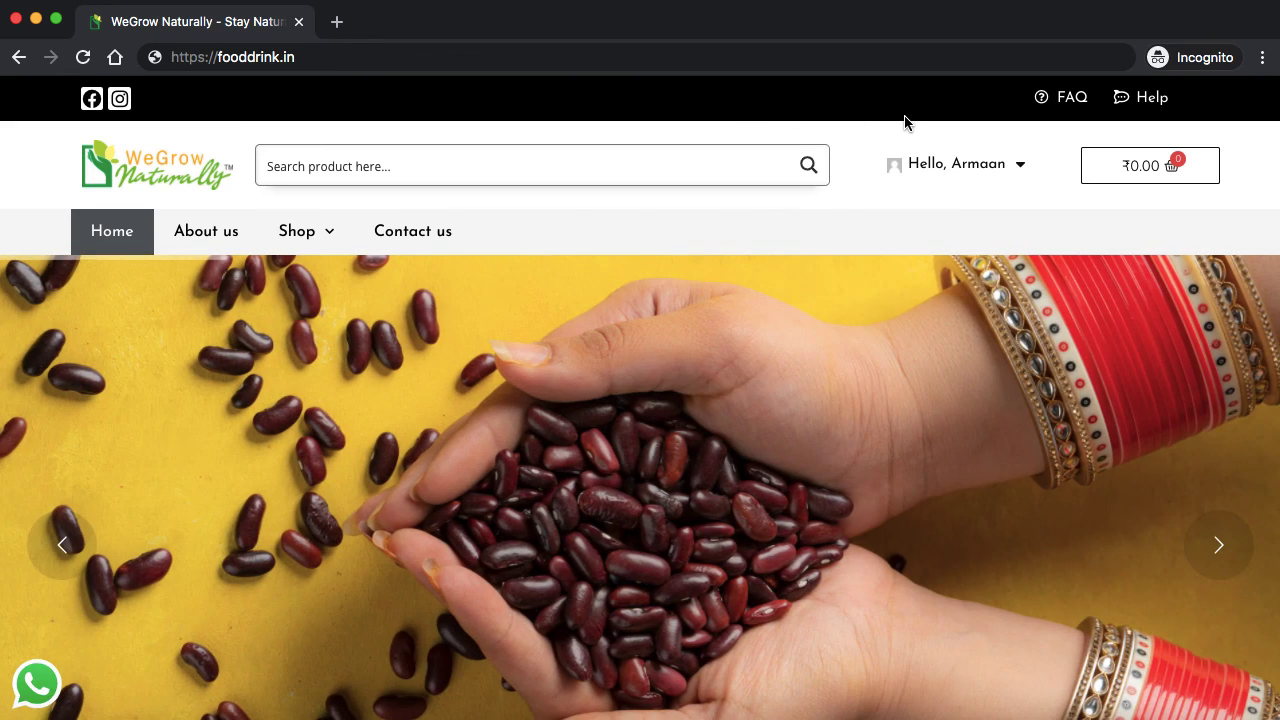
click(1019, 166)
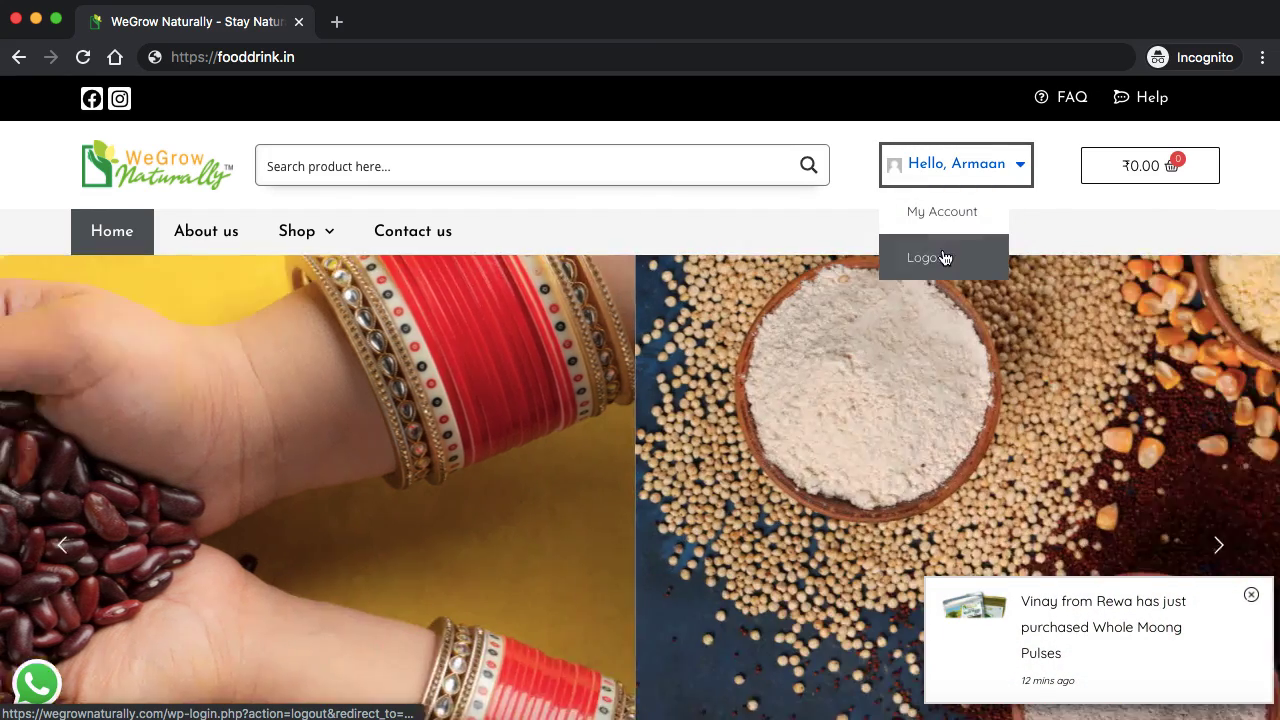
click(944, 258)
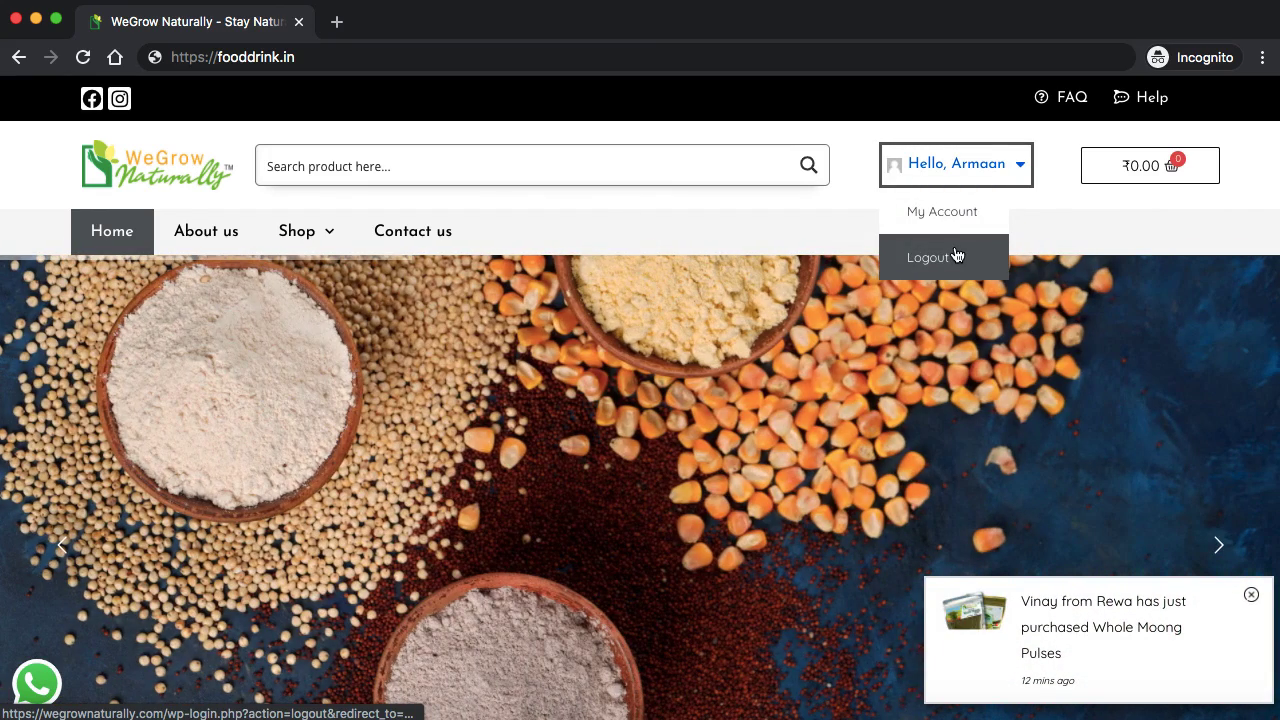